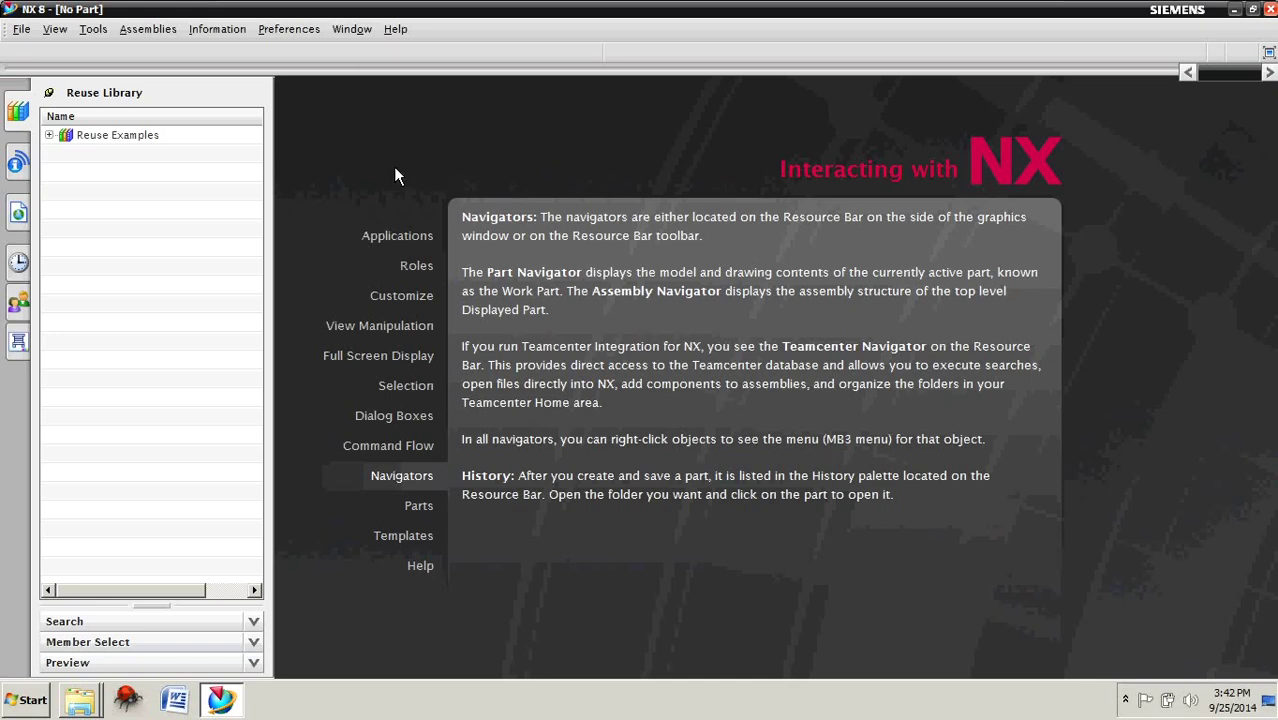
- Create a new millimetre Model part named model1.prt
{"action": "left_click", "coordinate": [24, 34]}
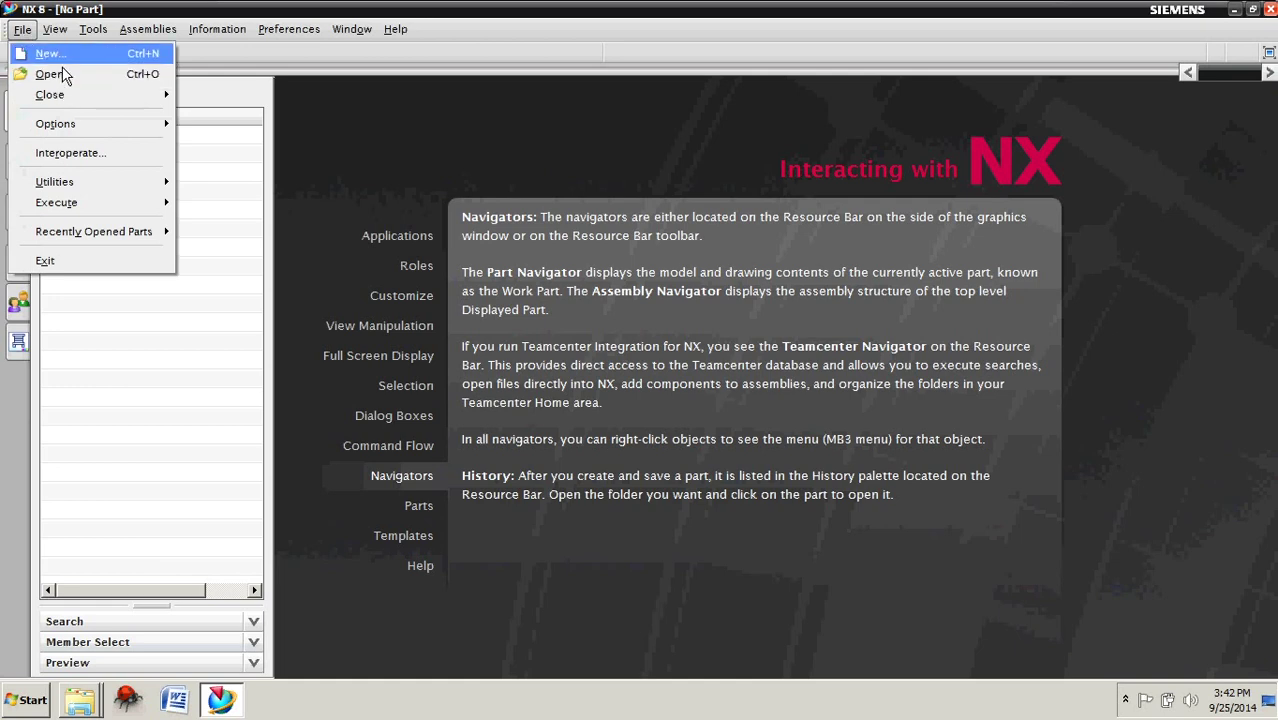
{"action": "left_click", "coordinate": [47, 53]}
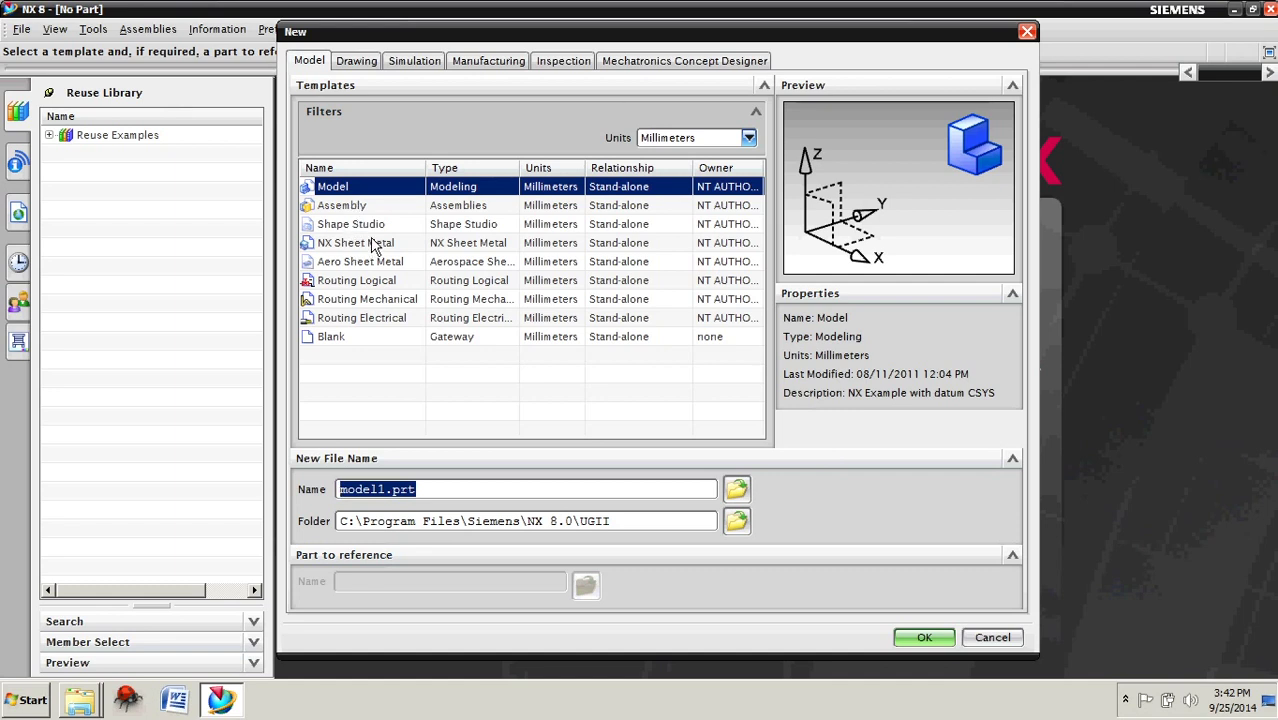
{"action": "left_click", "coordinate": [924, 638]}
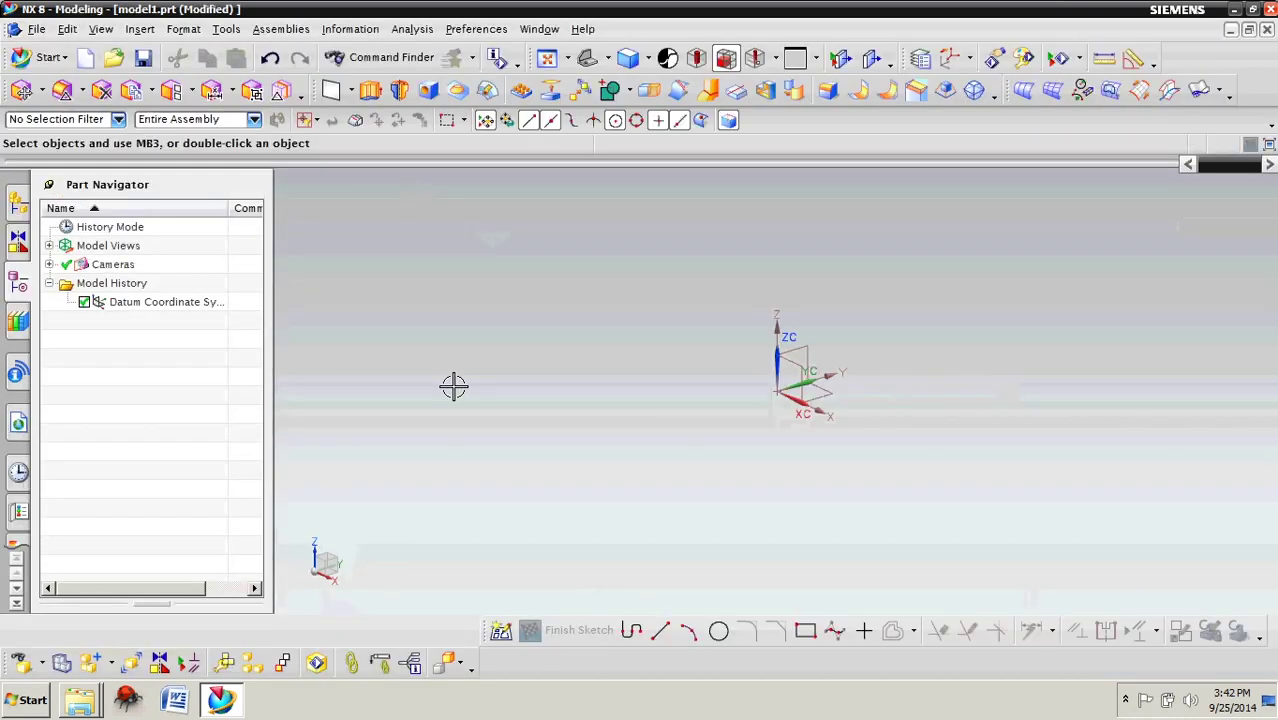
- Start an Extrude with a new sketch section on a datum plane picked from QuickPick
{"action": "left_click", "coordinate": [37, 29]}
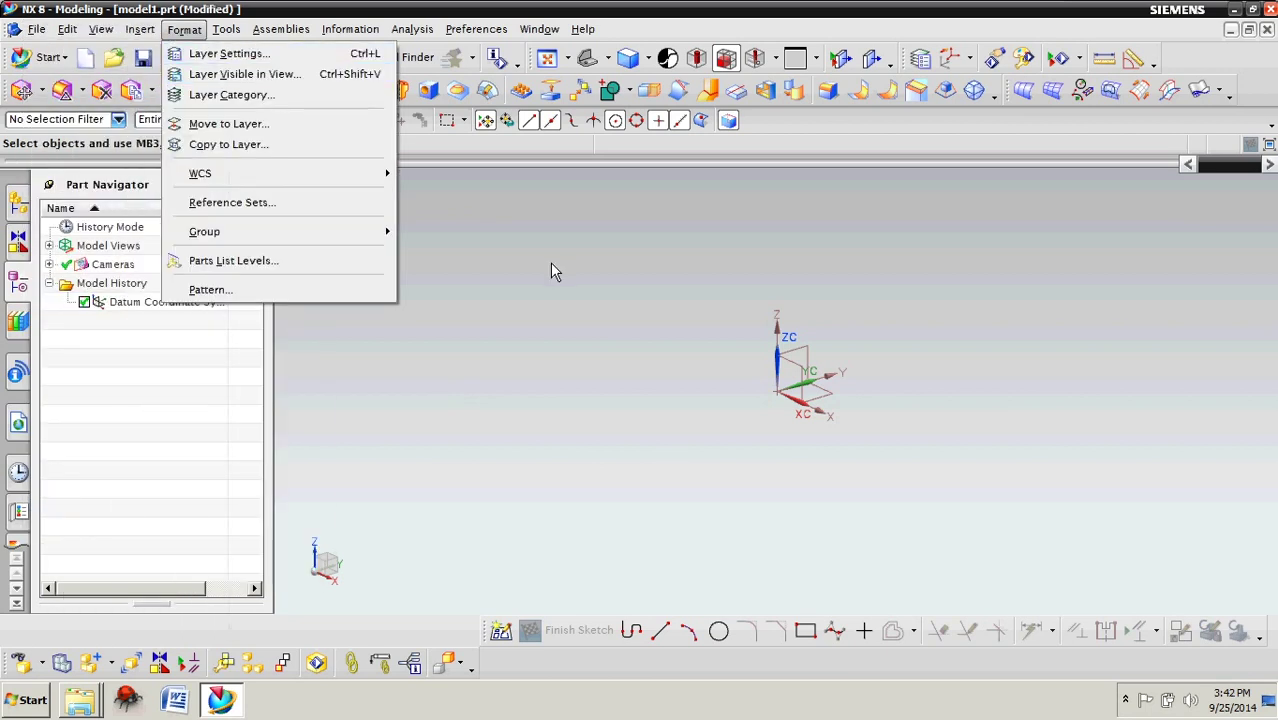
{"action": "left_click", "coordinate": [550, 262]}
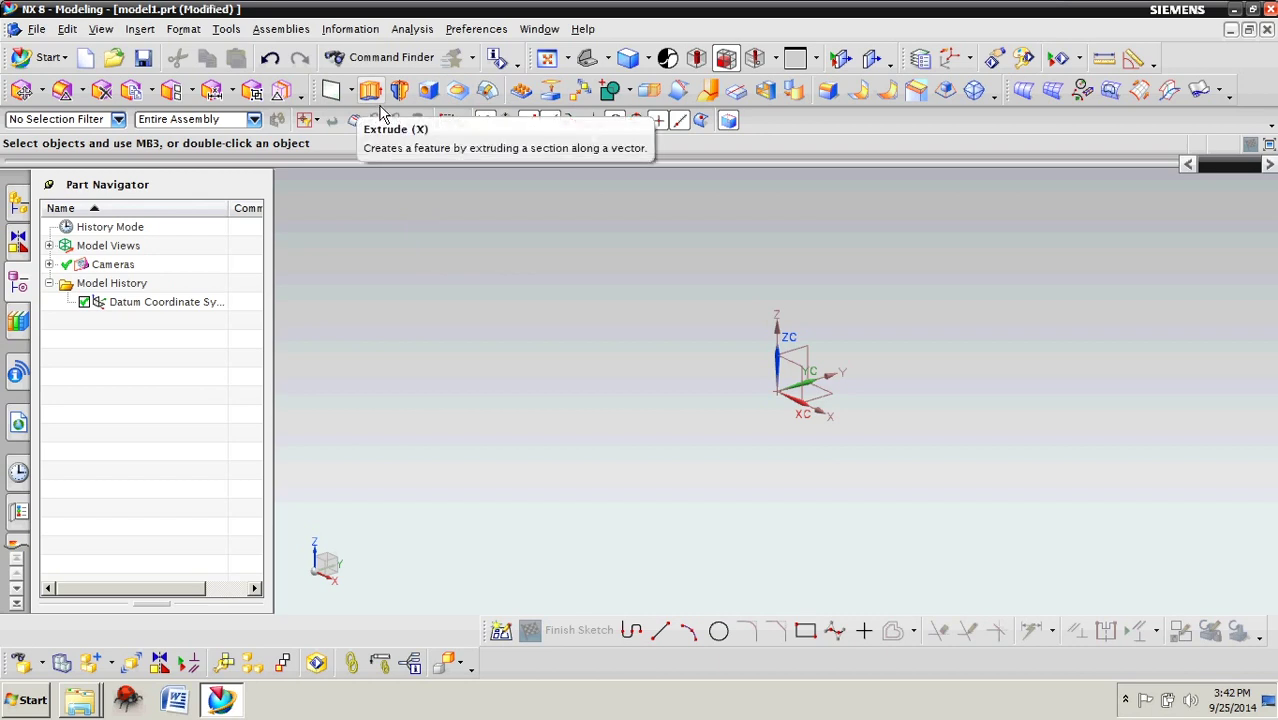
{"action": "left_click", "coordinate": [376, 98]}
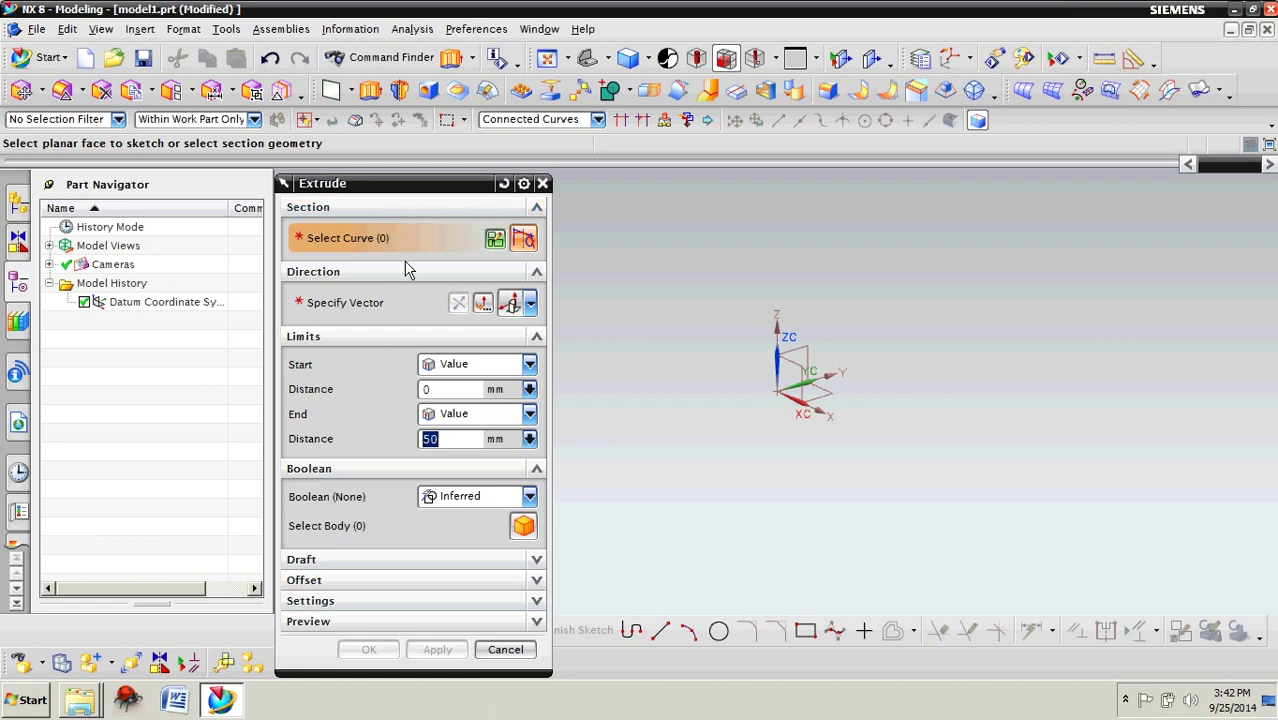
{"action": "left_click", "coordinate": [514, 246]}
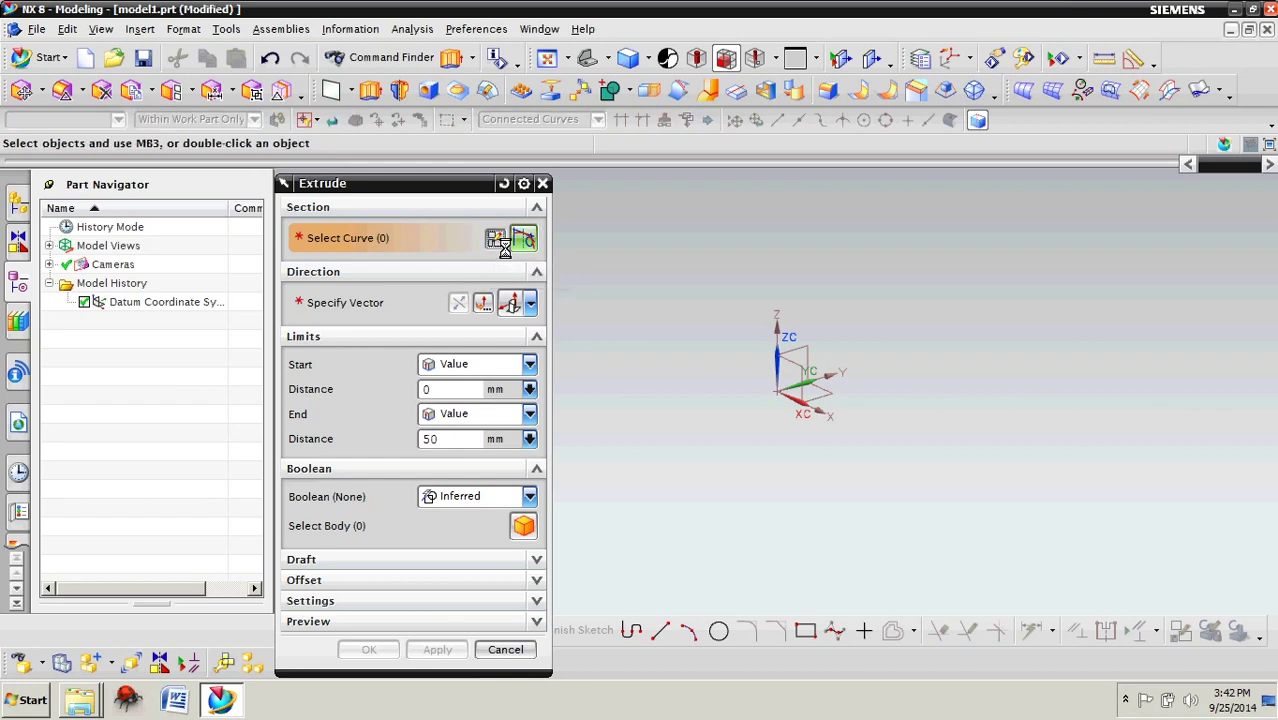
{"action": "left_click", "coordinate": [812, 412]}
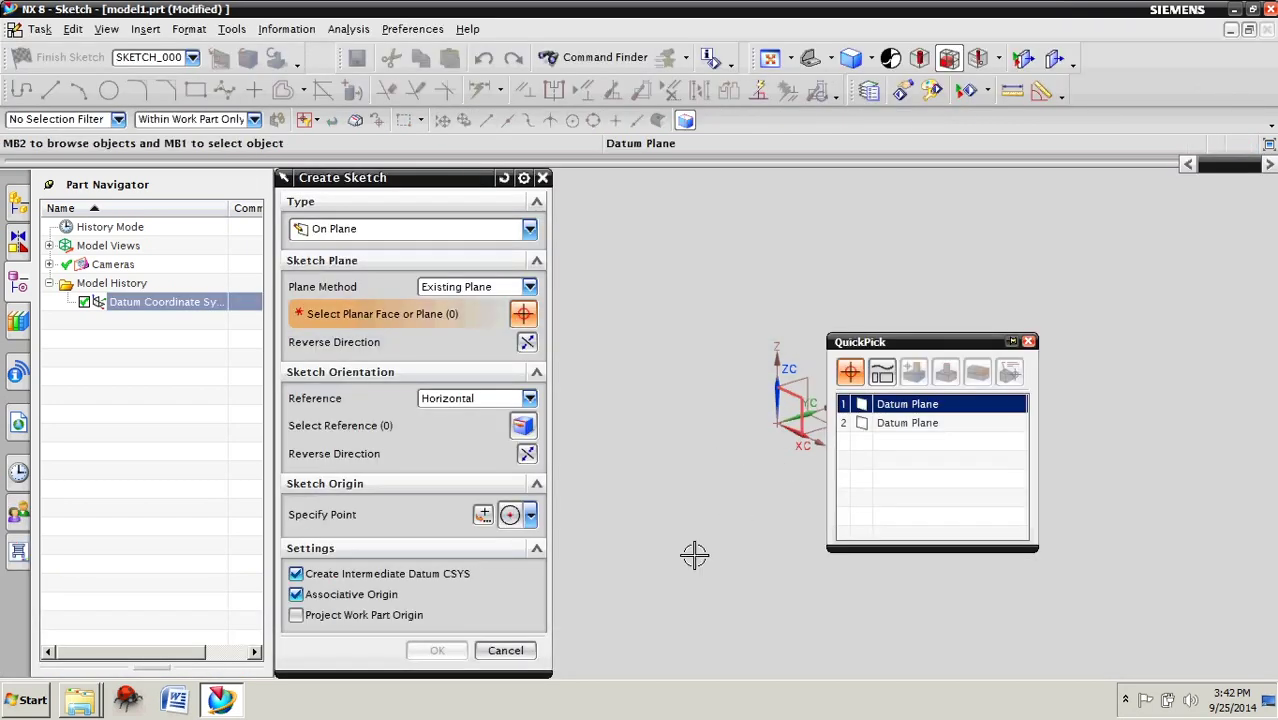
{"action": "left_click", "coordinate": [966, 422]}
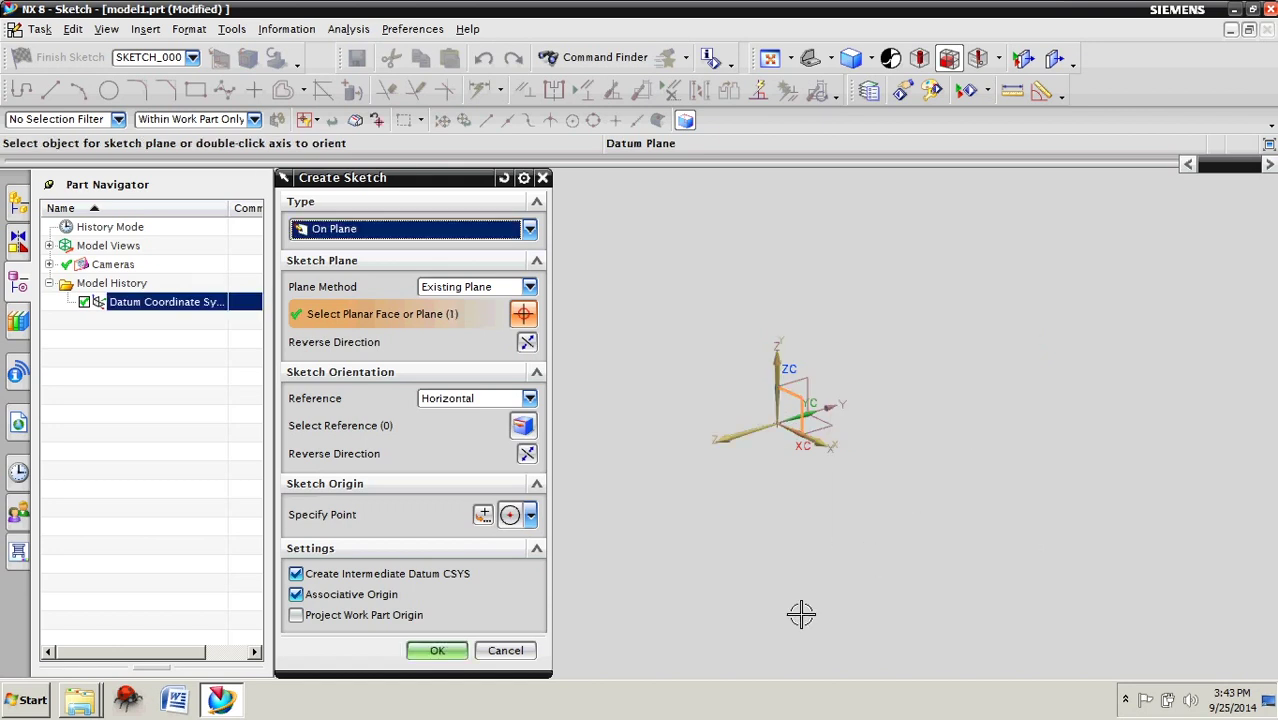
{"action": "left_click", "coordinate": [449, 656]}
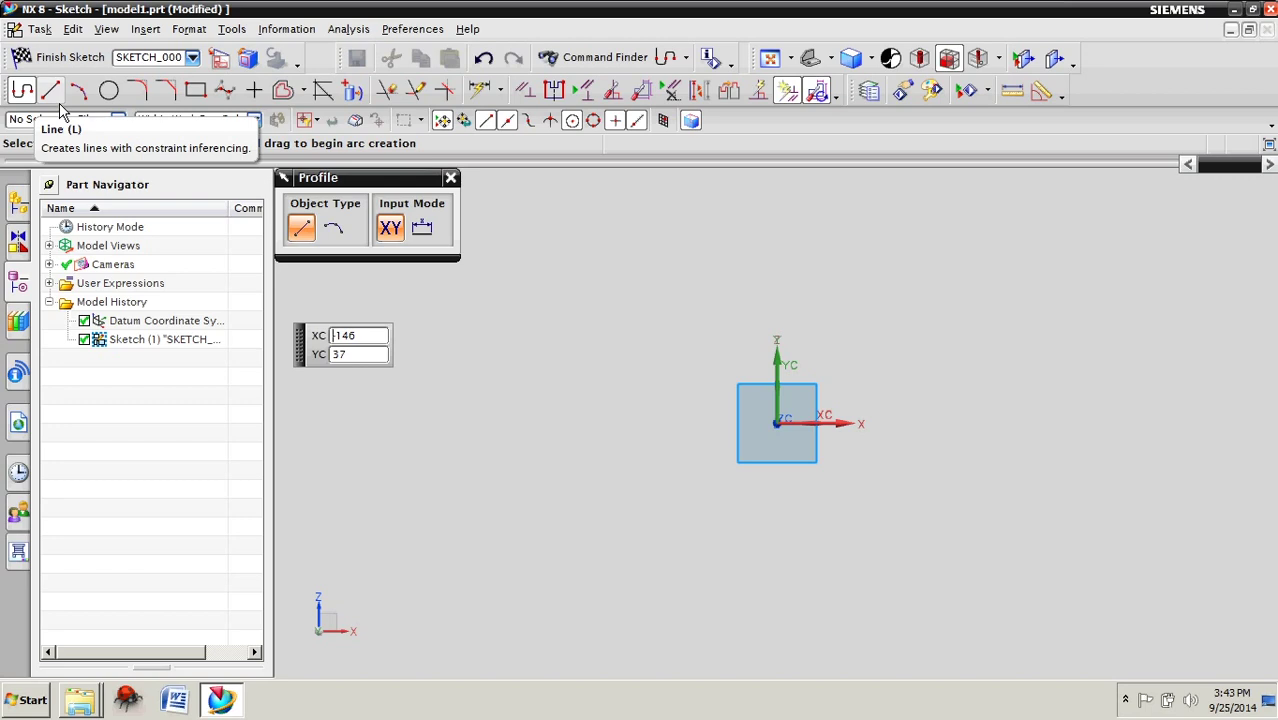
- Draw a closed outline: 134 bottom, 98 slanted right, 181 top and a closing left edge
{"action": "left_click", "coordinate": [52, 94]}
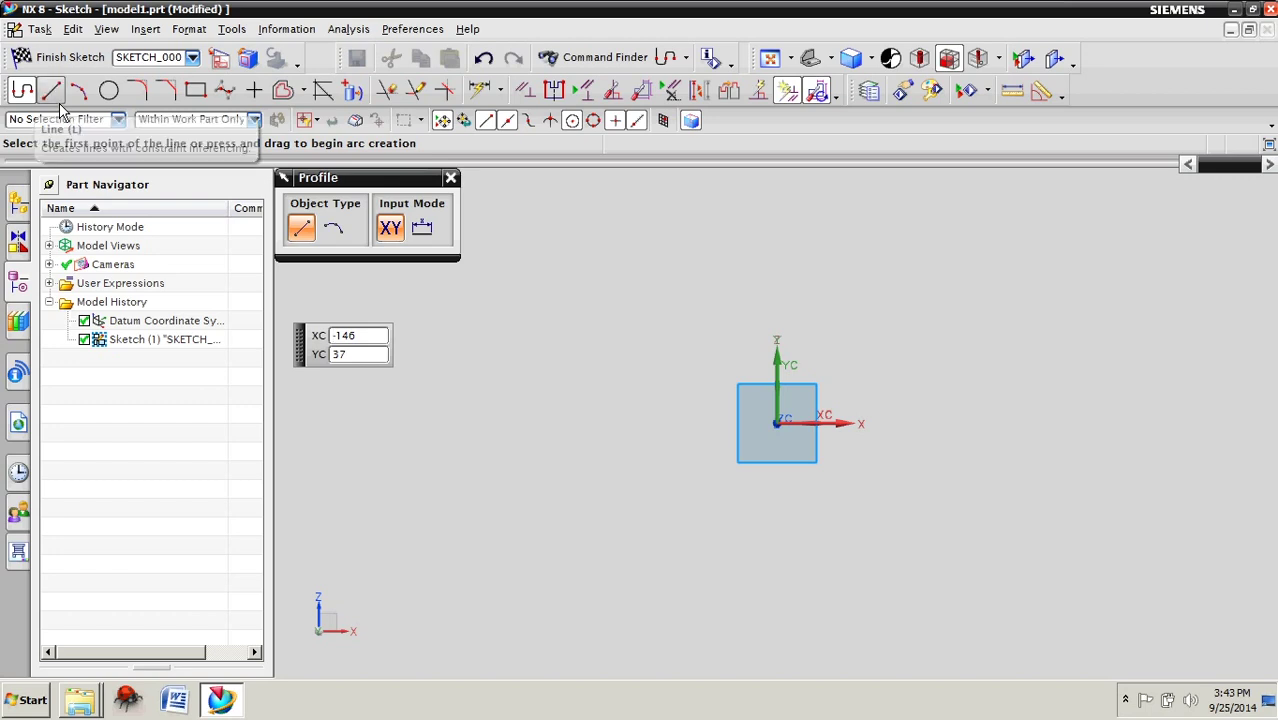
{"action": "left_click", "coordinate": [596, 543]}
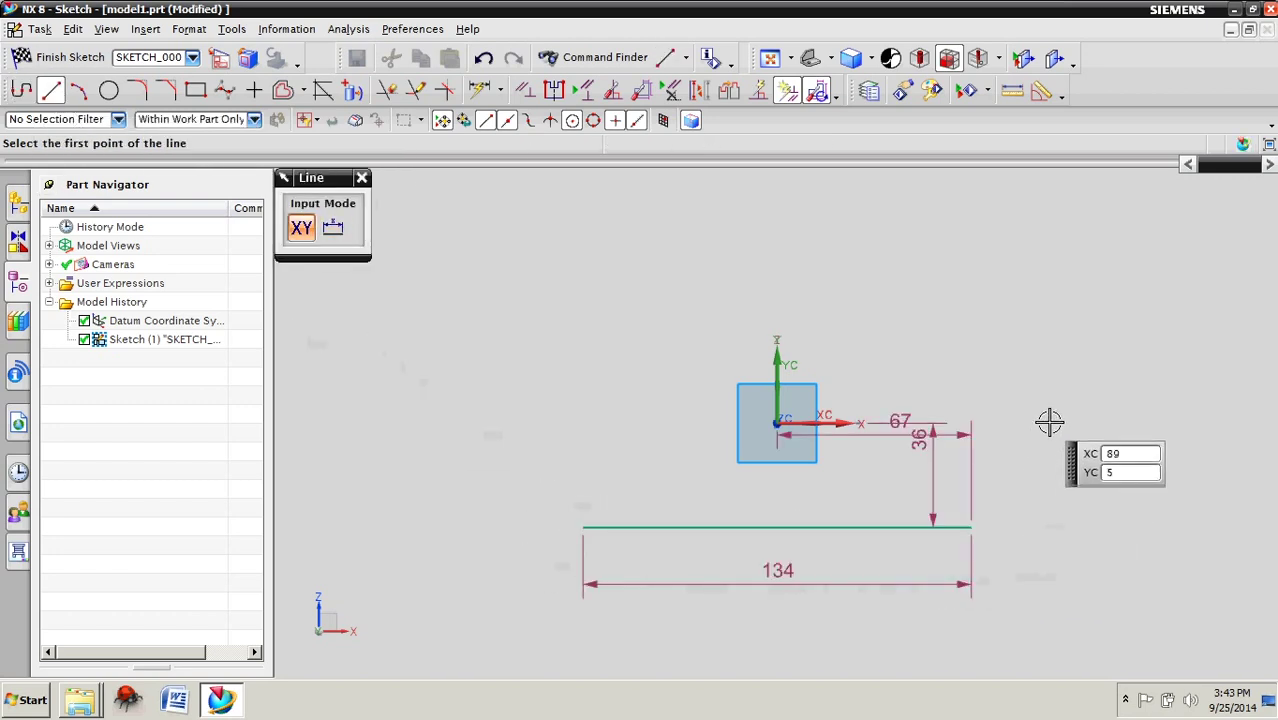
{"action": "left_click", "coordinate": [975, 528]}
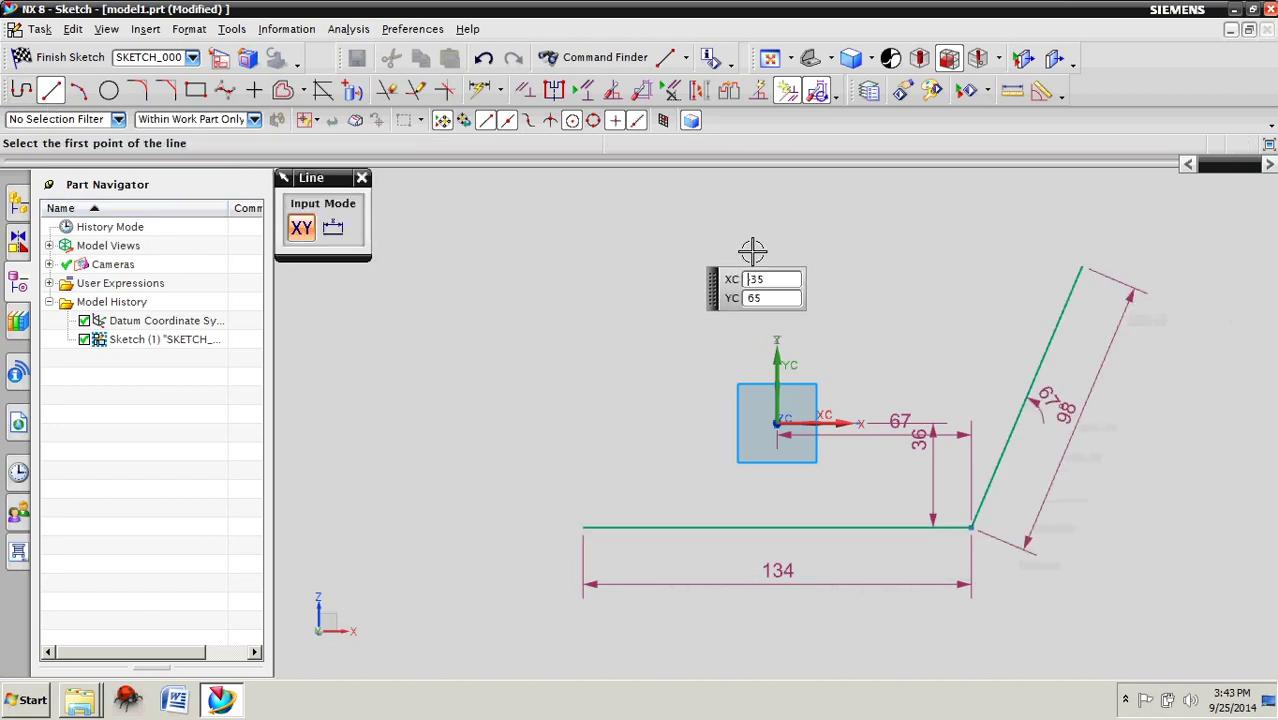
{"action": "left_click", "coordinate": [1083, 268]}
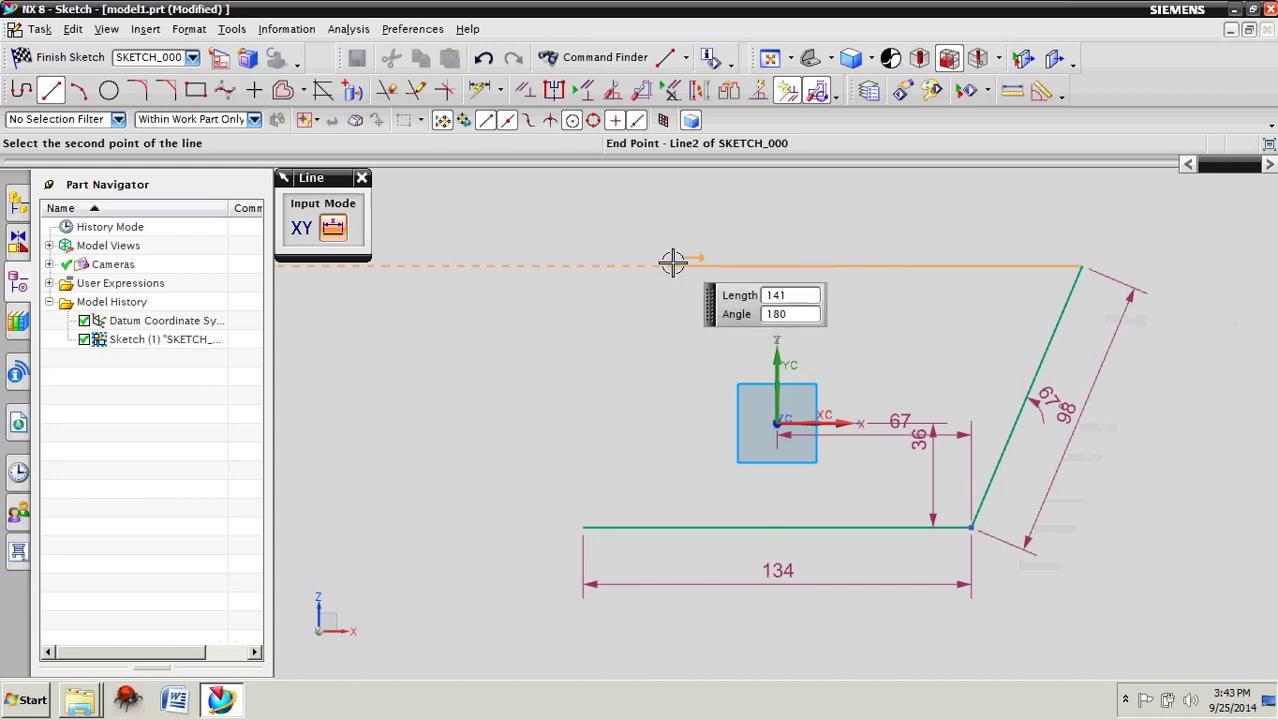
{"action": "left_click", "coordinate": [562, 222]}
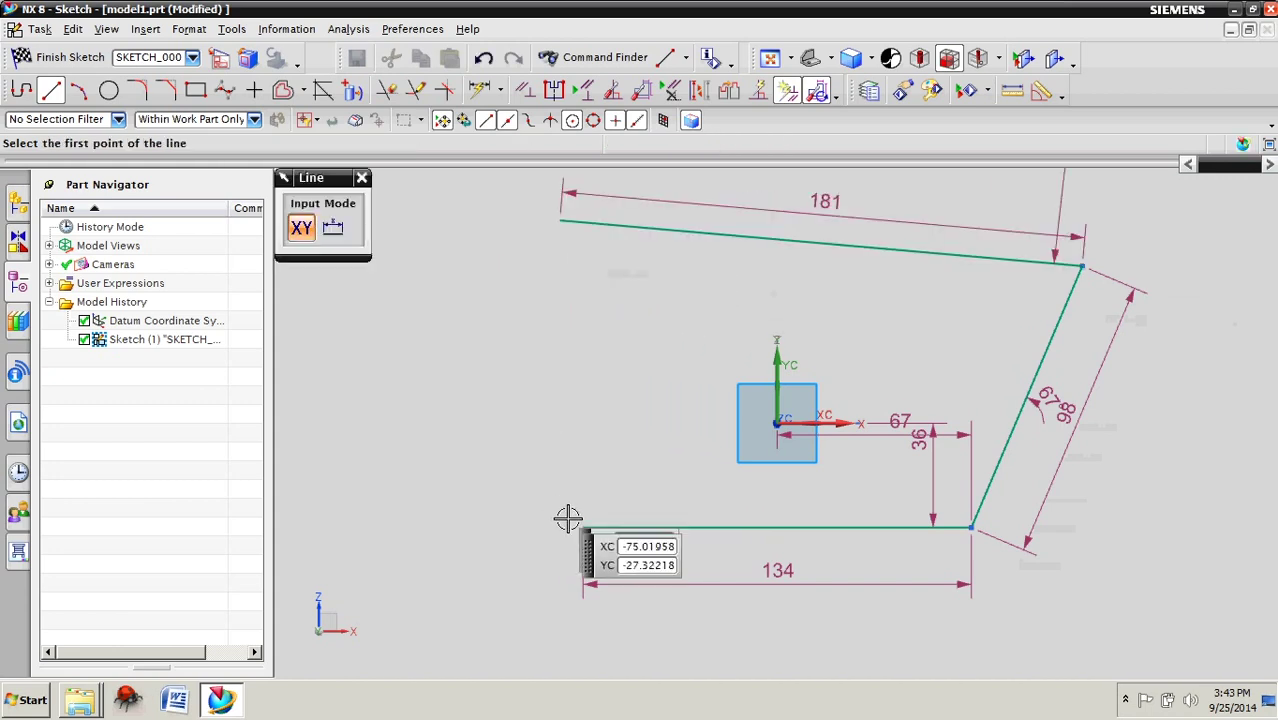
{"action": "left_click", "coordinate": [583, 527]}
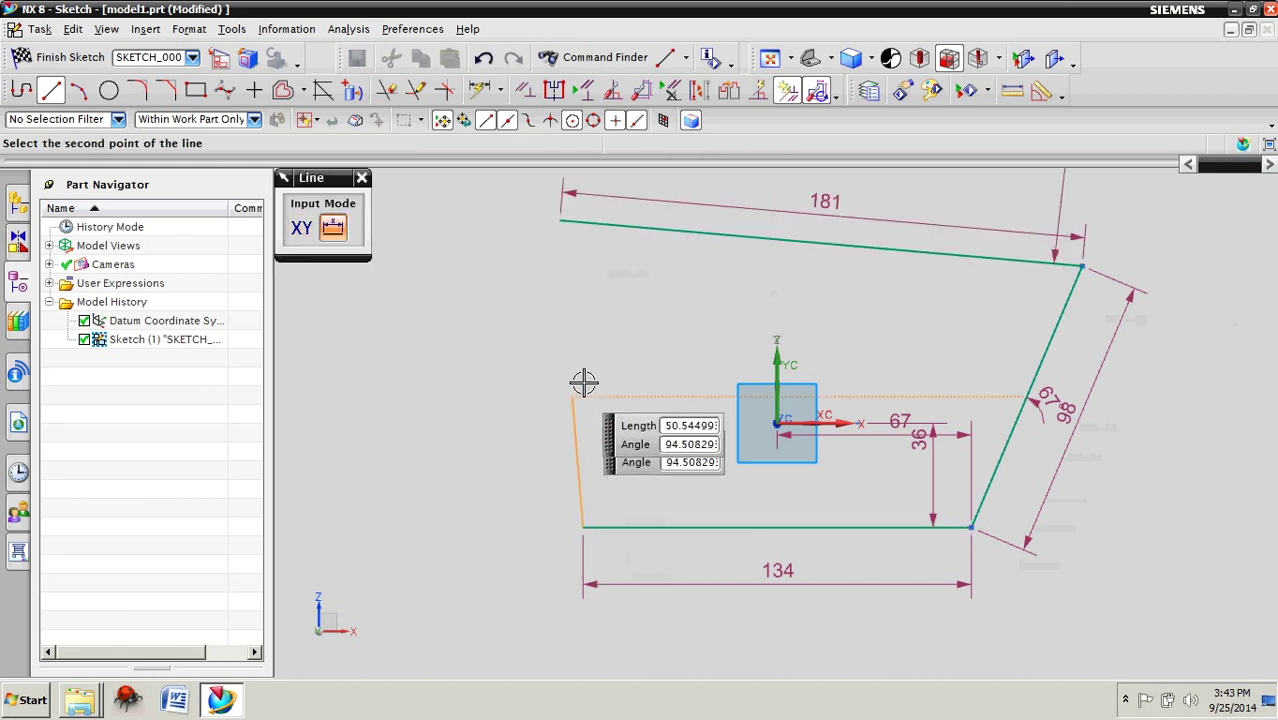
{"action": "left_click", "coordinate": [566, 225]}
{"action": "key", "text": "Escape"}
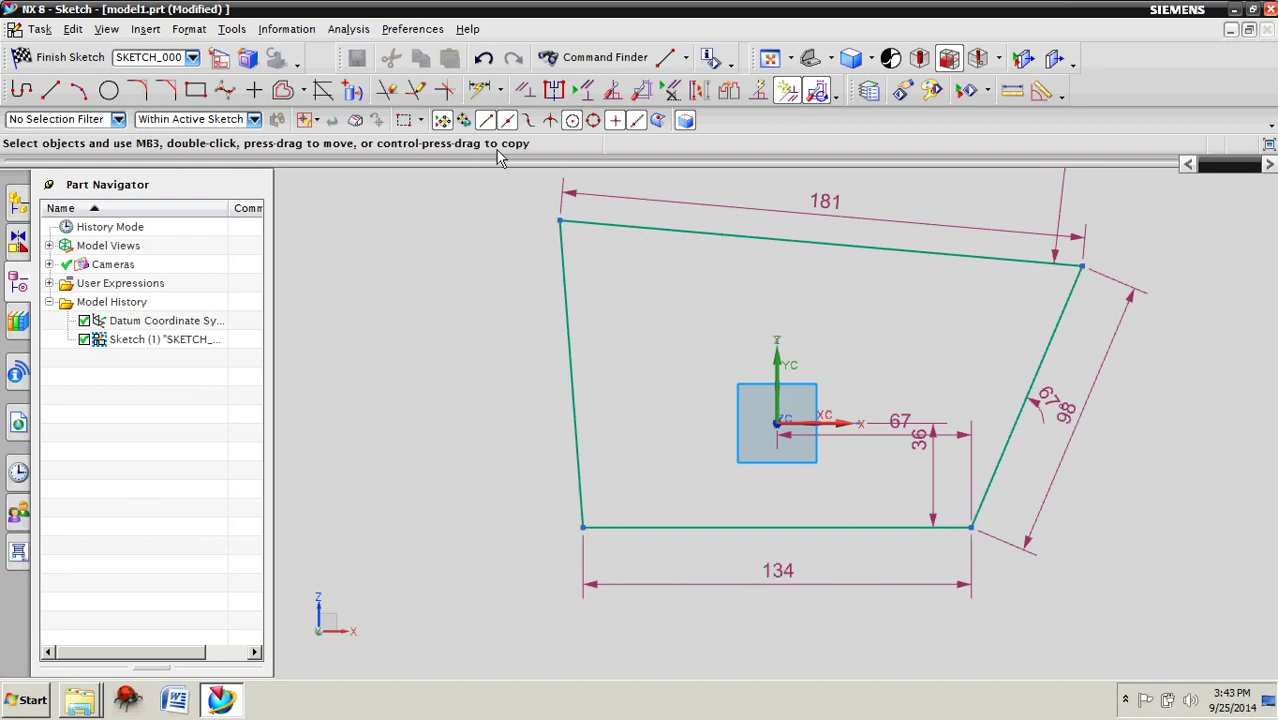
- Constrain bottom/right, right/top and top/left edge pairs as perpendicular to square the outline
{"action": "left_click", "coordinate": [527, 92]}
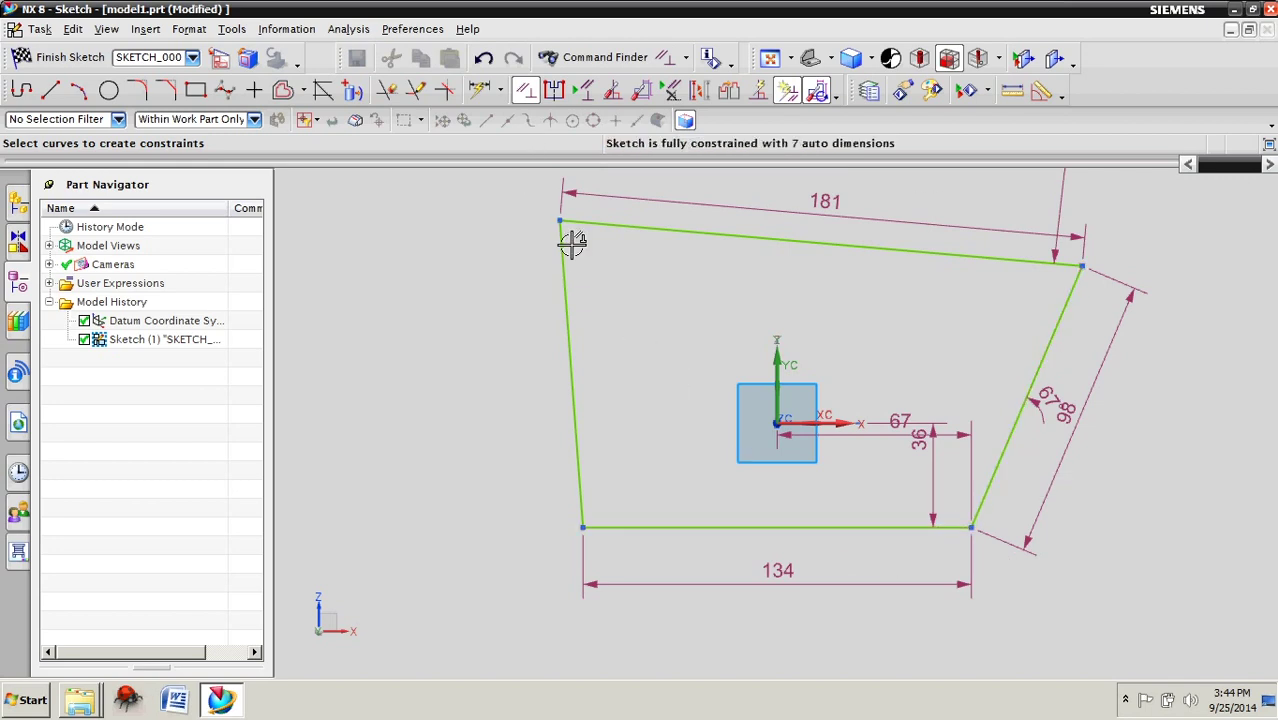
{"action": "left_click", "coordinate": [941, 532]}
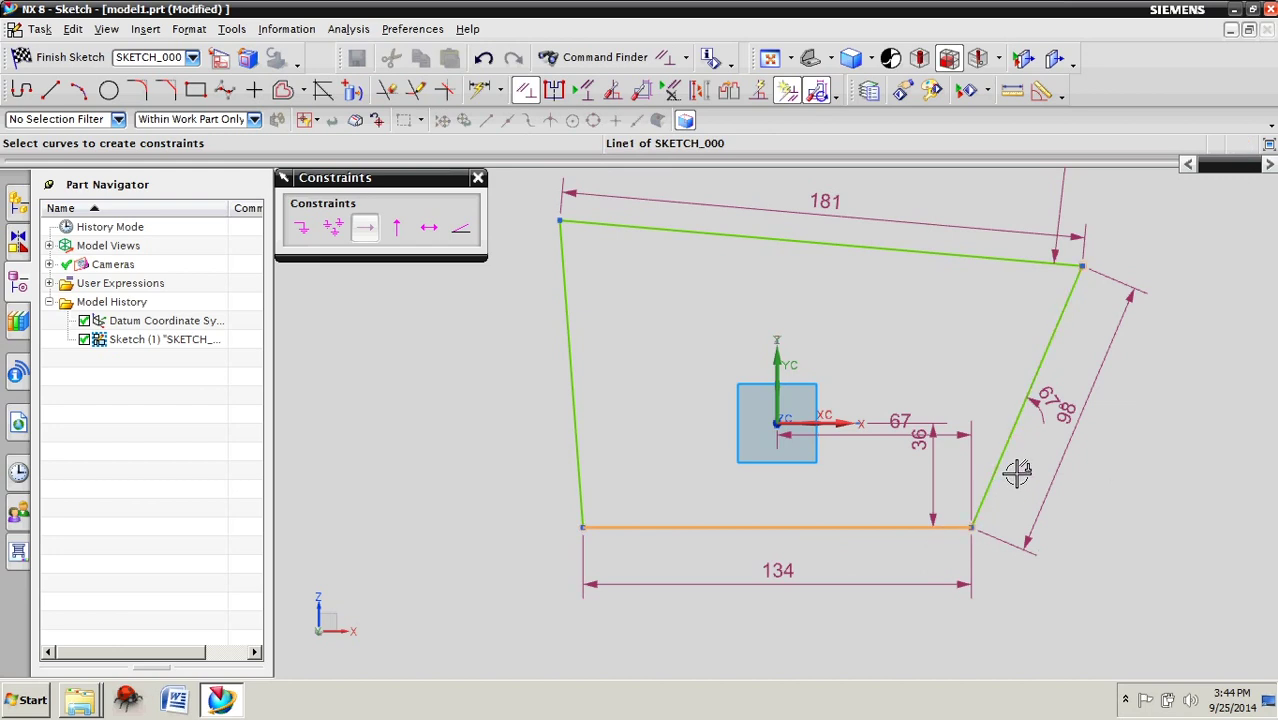
{"action": "left_click", "coordinate": [1017, 474]}
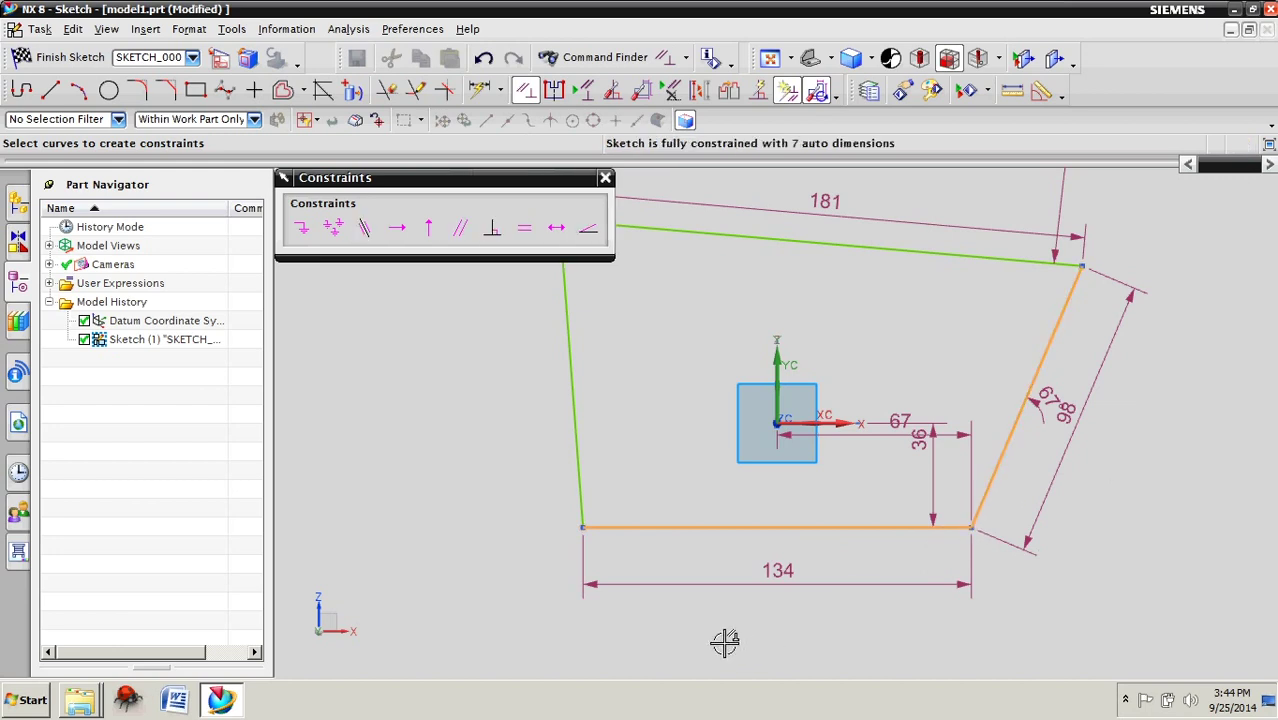
{"action": "left_click", "coordinate": [509, 244]}
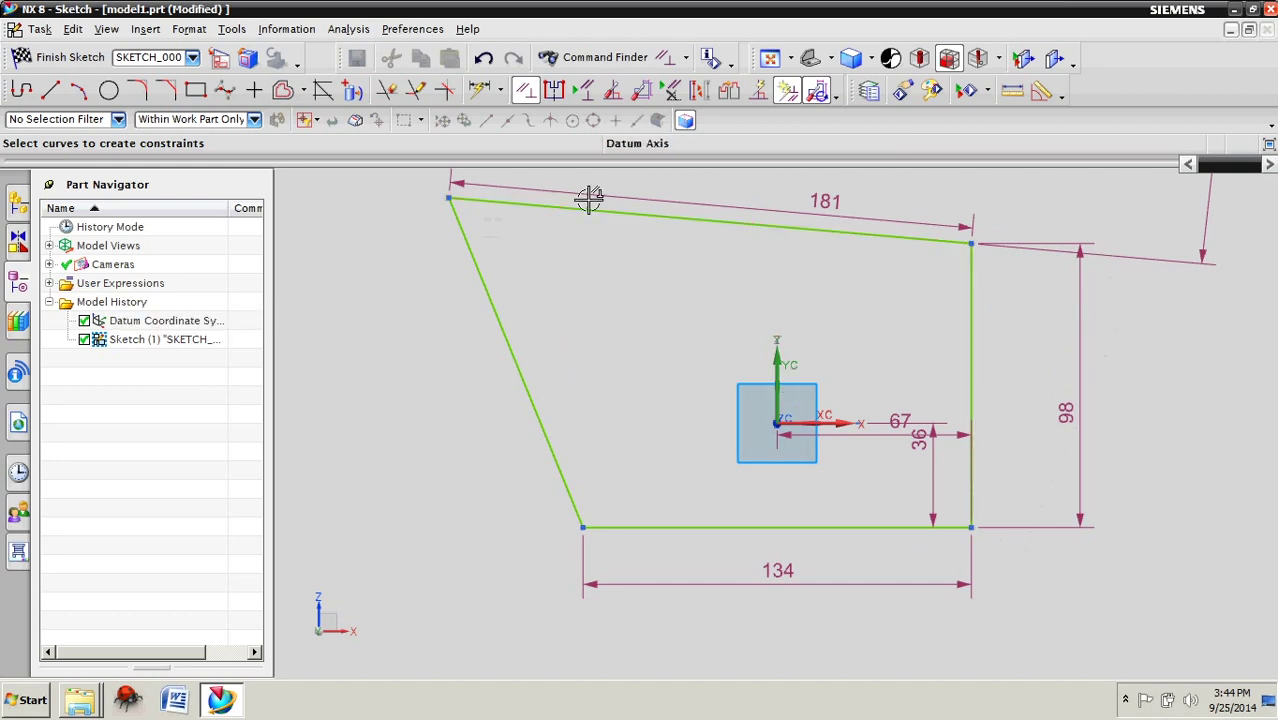
{"action": "left_click", "coordinate": [978, 358]}
{"action": "left_click", "coordinate": [870, 240]}
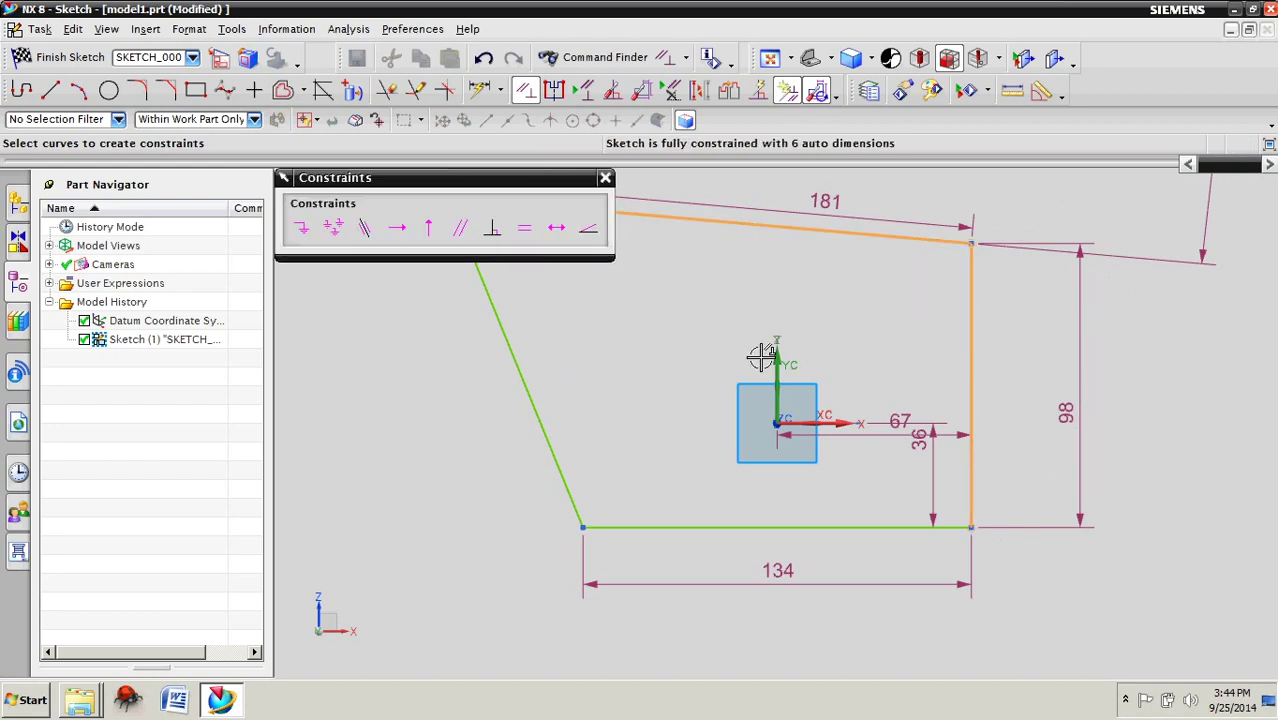
{"action": "left_click", "coordinate": [505, 240]}
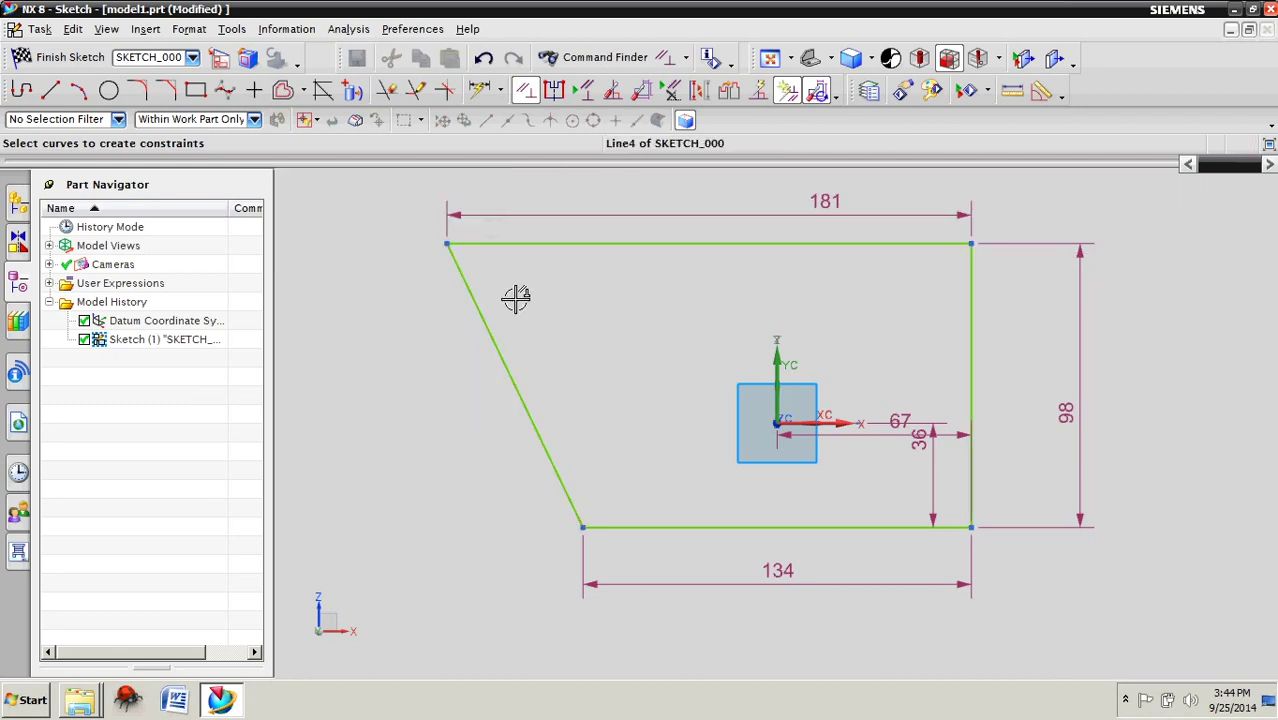
{"action": "left_click", "coordinate": [517, 243]}
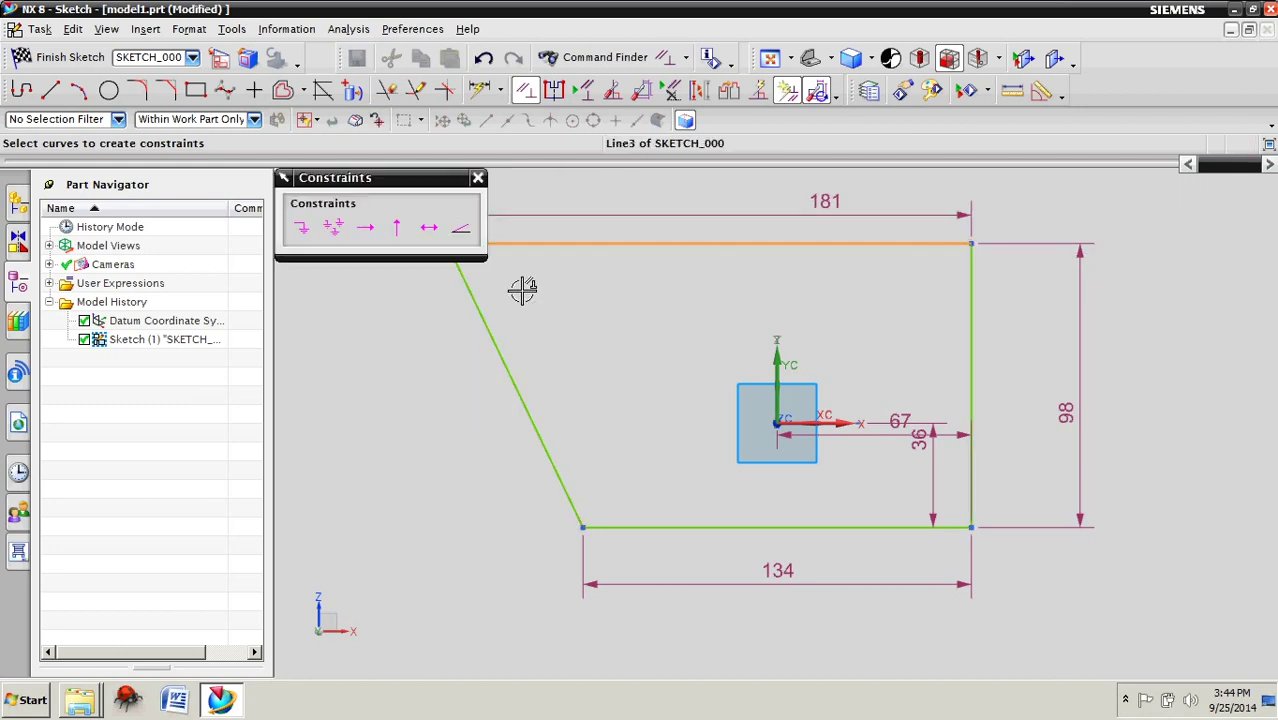
{"action": "left_click", "coordinate": [497, 342]}
{"action": "left_click", "coordinate": [494, 229]}
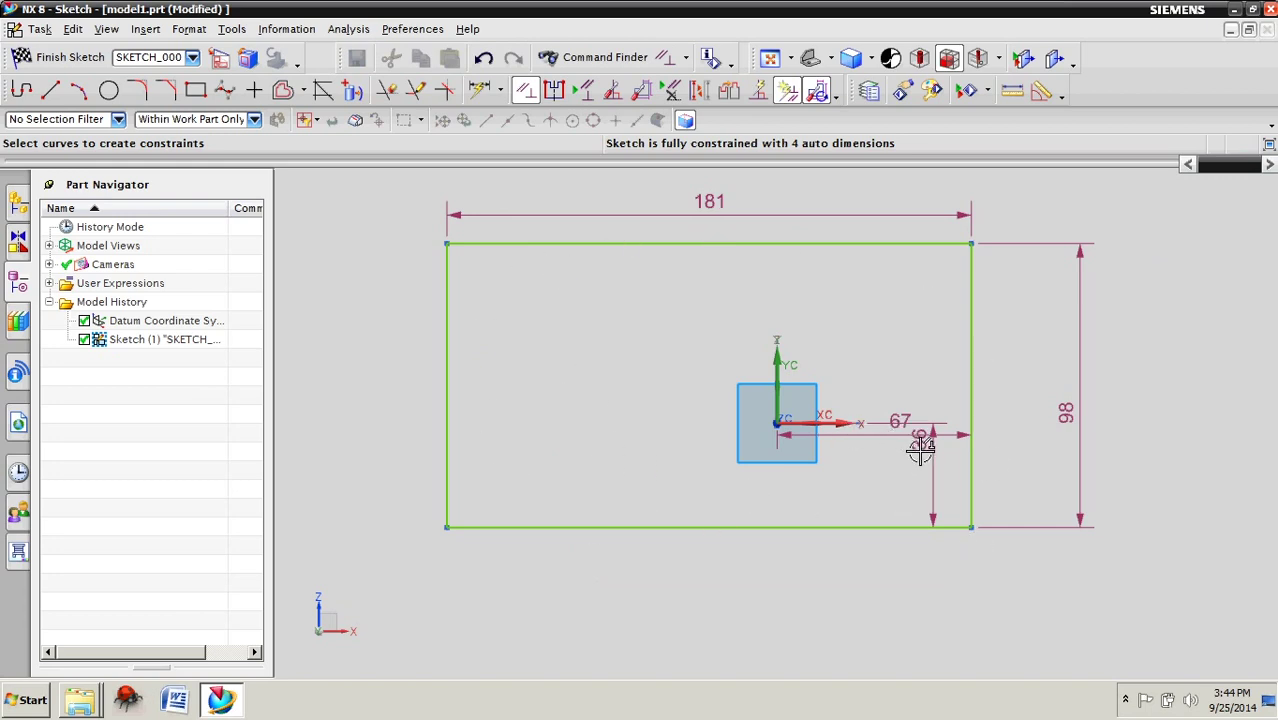
- Reposition the offset dimension labels and resize the rectangle to 100 high by 200 wide
{"action": "key", "text": "Escape"}
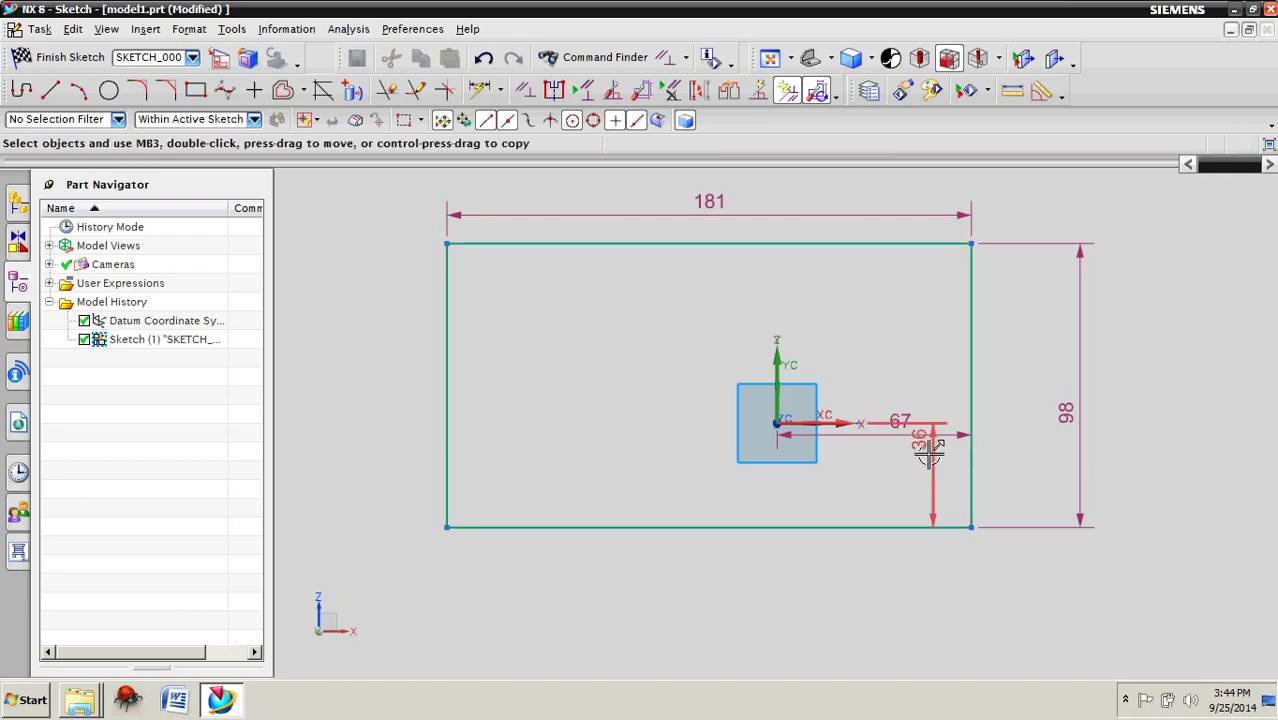
{"action": "left_click_drag", "start_coordinate": [928, 453], "coordinate": [667, 477]}
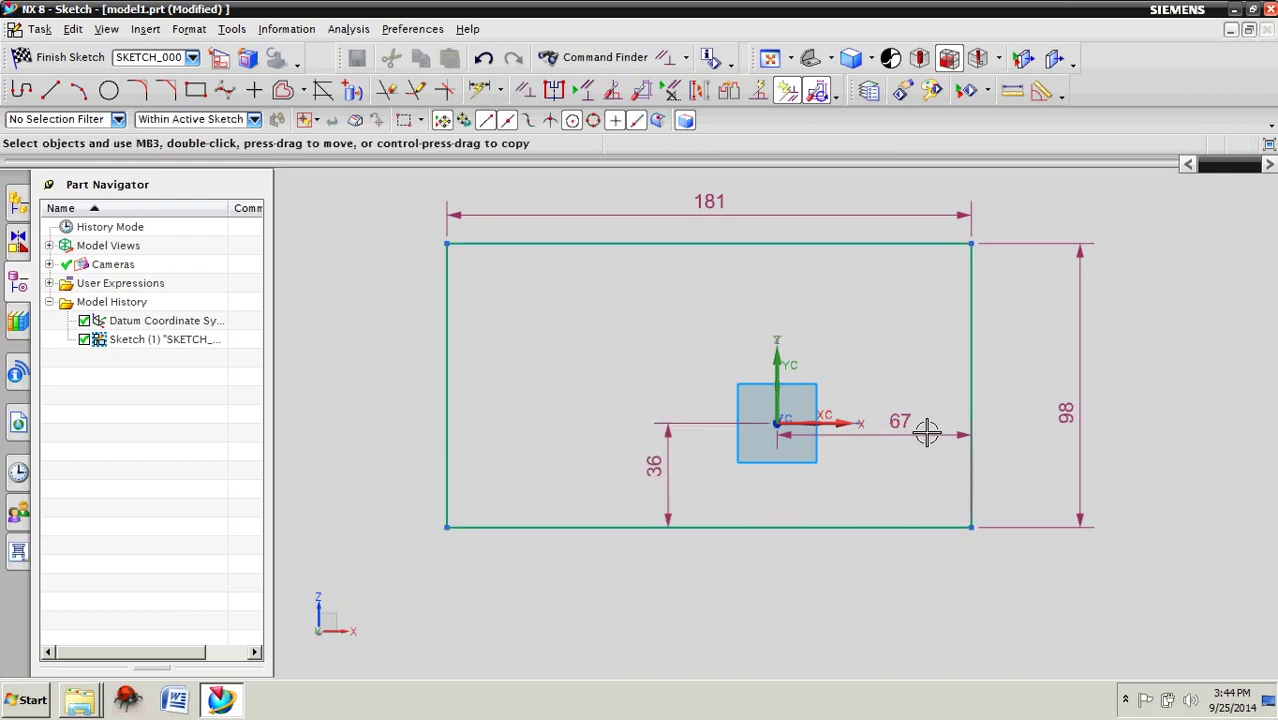
{"action": "left_click_drag", "start_coordinate": [927, 449], "coordinate": [925, 601]}
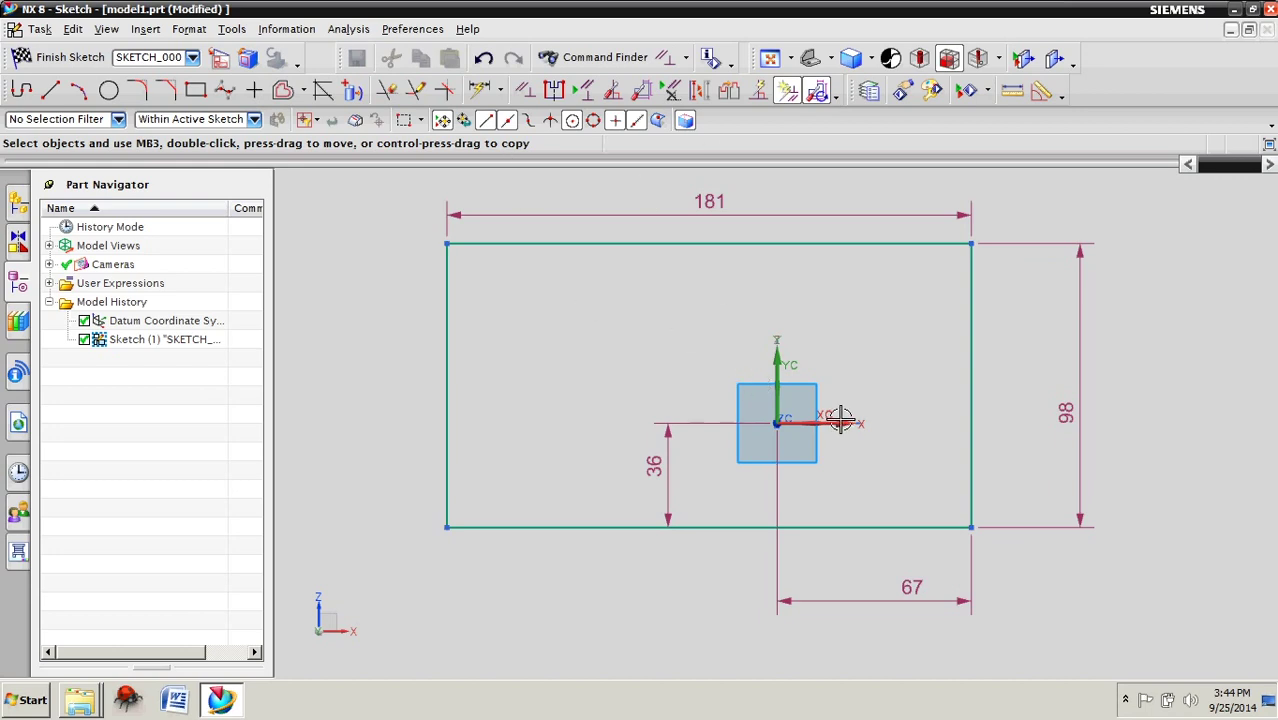
{"action": "double_click", "coordinate": [1064, 418]}
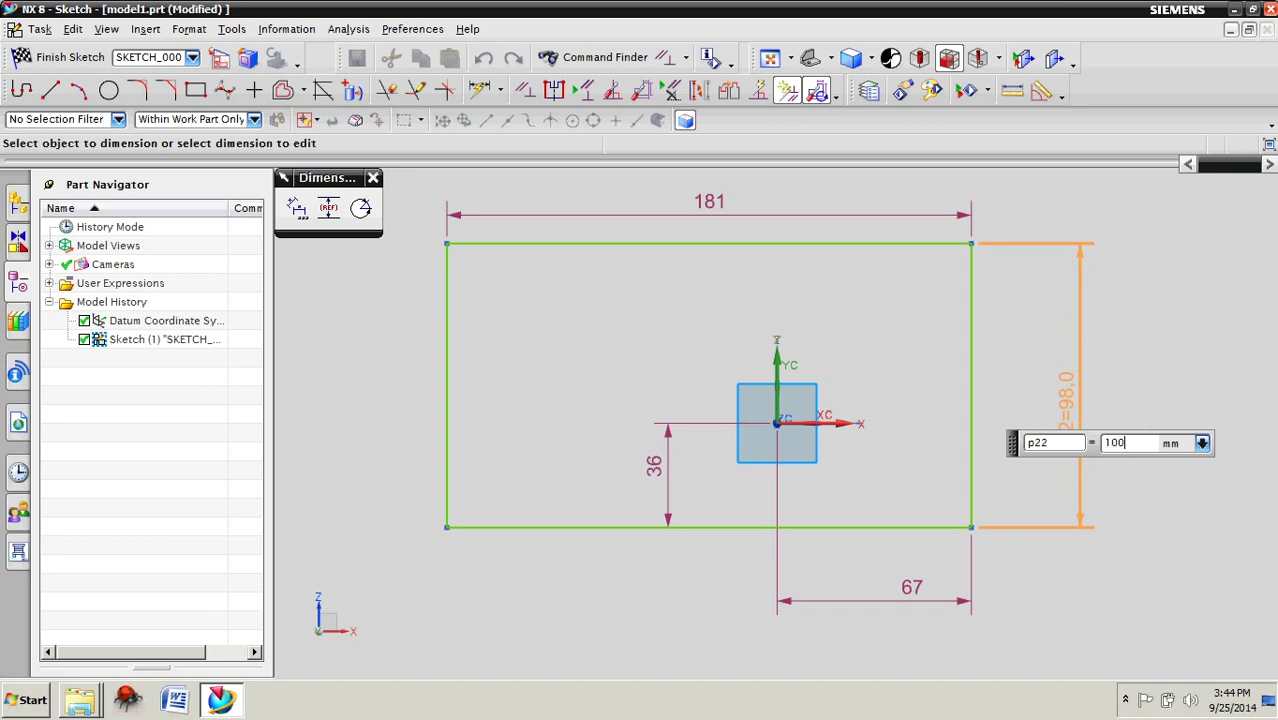
{"action": "key", "text": "Return"}
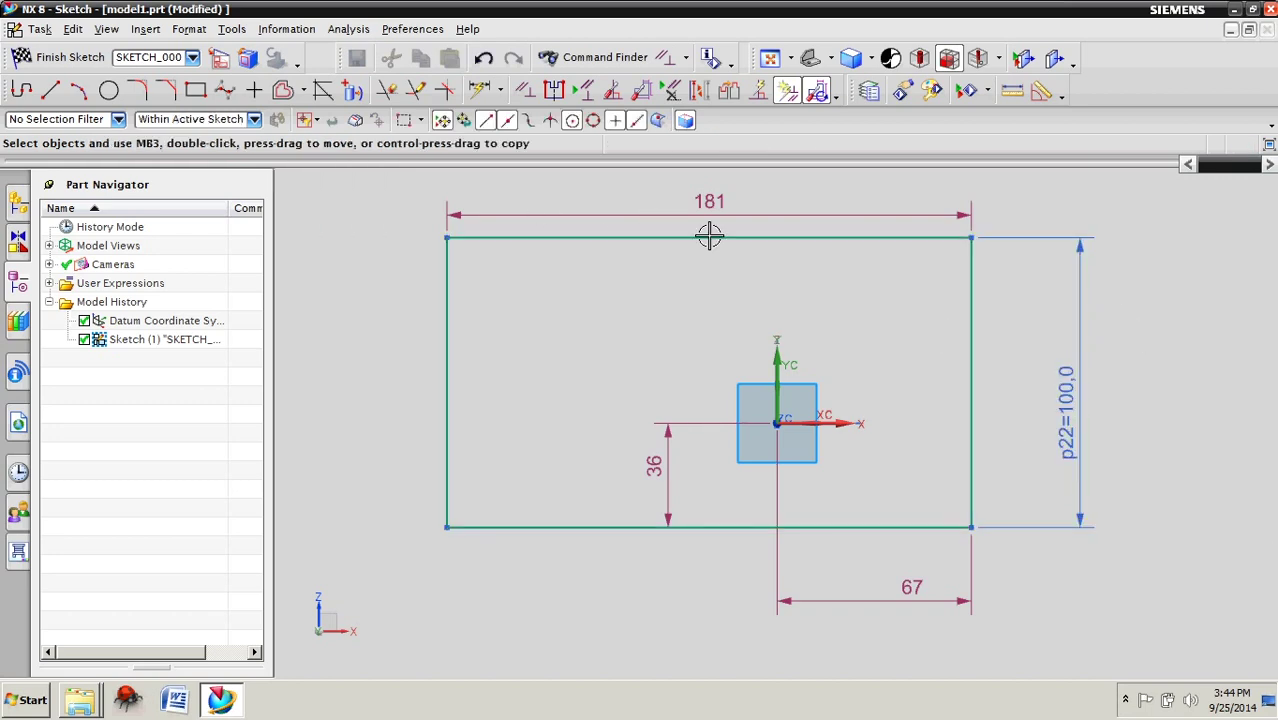
{"action": "double_click", "coordinate": [727, 215]}
{"action": "type", "text": "200"}
{"action": "key", "text": "Return"}
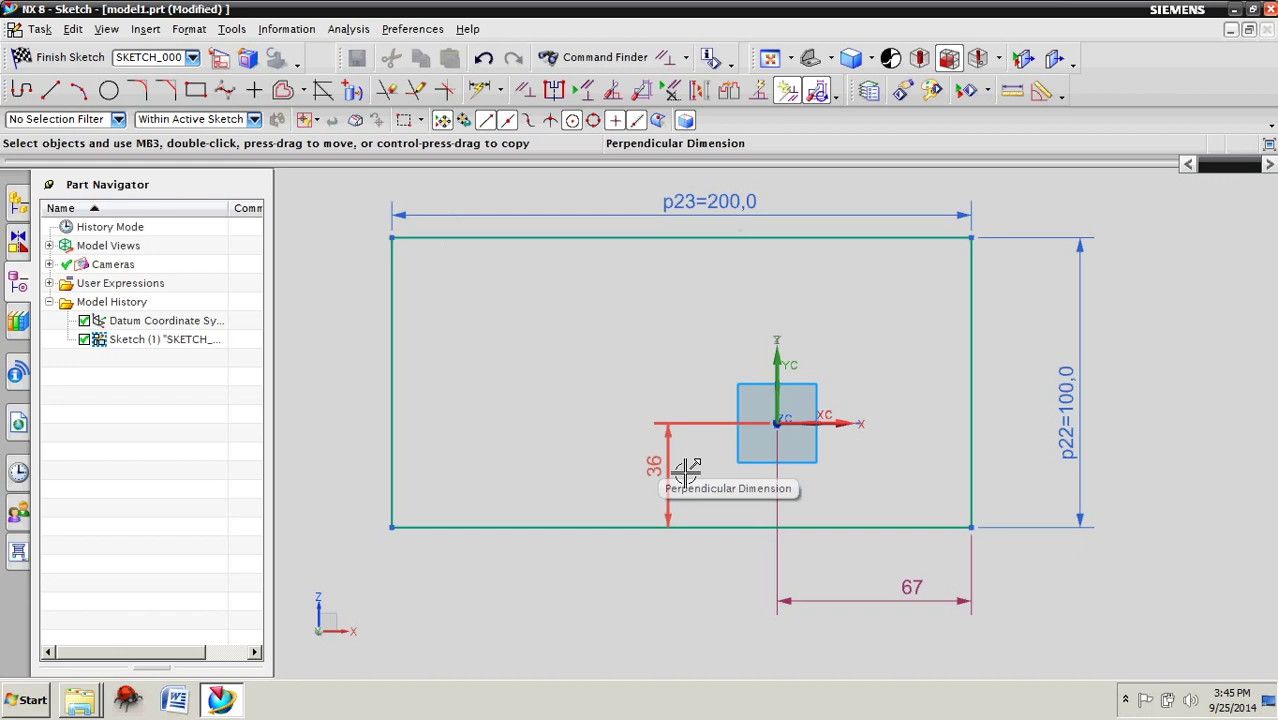
- Set the rectangle's offsets from the origin to 50 vertically and 100 horizontally
{"action": "double_click", "coordinate": [686, 470]}
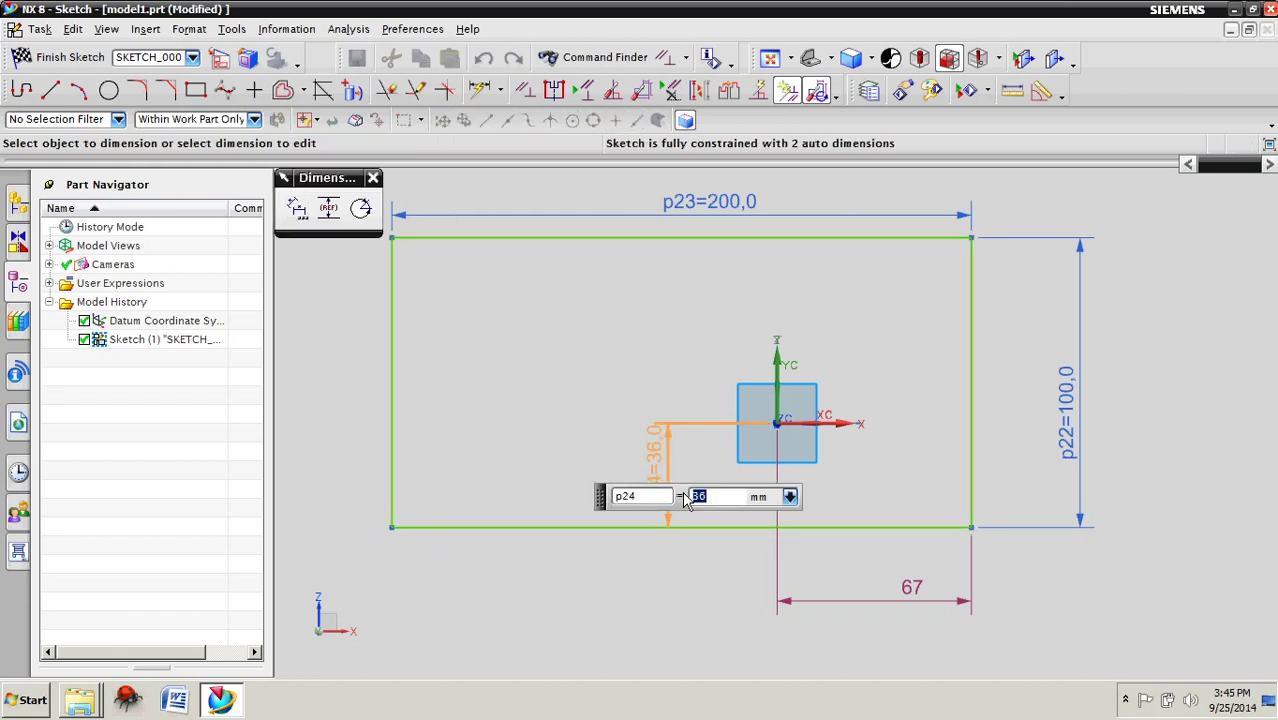
{"action": "type", "text": "50"}
{"action": "key", "text": "Return"}
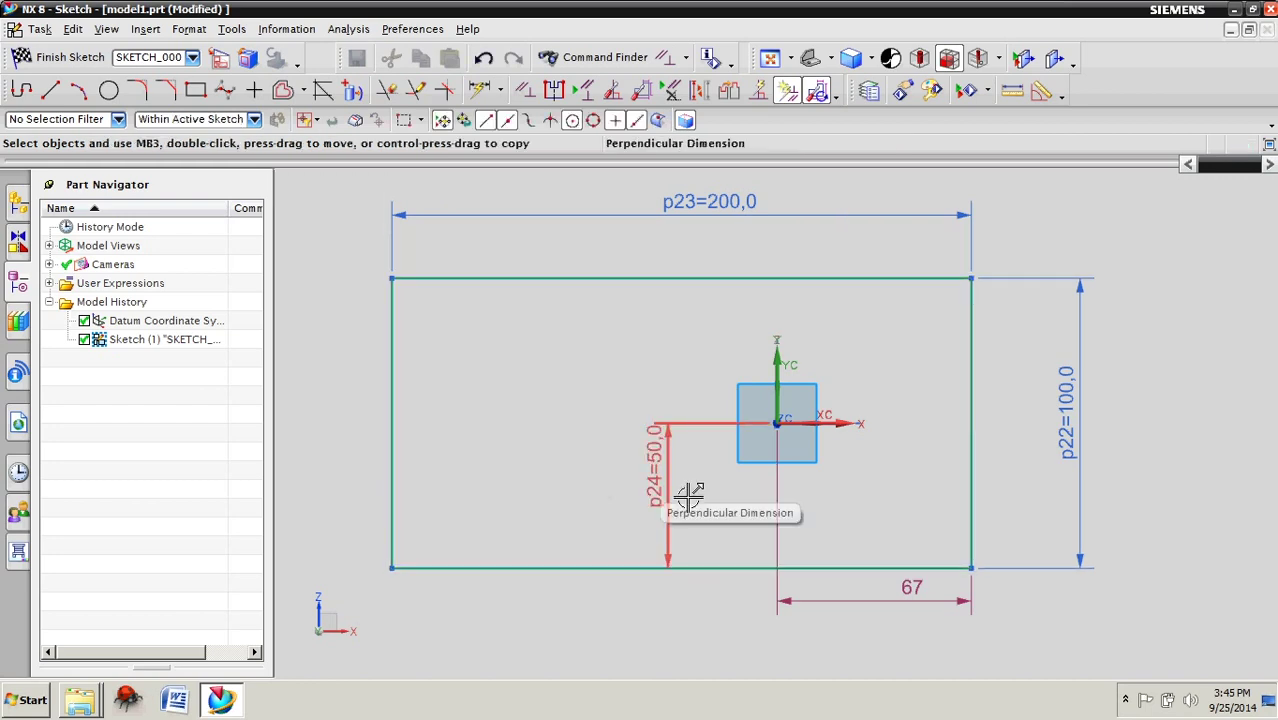
{"action": "double_click", "coordinate": [905, 618]}
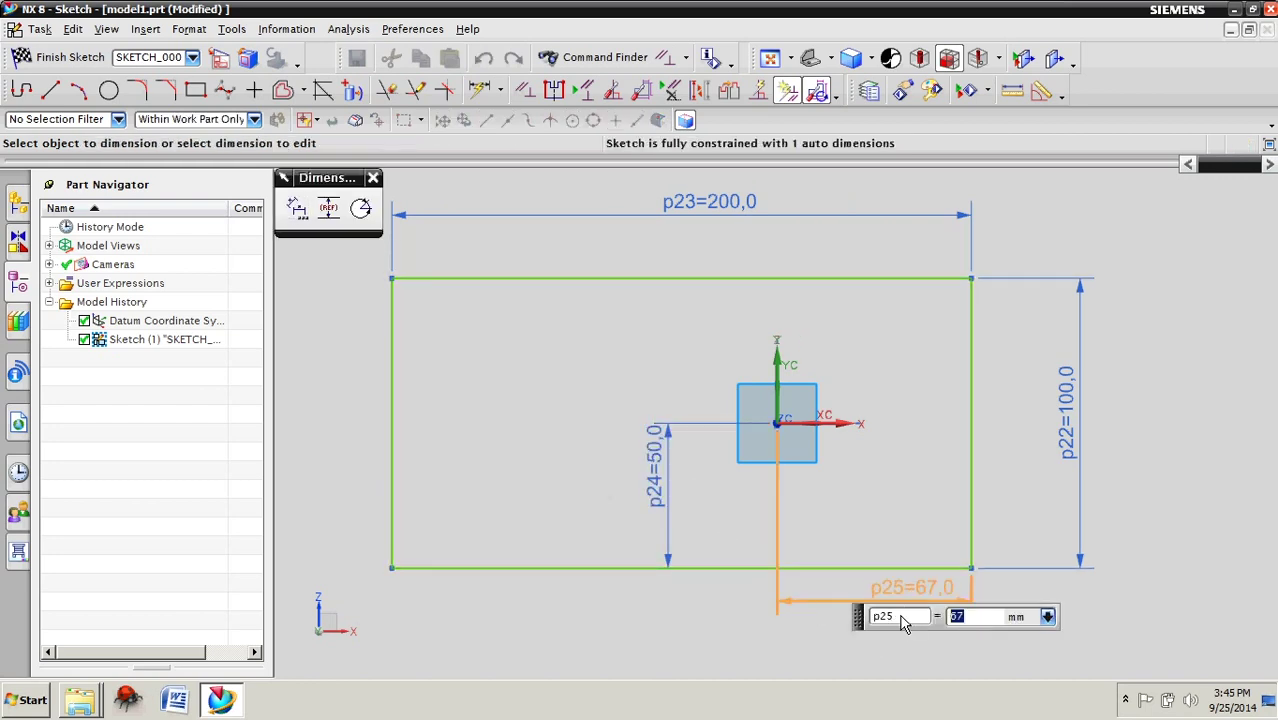
{"action": "type", "text": "0"}
{"action": "key", "text": "Return"}
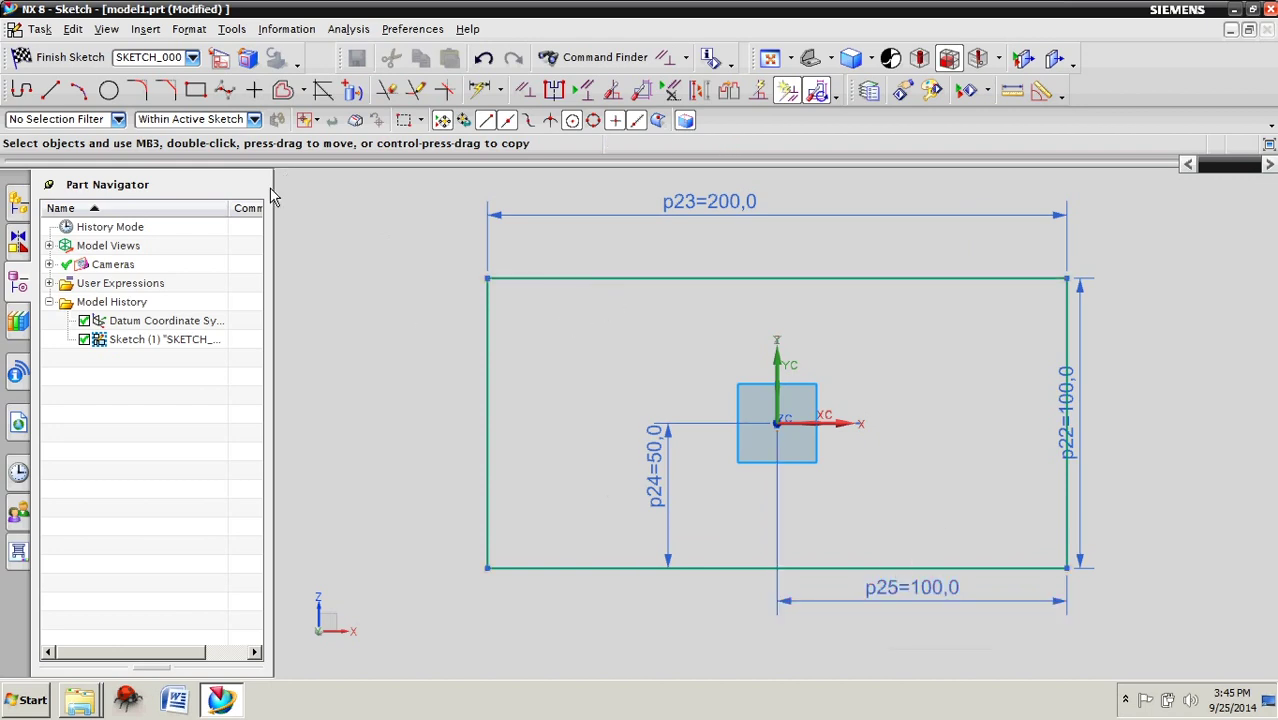
- Finish the sketch and extrude it from −20 to 20 mm into a 200×100×40 block
{"action": "left_click", "coordinate": [70, 57]}
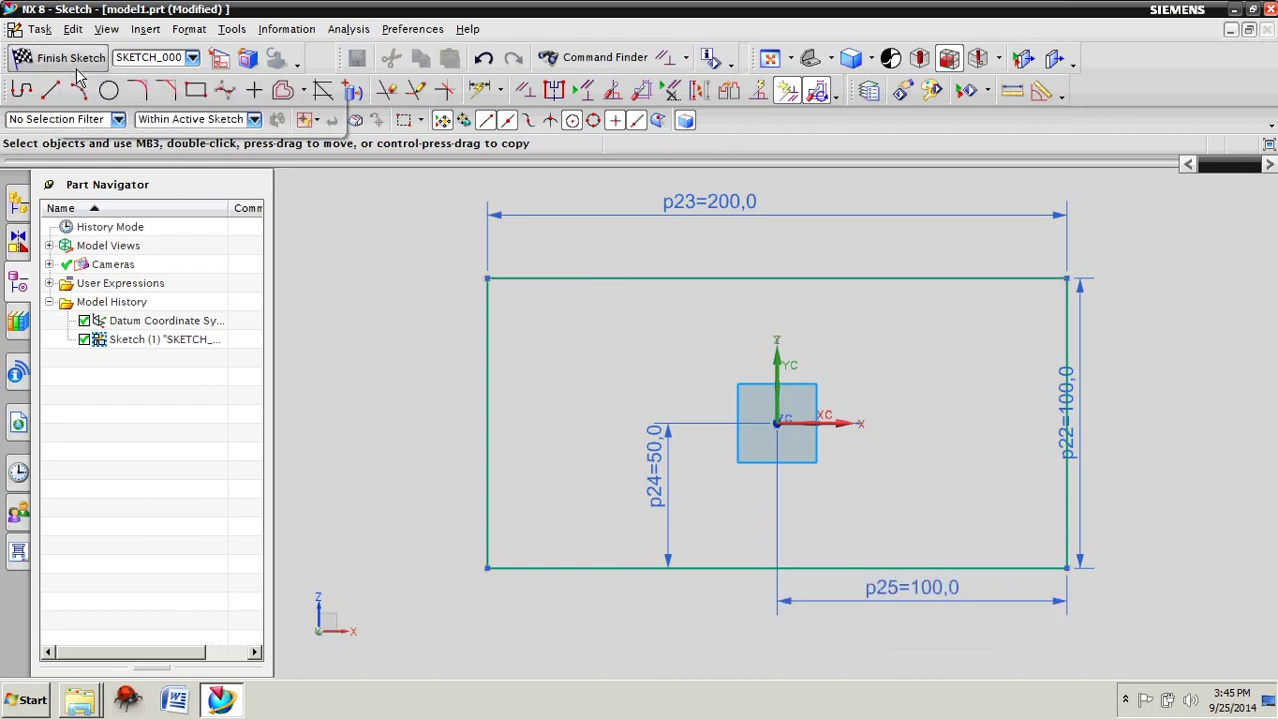
{"action": "key", "text": "x"}
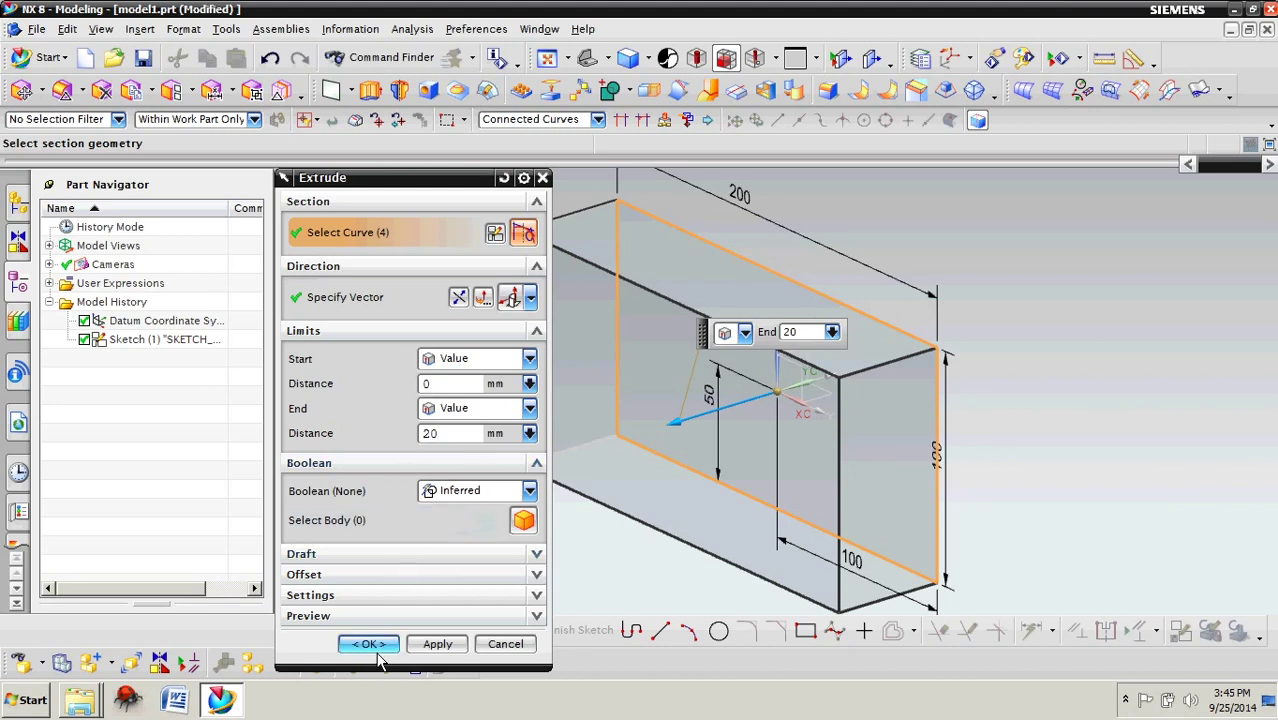
{"action": "left_click", "coordinate": [449, 389]}
{"action": "type", "text": "-20"}
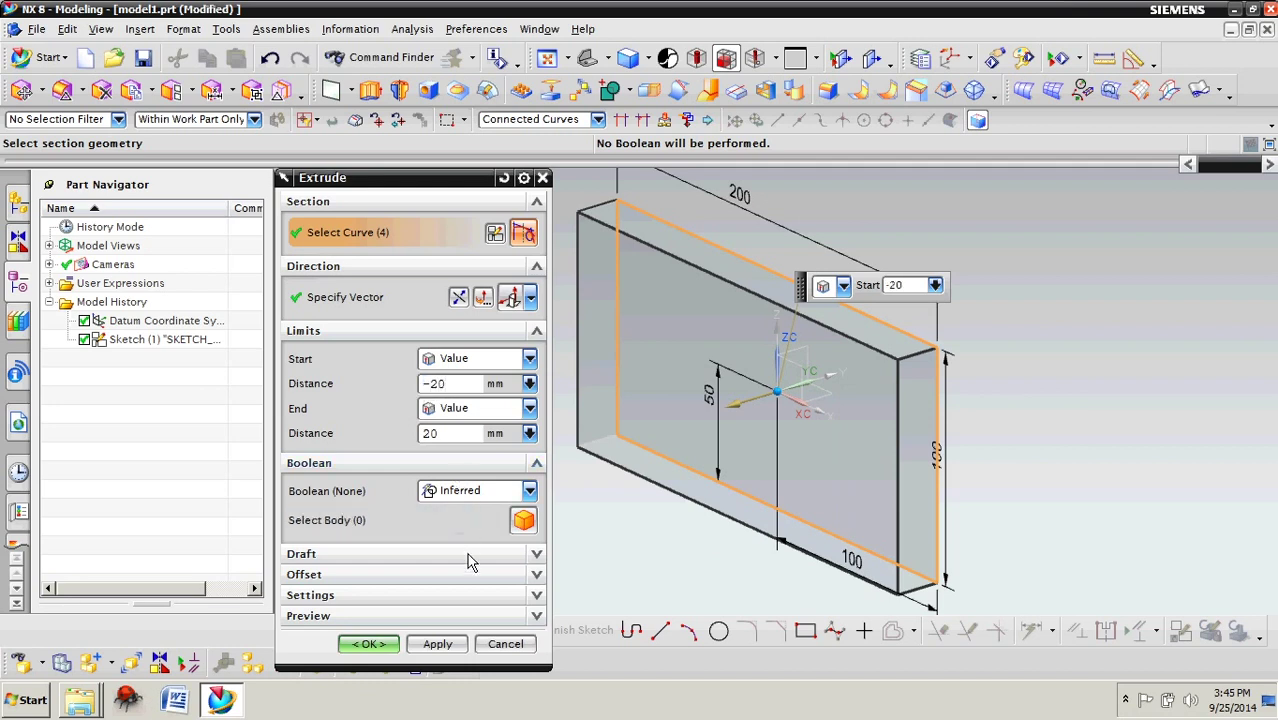
{"action": "left_click", "coordinate": [370, 647]}
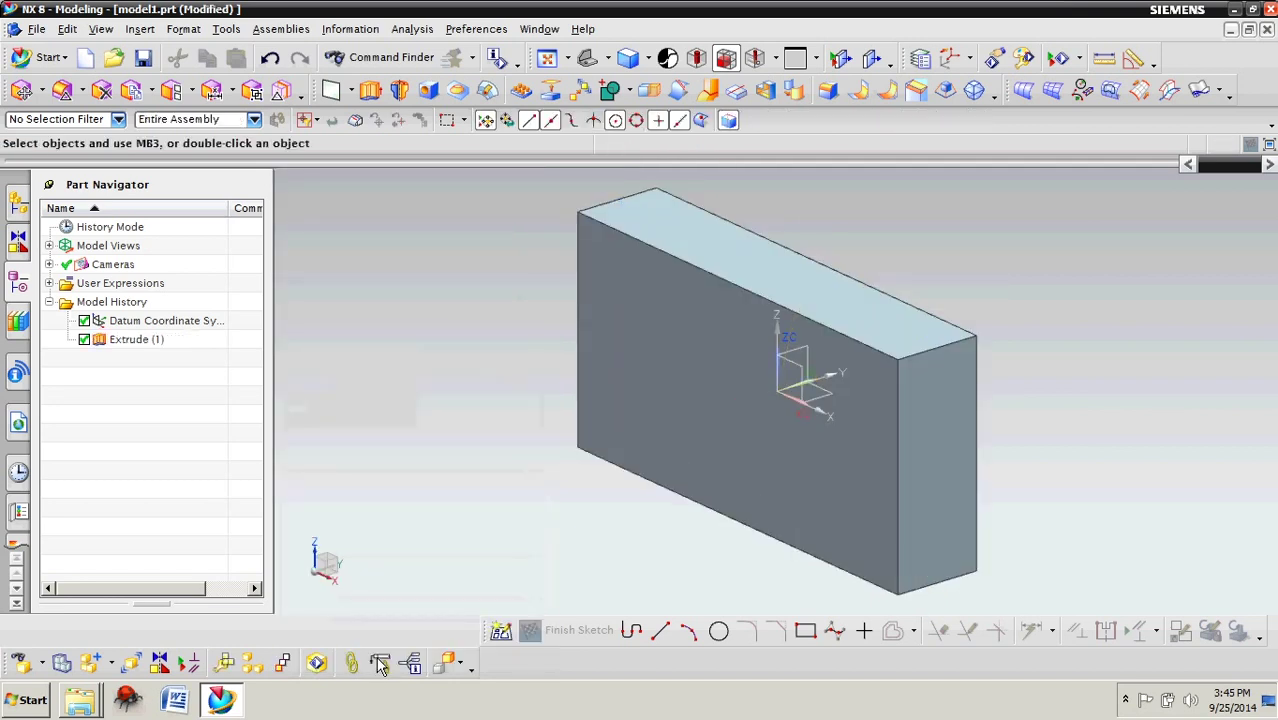
{"action": "mouse_move", "coordinate": [770, 517]}
{"action": "middle_mouse_down"}
{"action": "mouse_move", "coordinate": [756, 485]}
{"action": "mouse_move", "coordinate": [759, 417]}
{"action": "mouse_move", "coordinate": [779, 440]}
{"action": "mouse_move", "coordinate": [791, 395]}
{"action": "mouse_move", "coordinate": [765, 394]}
{"action": "mouse_move", "coordinate": [750, 436]}
{"action": "mouse_move", "coordinate": [760, 408]}
{"action": "mouse_move", "coordinate": [775, 409]}
{"action": "middle_mouse_up"}
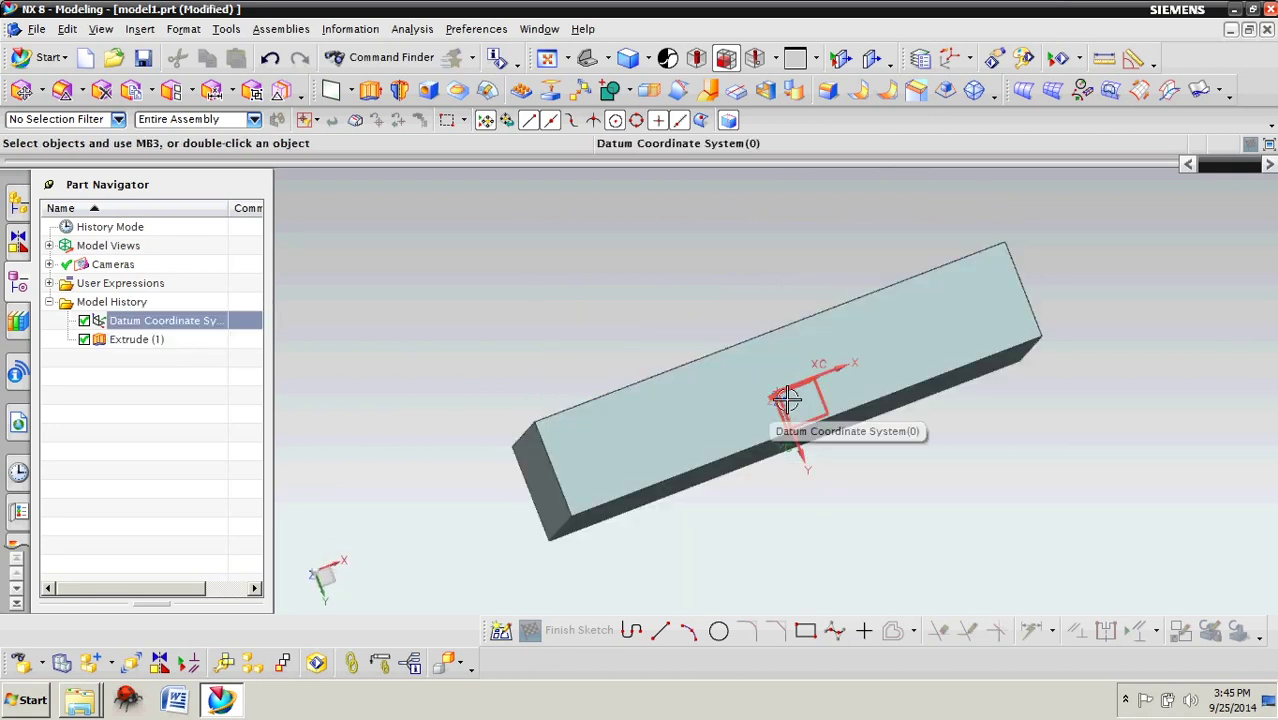
- Orbit the block to face its large side
{"action": "mouse_move", "coordinate": [736, 422]}
{"action": "middle_mouse_down"}
{"action": "mouse_move", "coordinate": [679, 291]}
{"action": "mouse_move", "coordinate": [685, 271]}
{"action": "mouse_move", "coordinate": [697, 288]}
{"action": "middle_mouse_up"}
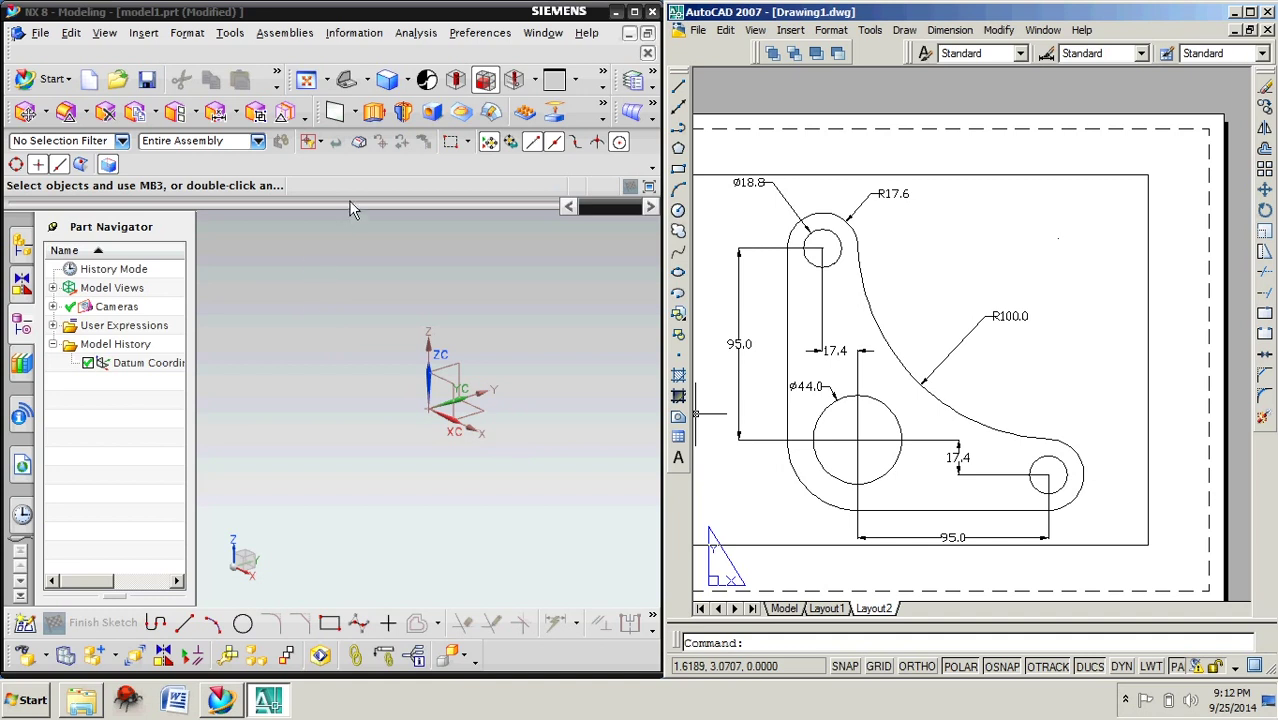
- Launch a new Extrude and open Sketch (1) on the chosen datum plane
{"action": "left_click", "coordinate": [375, 115]}
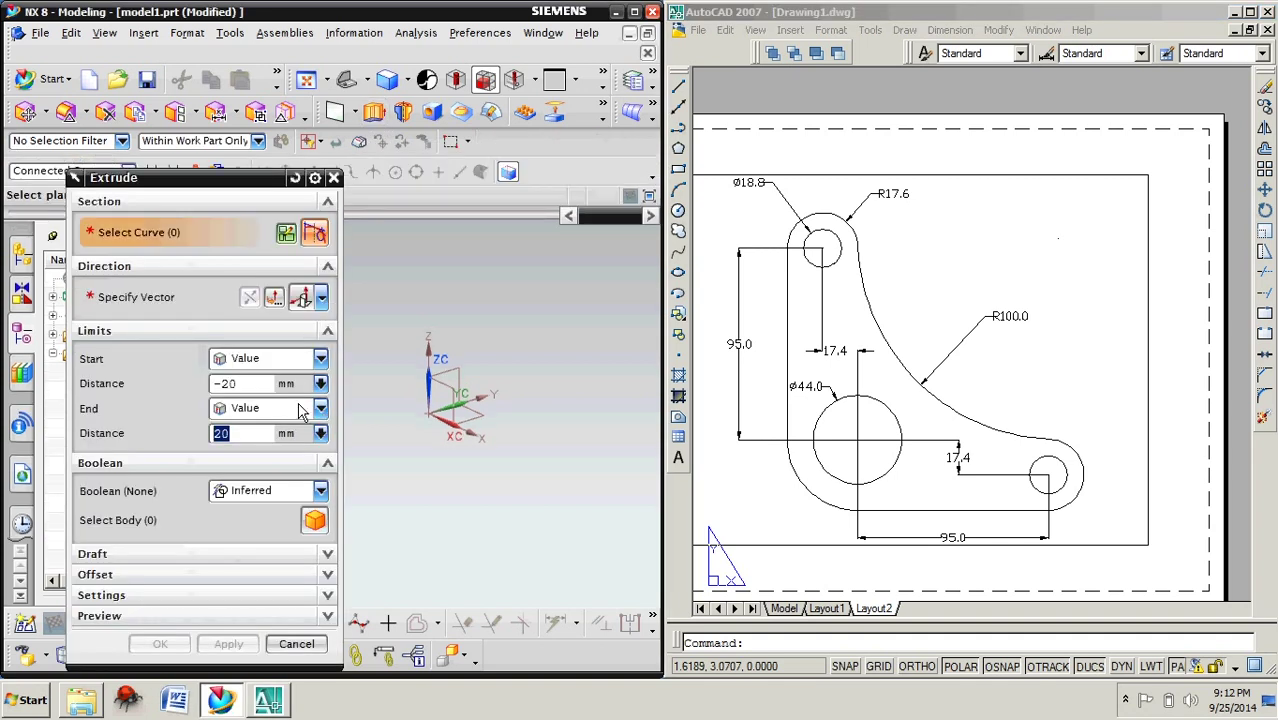
{"action": "left_click", "coordinate": [286, 233]}
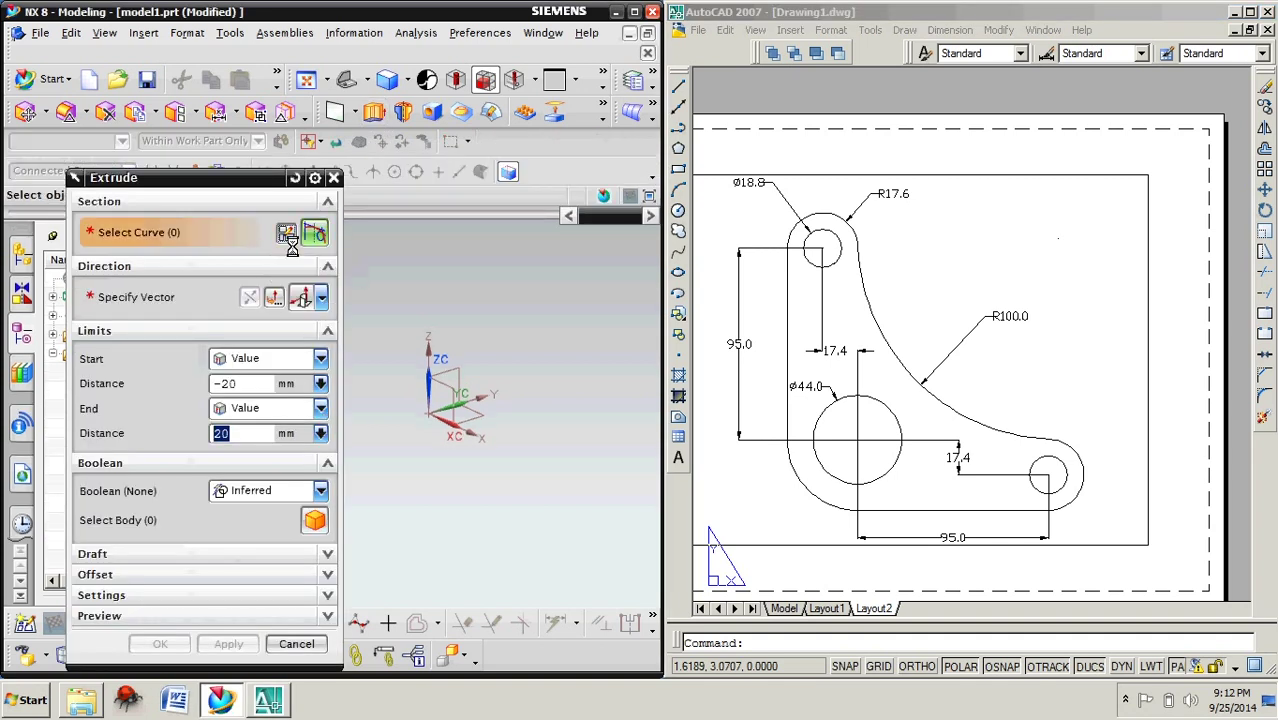
{"action": "left_click", "coordinate": [455, 425]}
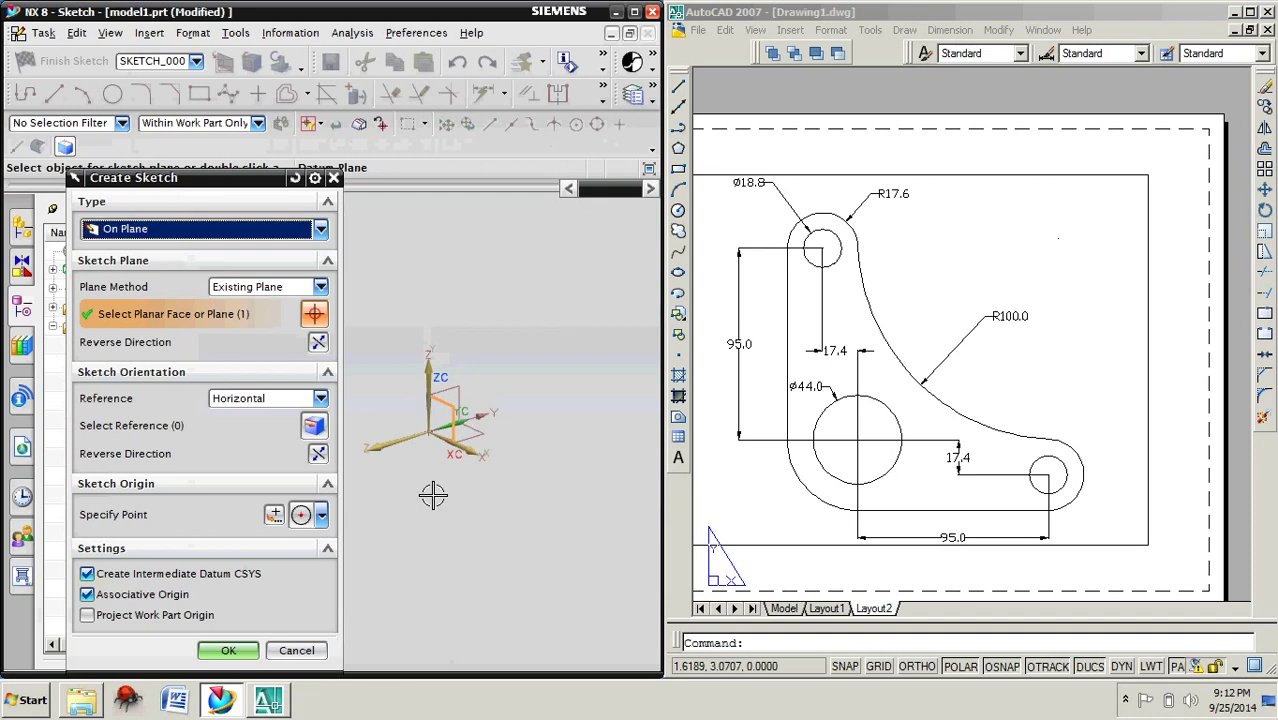
{"action": "left_click", "coordinate": [229, 651]}
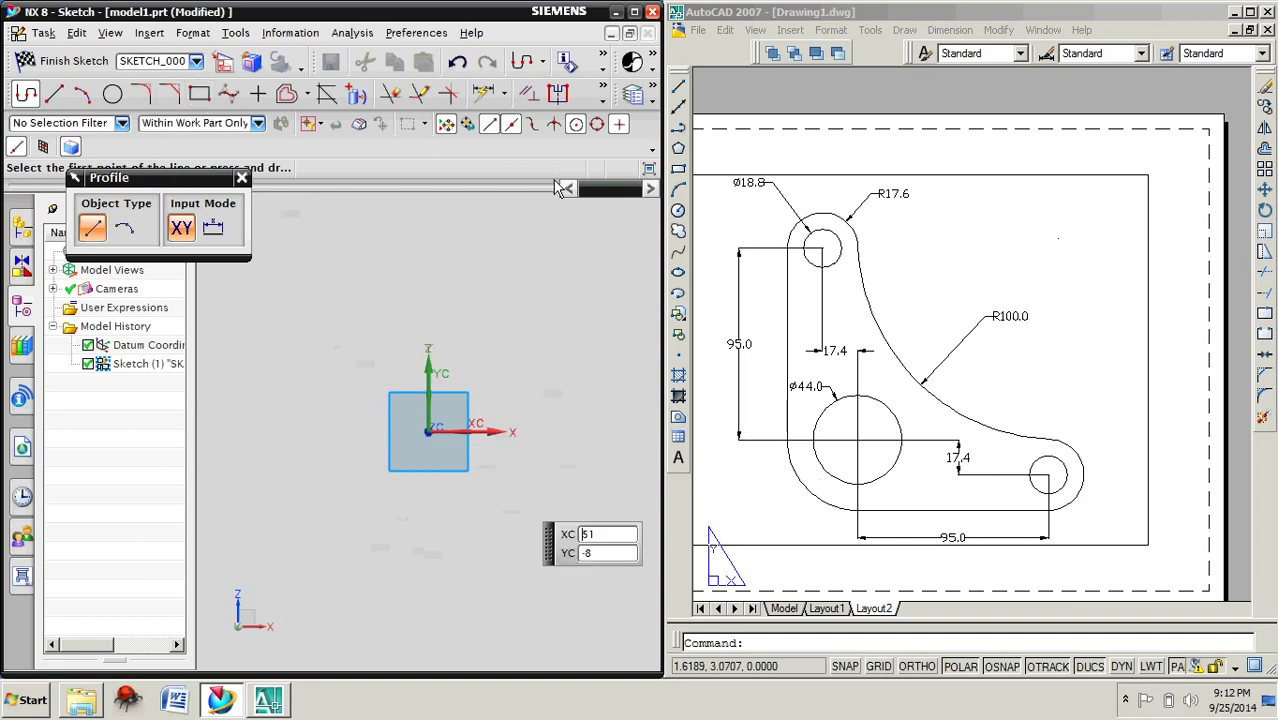
- Draw a circle centred on the sketch origin
{"action": "left_click", "coordinate": [112, 94]}
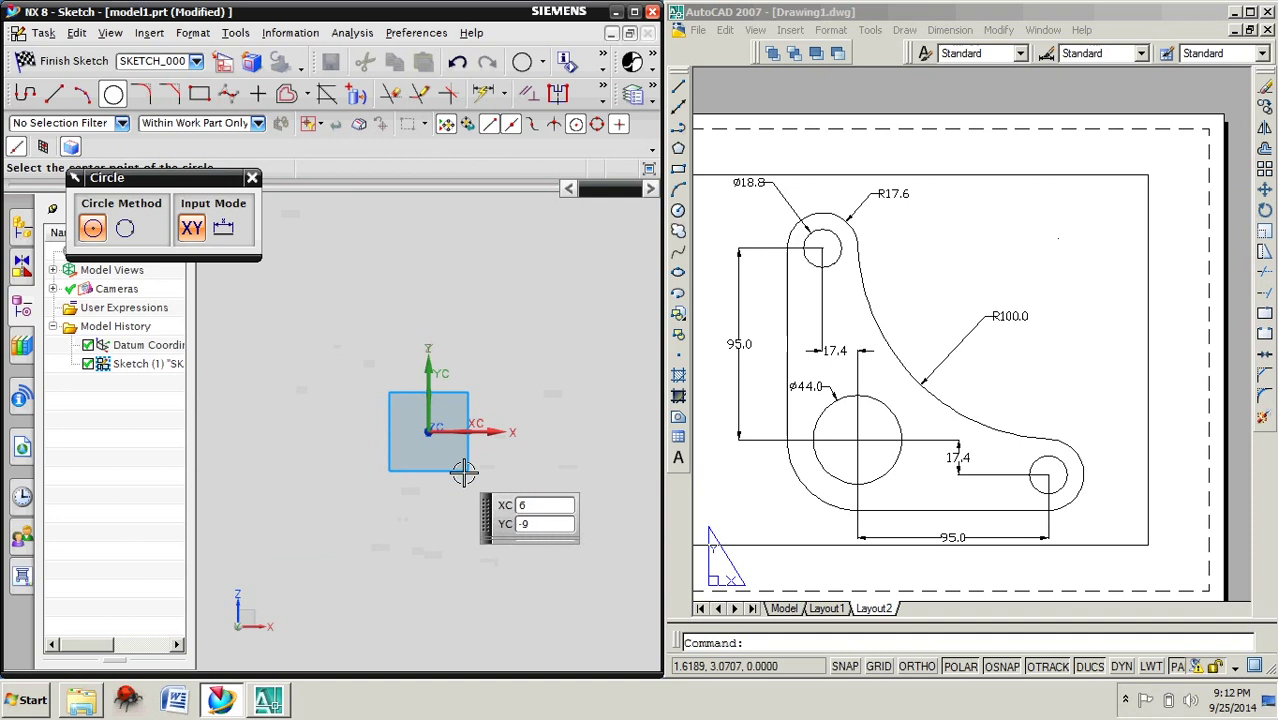
{"action": "left_click", "coordinate": [432, 436]}
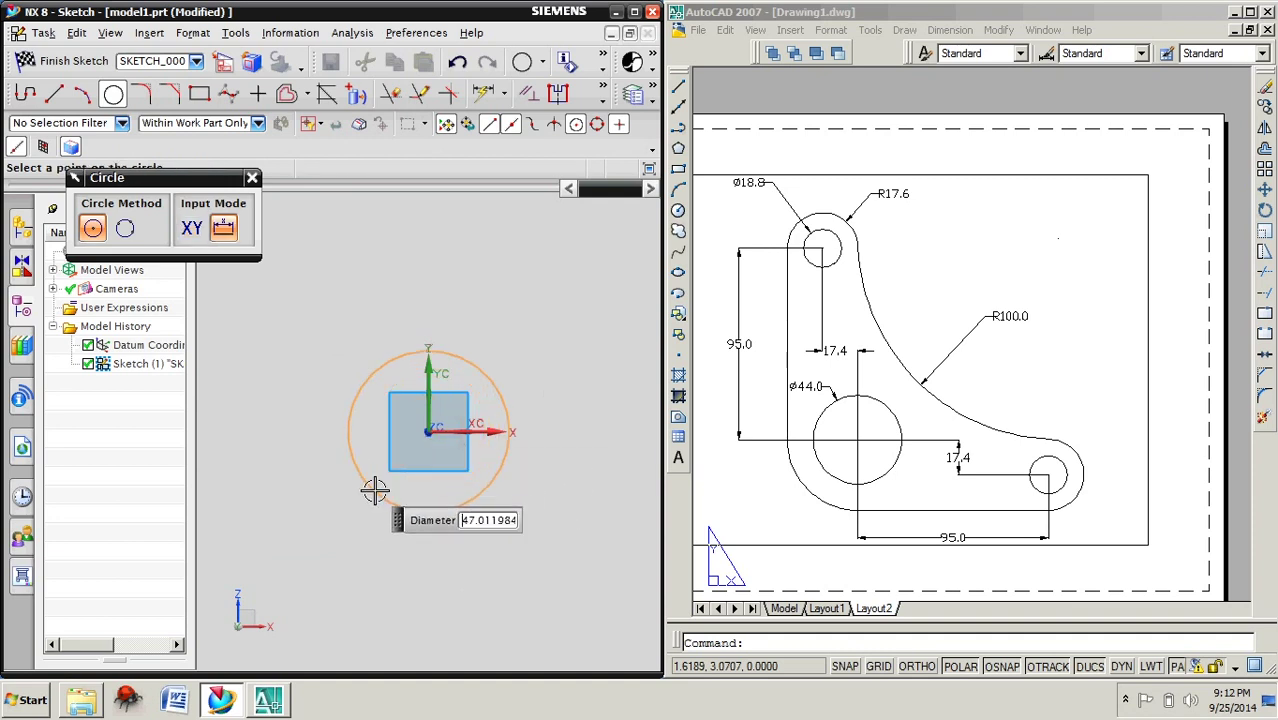
{"action": "left_click", "coordinate": [375, 498]}
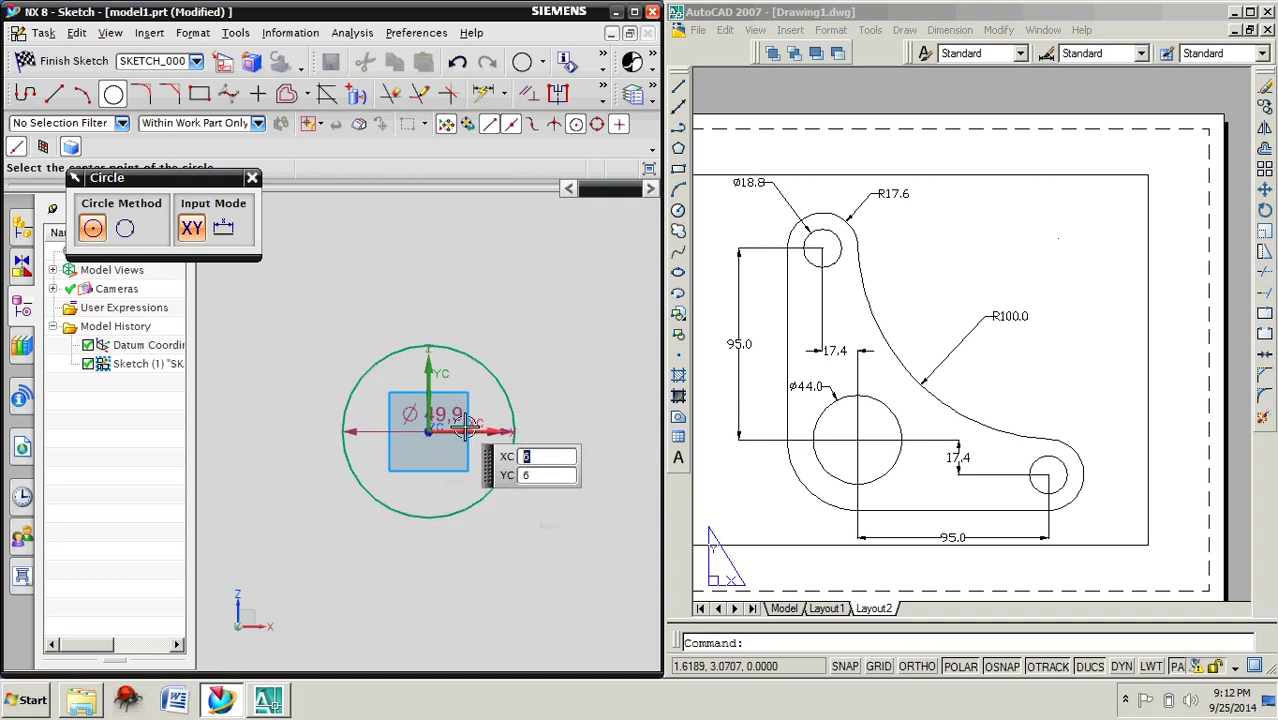
{"action": "left_click", "coordinate": [429, 430]}
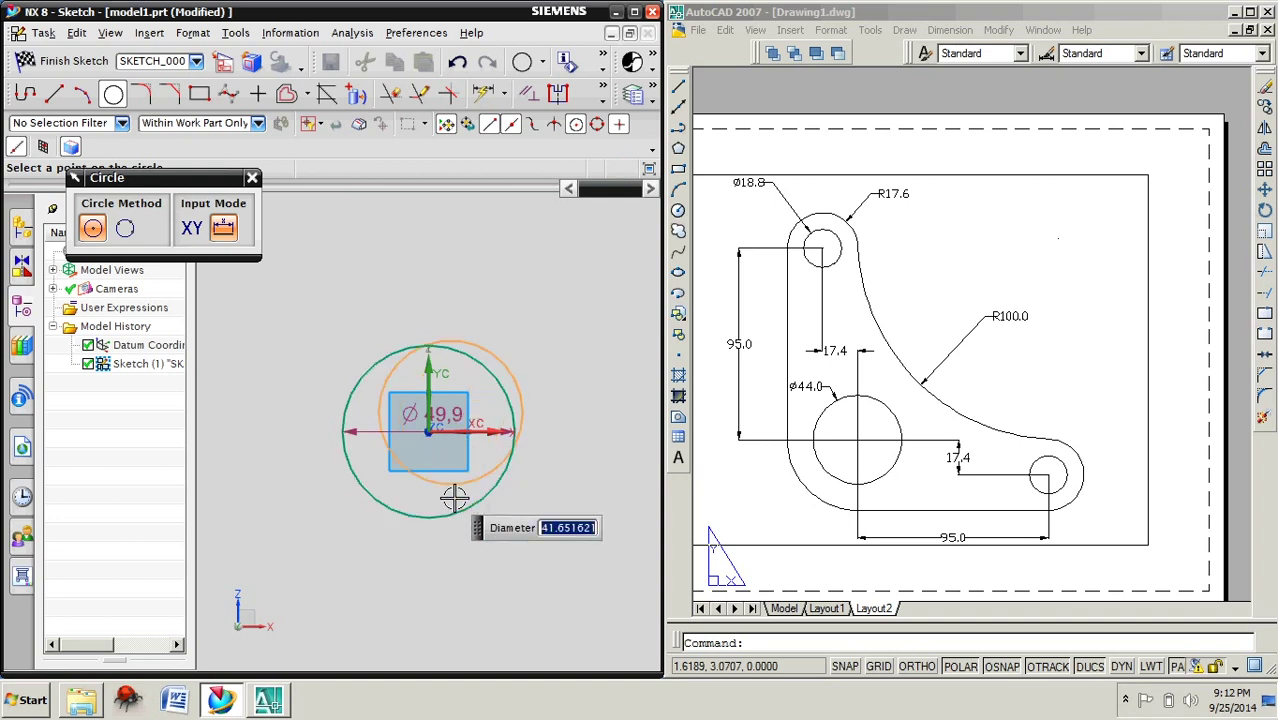
{"action": "key", "text": "Escape"}
{"action": "key", "text": "Escape"}
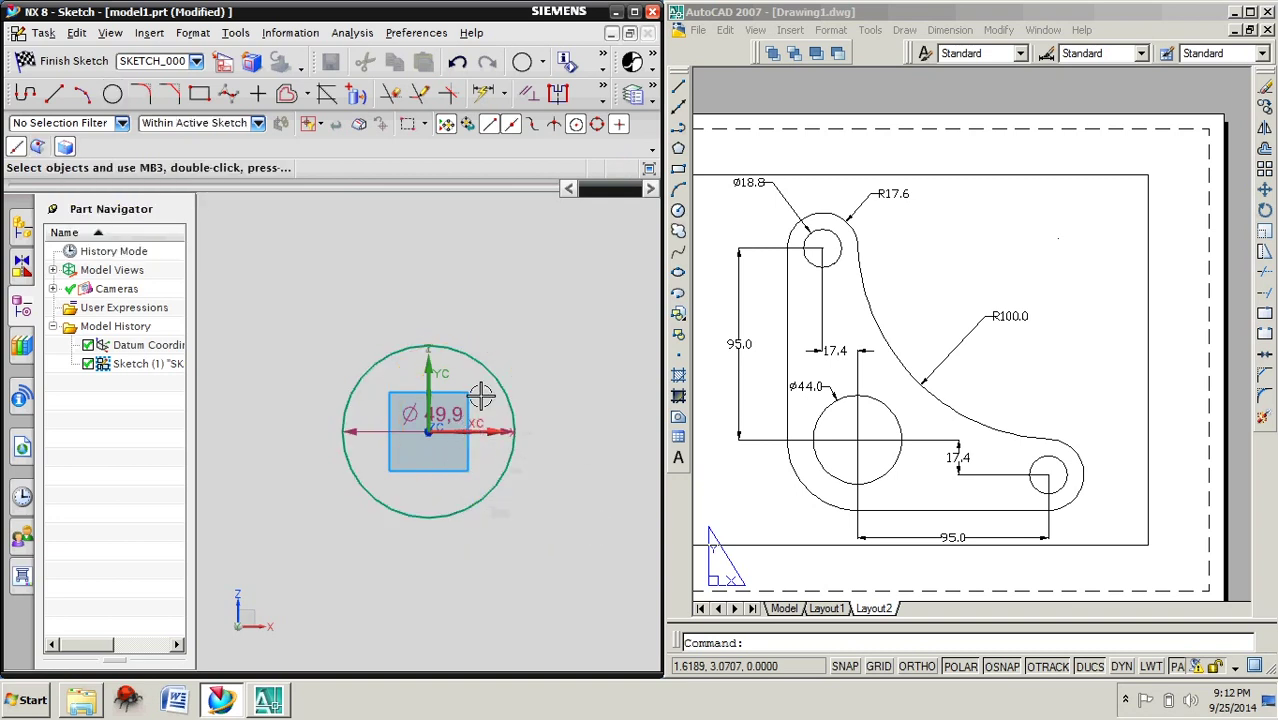
- Set the circle's diameter to 70 mm and move its label above the circle
{"action": "double_click", "coordinate": [472, 412]}
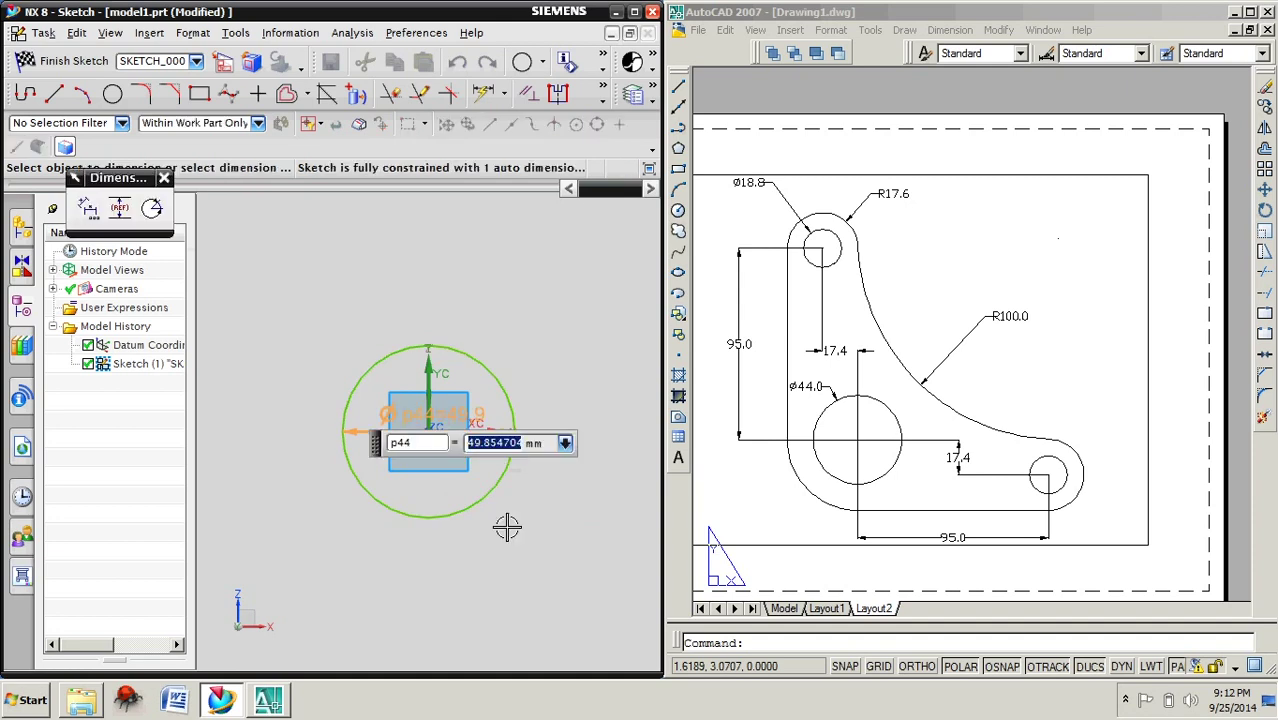
{"action": "type", "text": "35"}
{"action": "key", "text": "Return"}
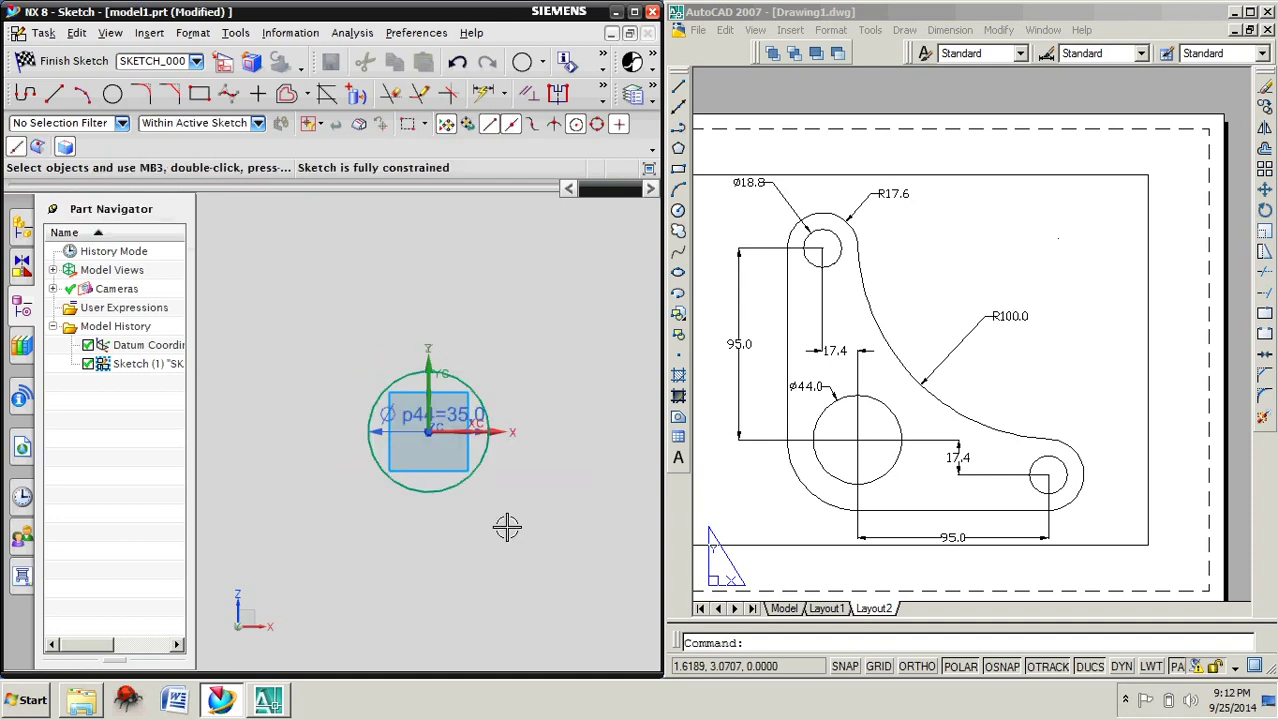
{"action": "double_click", "coordinate": [470, 415]}
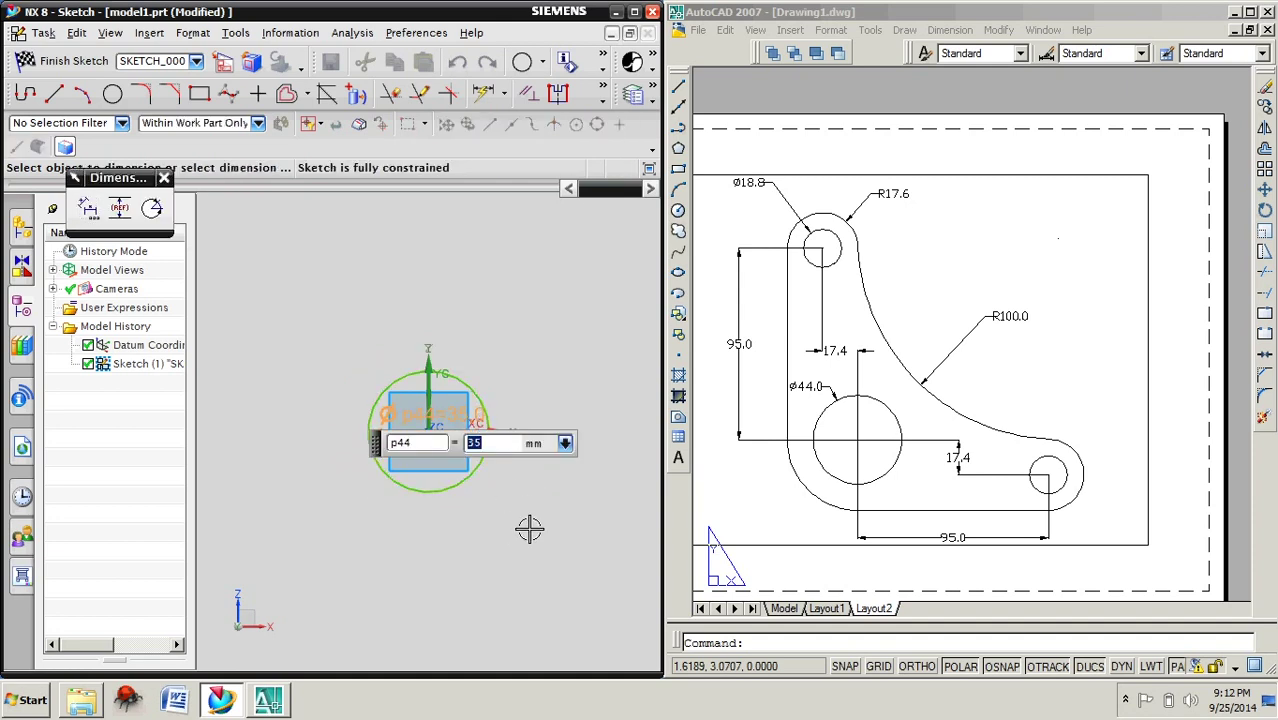
{"action": "type", "text": "70"}
{"action": "key", "text": "Return"}
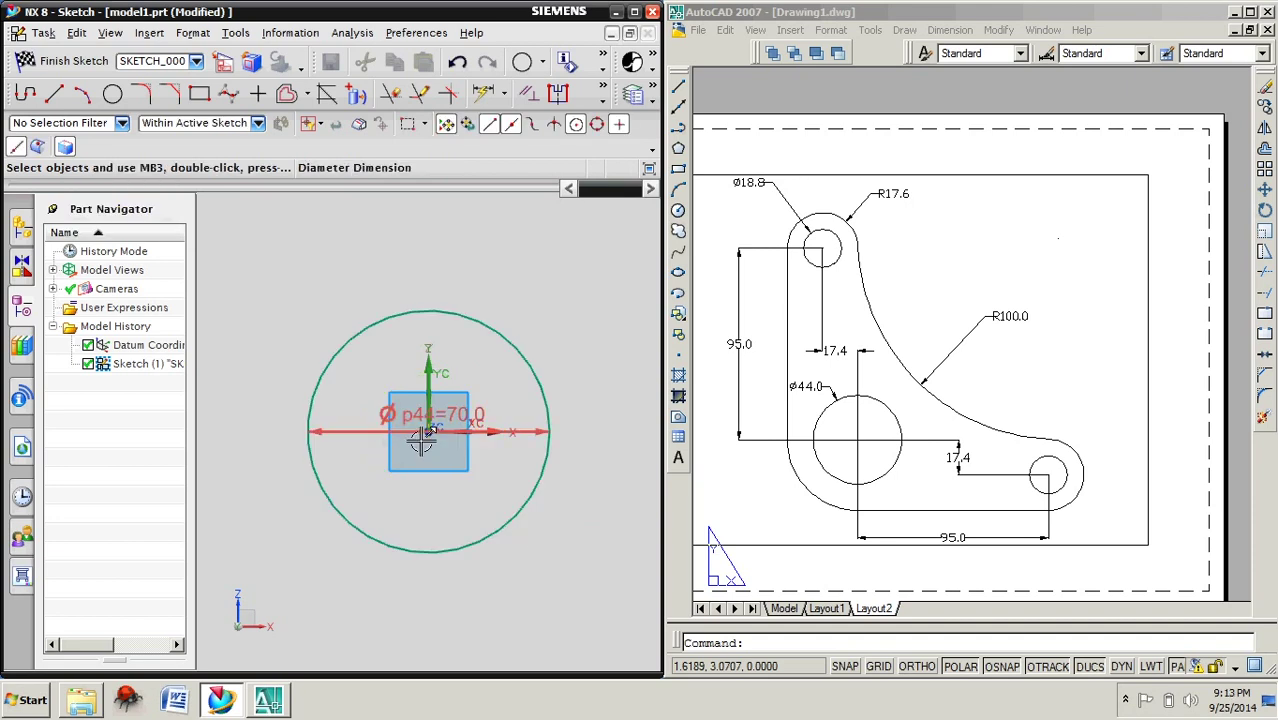
{"action": "scroll", "coordinate": [441, 428], "scroll_direction": "down", "scroll_amount": 3}
{"action": "left_click_drag", "start_coordinate": [441, 420], "coordinate": [430, 257]}
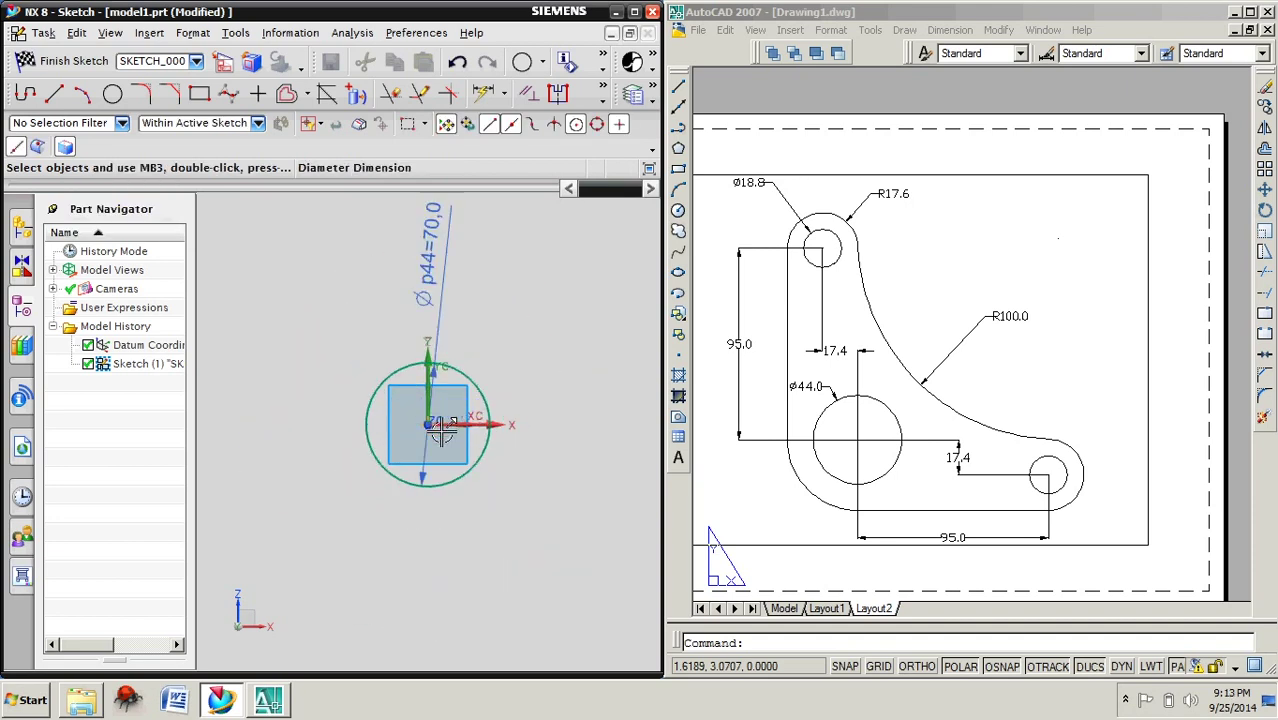
- Draw a small circle above the large circle and edit its diameter
{"action": "left_click", "coordinate": [112, 93]}
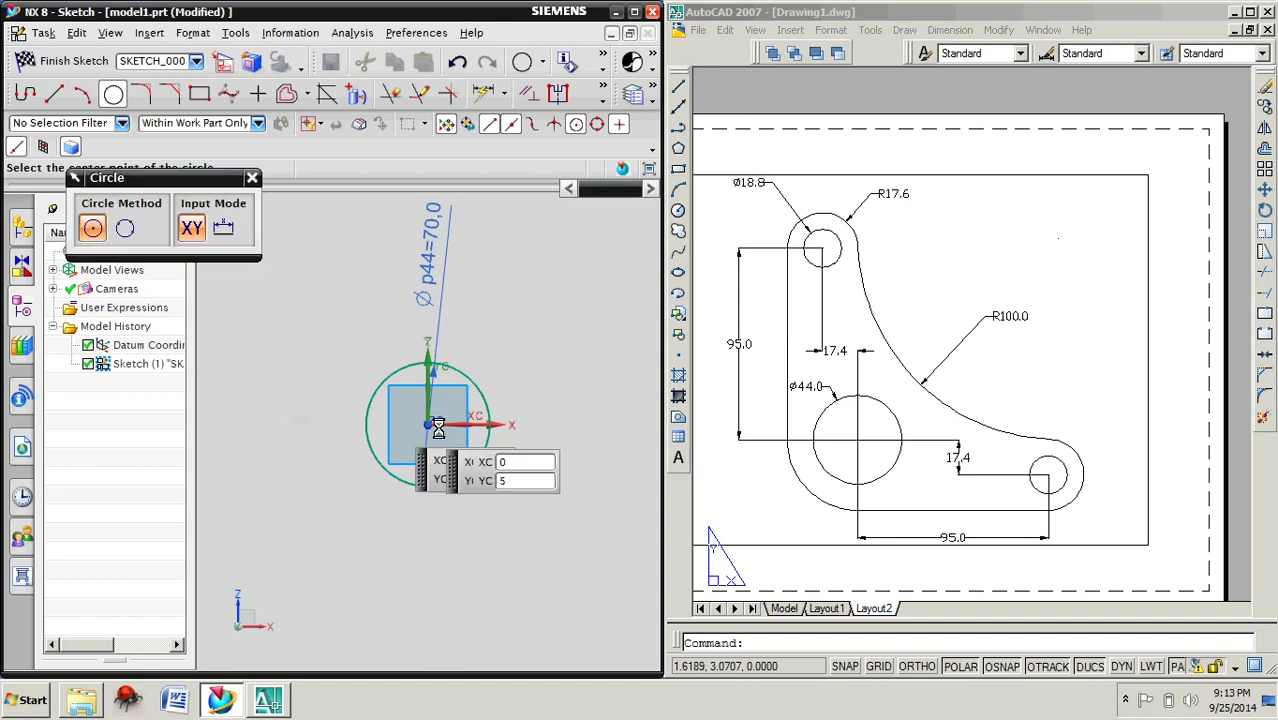
{"action": "left_click", "coordinate": [390, 221]}
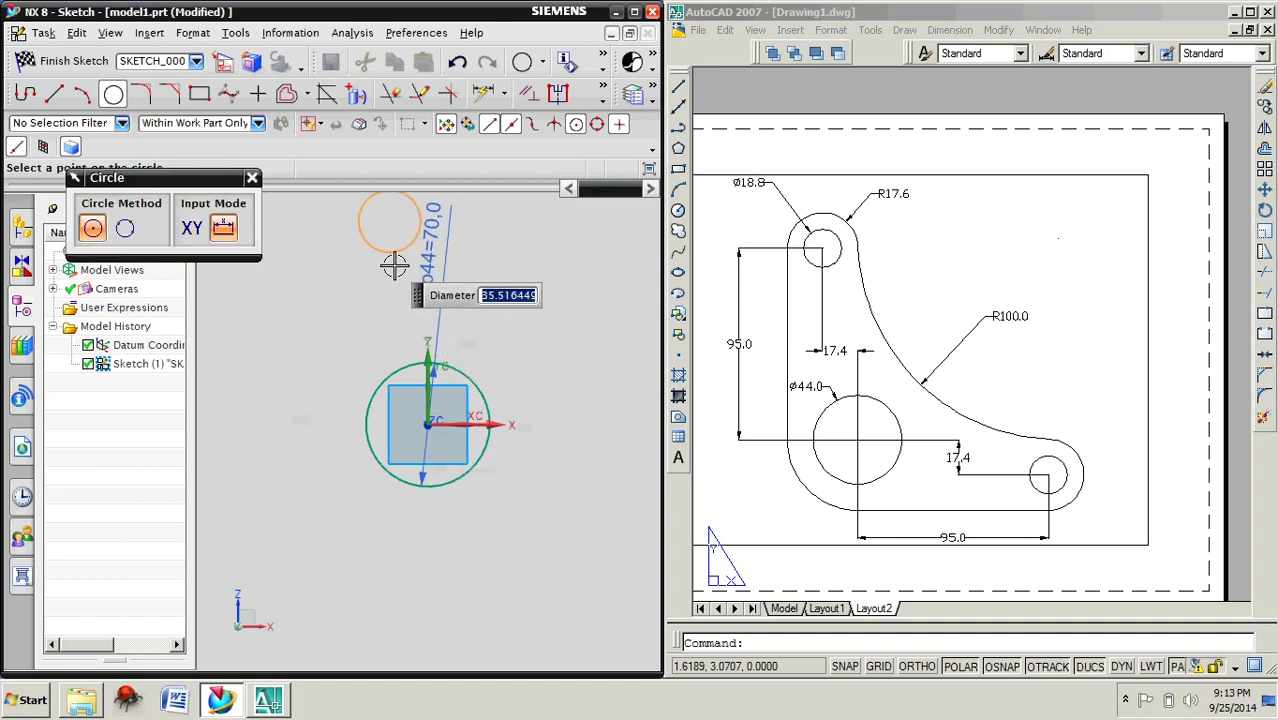
{"action": "left_click", "coordinate": [394, 265]}
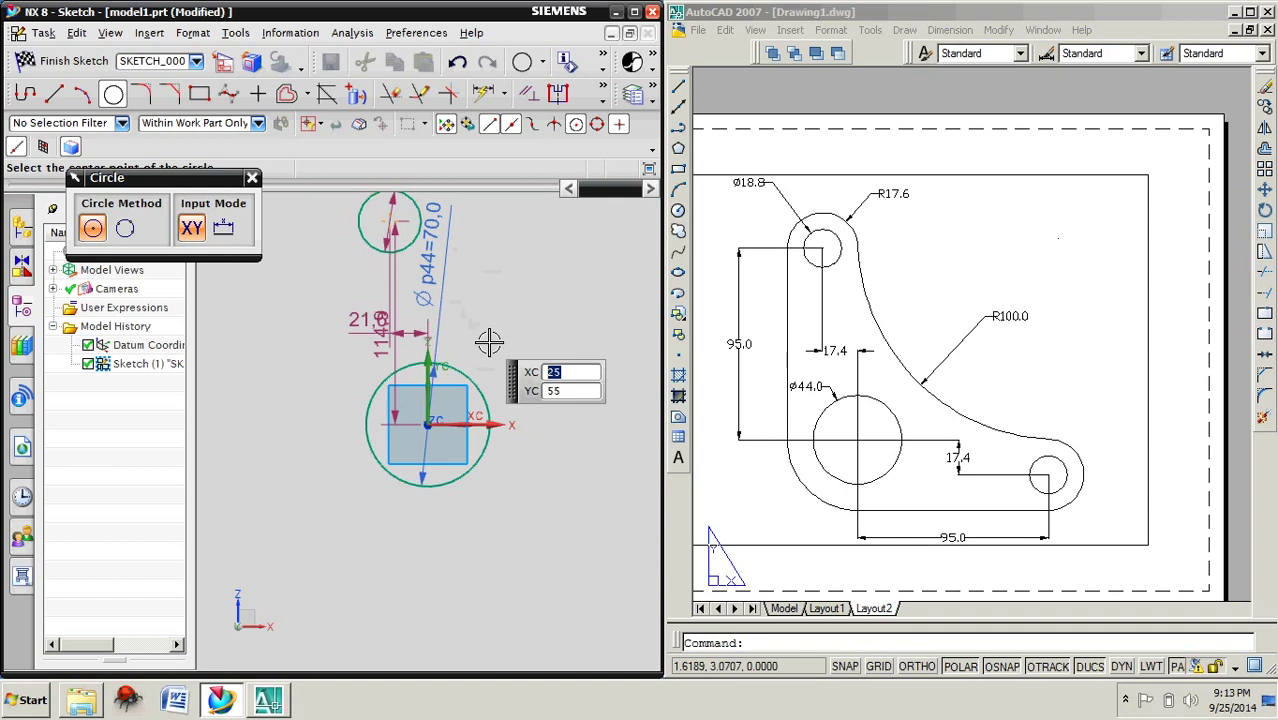
{"action": "middle_click_drag", "start_coordinate": [490, 340], "coordinate": [448, 434], "text": "shift"}
{"action": "left_click", "coordinate": [365, 224]}
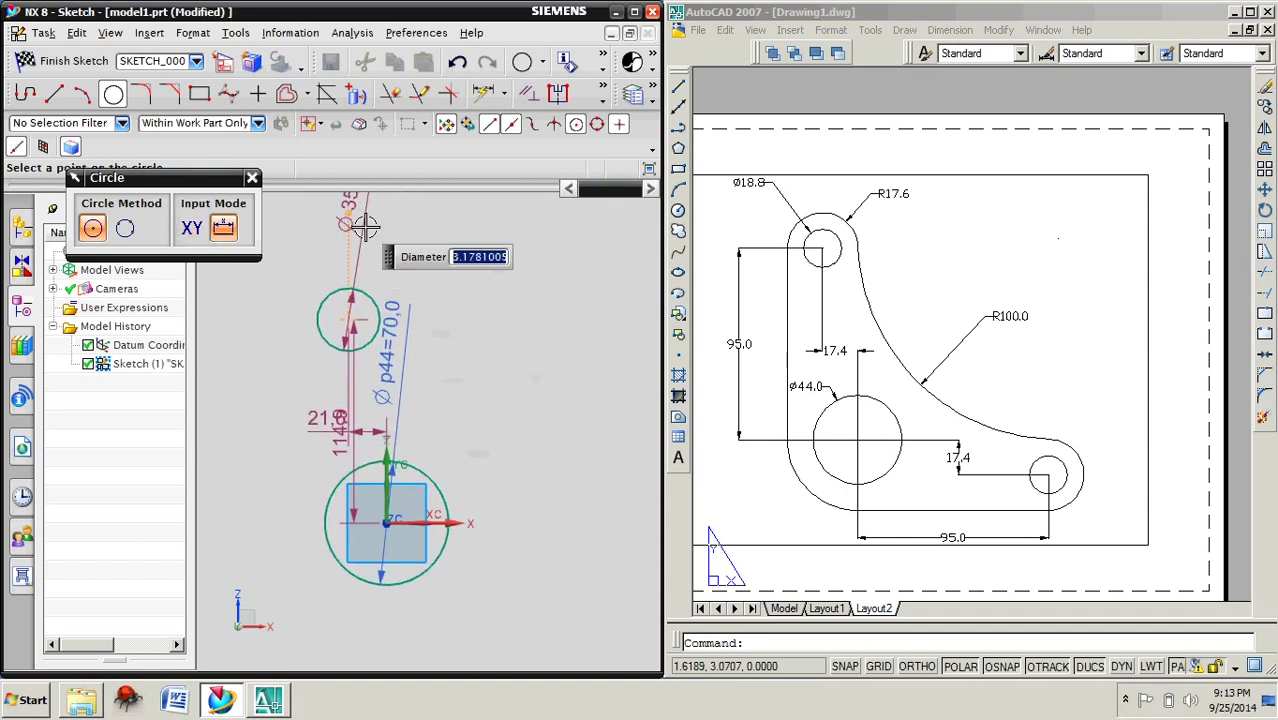
{"action": "key", "text": "Escape"}
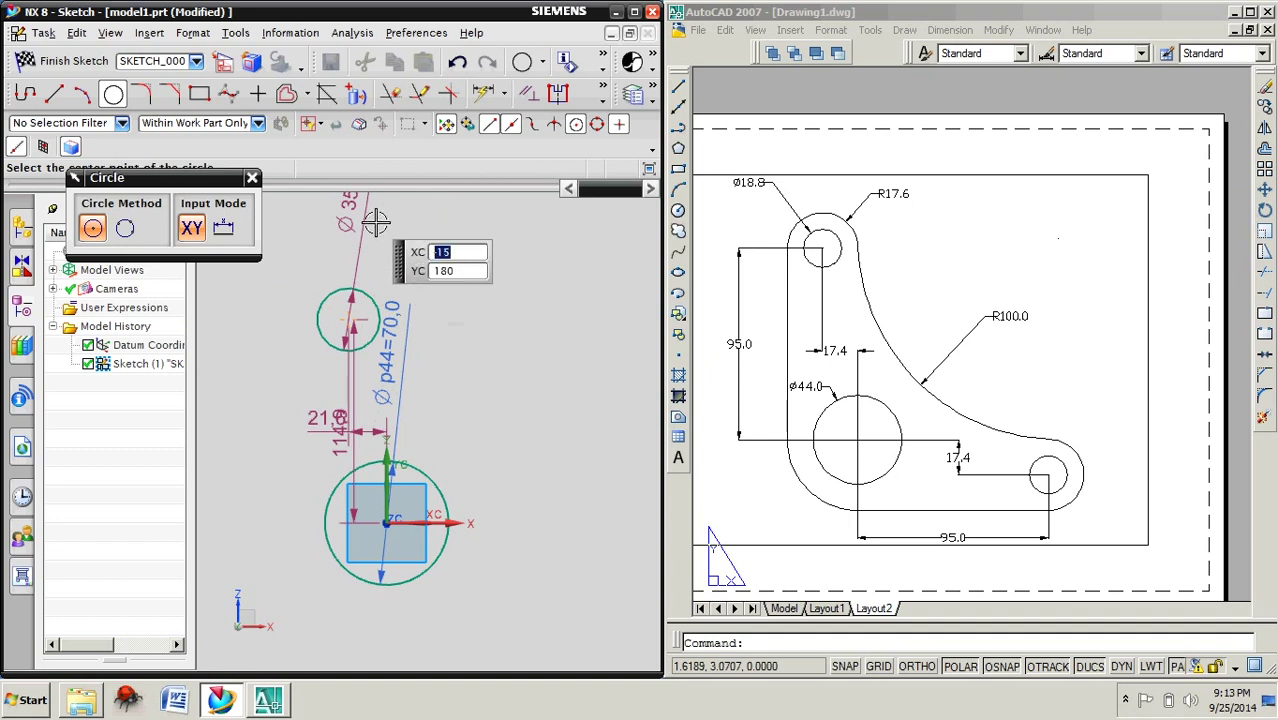
{"action": "key", "text": "Escape"}
{"action": "double_click", "coordinate": [362, 212]}
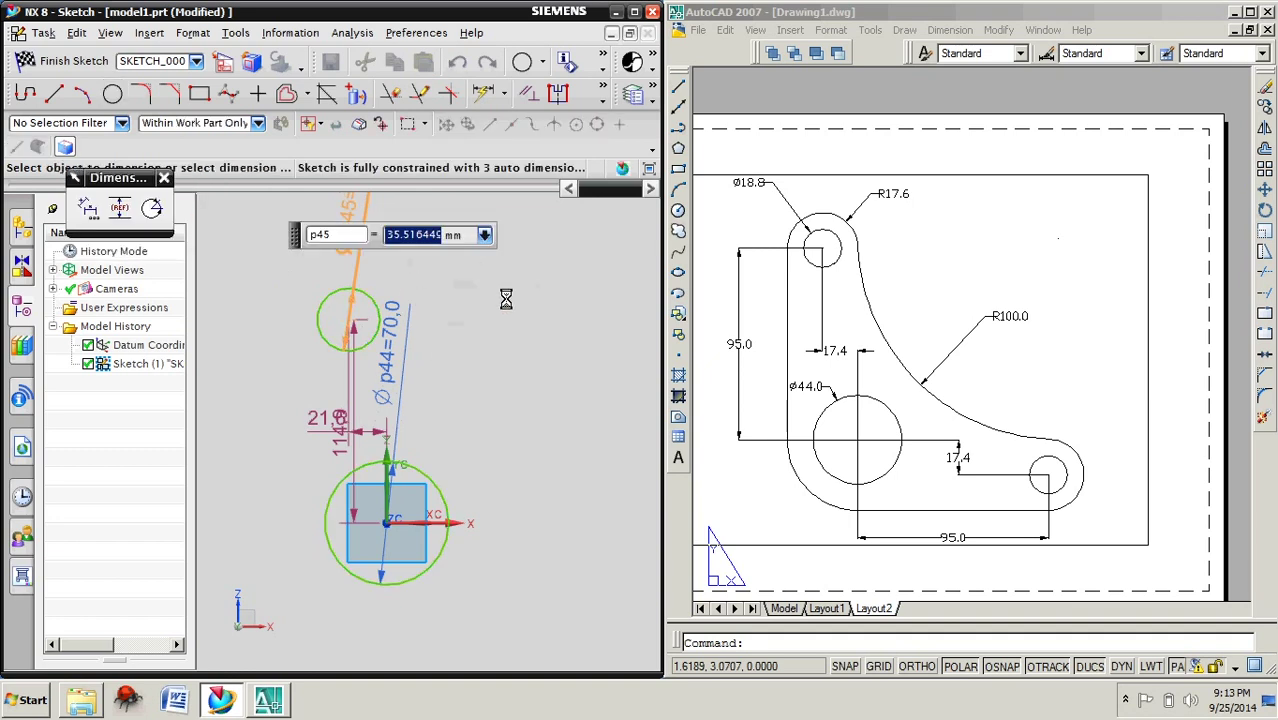
{"action": "type", "text": "17.6*2"}
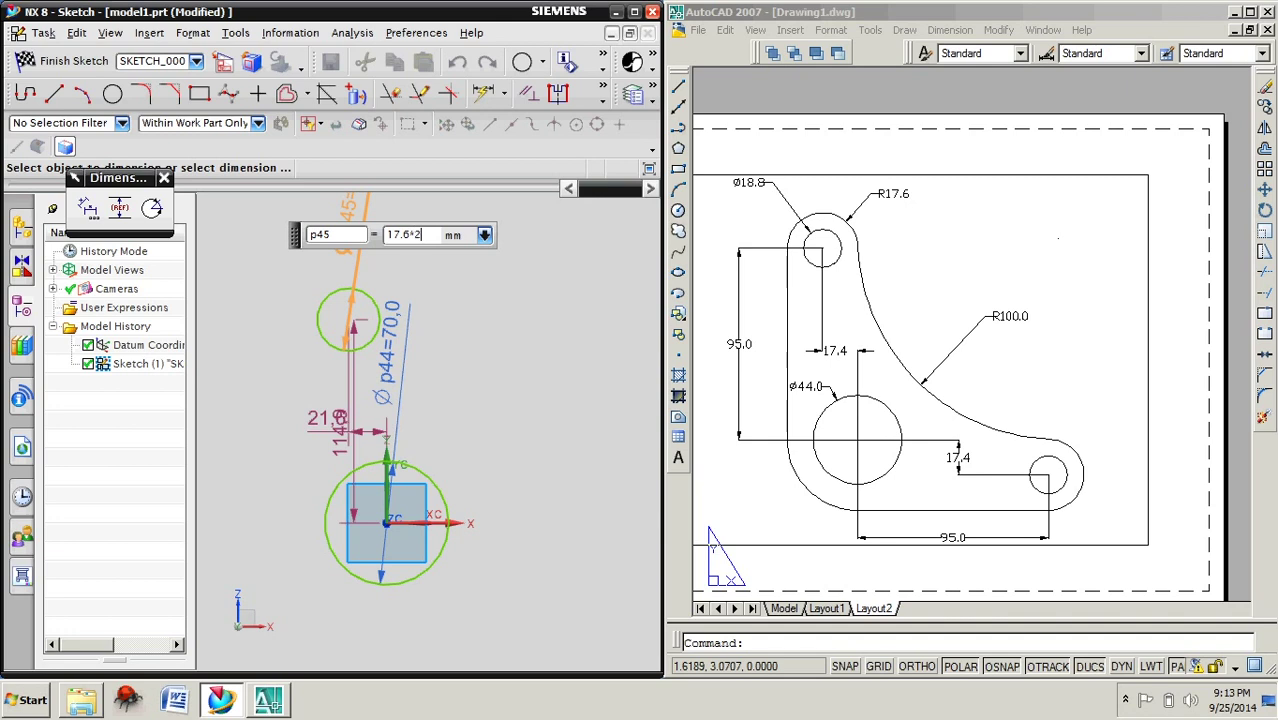
{"action": "key", "text": "Return"}
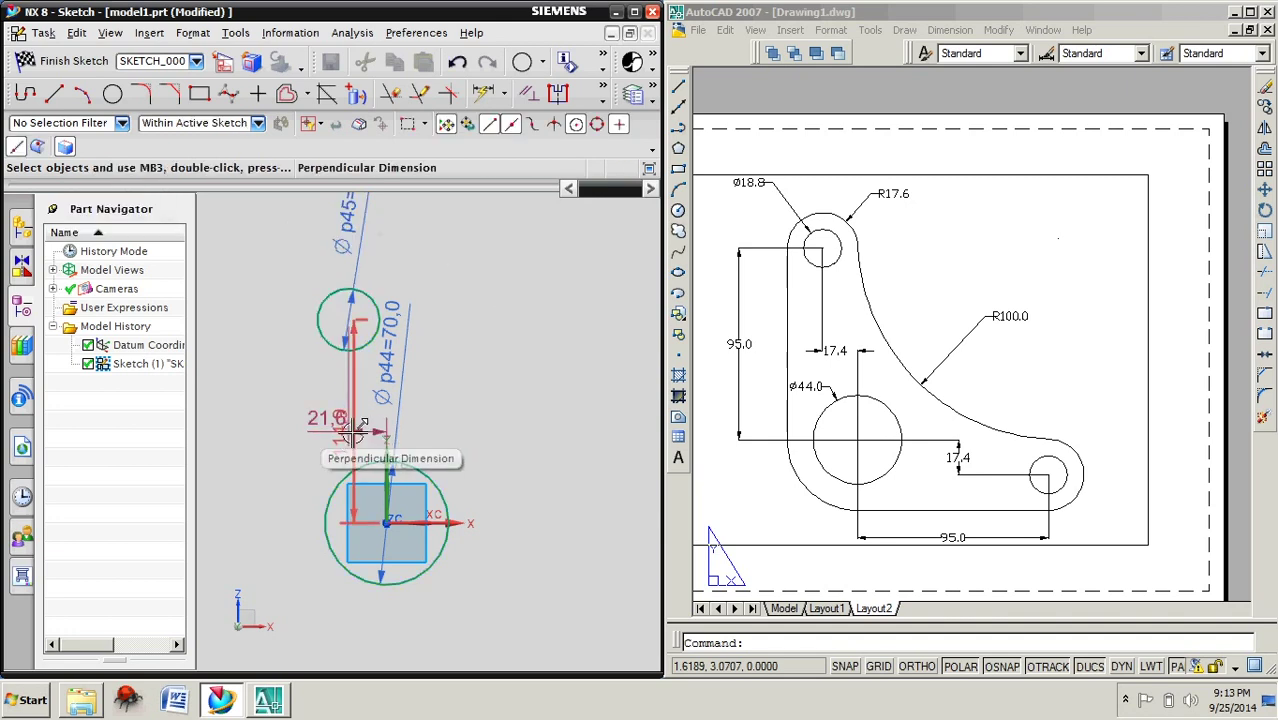
- Position the small circle 95 above and 17.4 sideways from the origin circle's centre
{"action": "mouse_move", "coordinate": [370, 440]}
{"action": "left_mouse_down"}
{"action": "mouse_move", "coordinate": [293, 436]}
{"action": "mouse_move", "coordinate": [389, 577]}
{"action": "mouse_move", "coordinate": [370, 414]}
{"action": "left_mouse_up"}
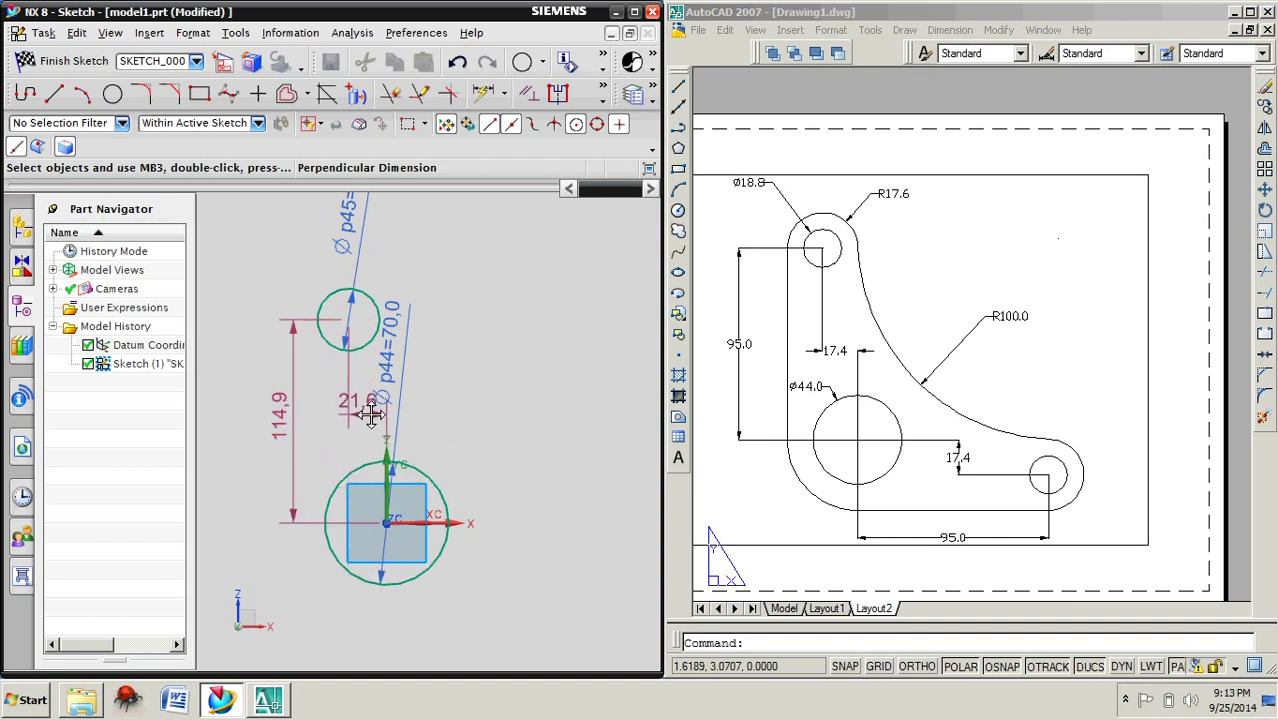
{"action": "double_click", "coordinate": [286, 436]}
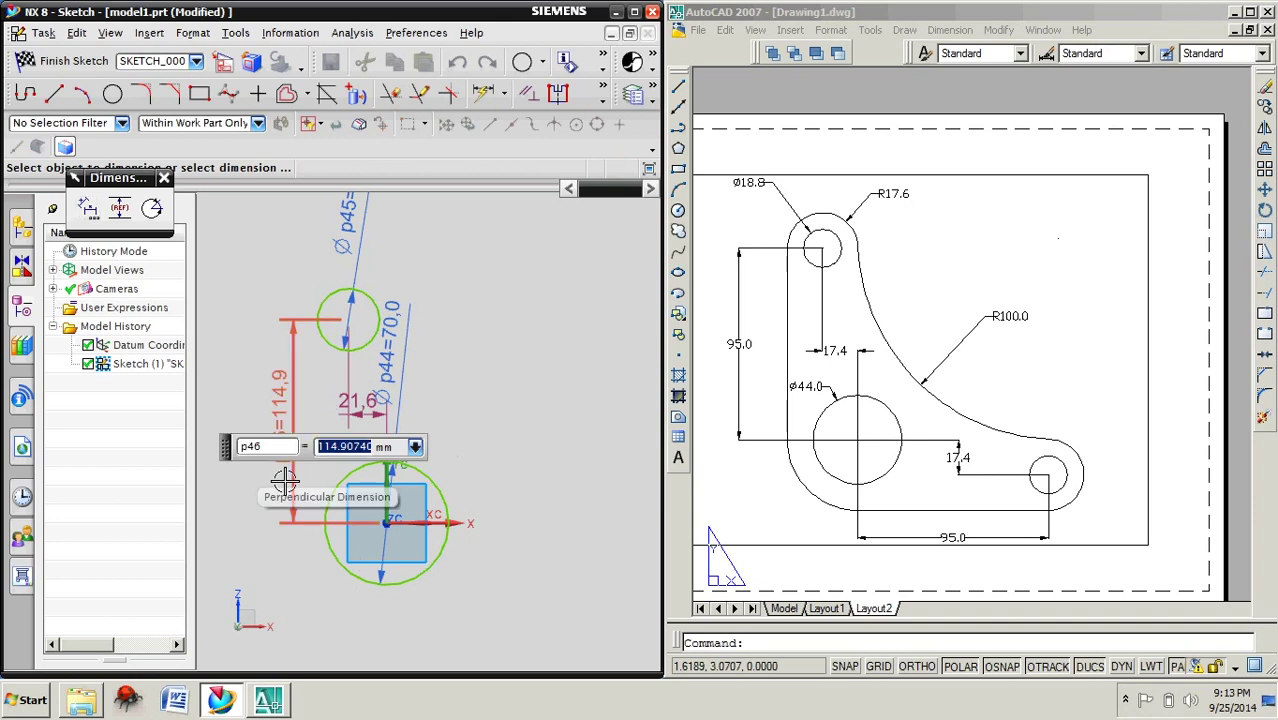
{"action": "type", "text": "95"}
{"action": "key", "text": "Return"}
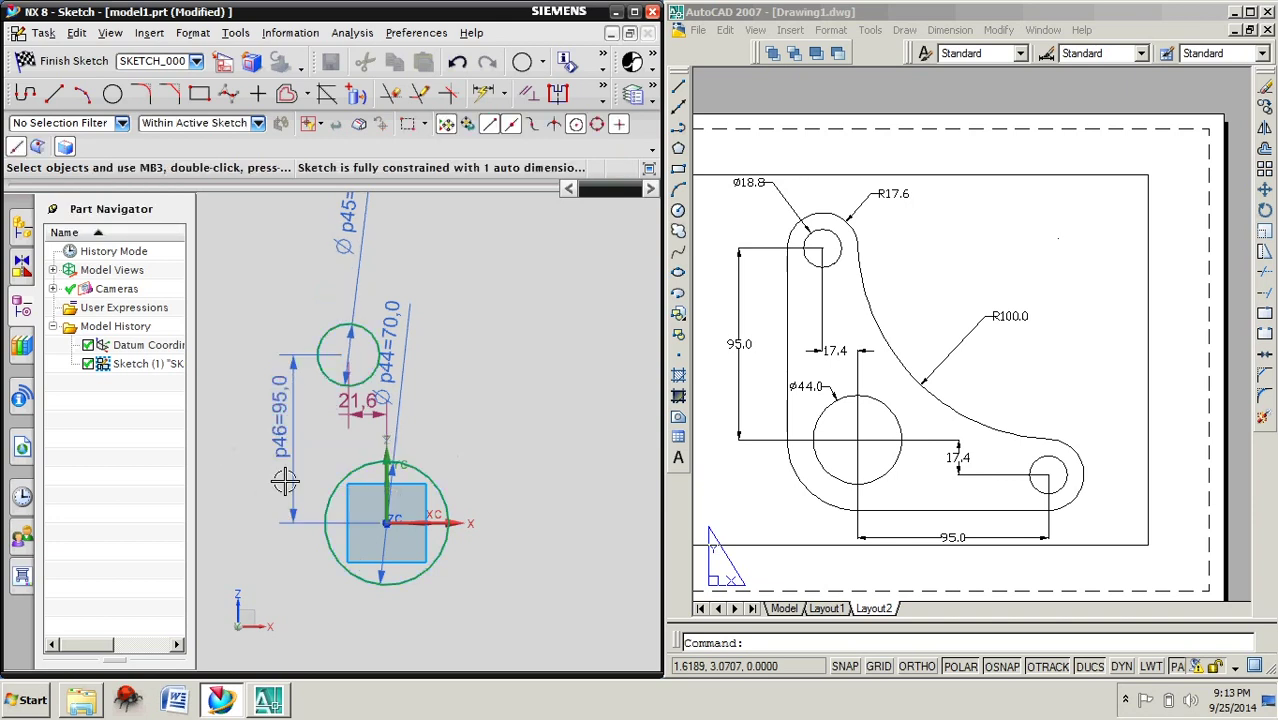
{"action": "double_click", "coordinate": [390, 440]}
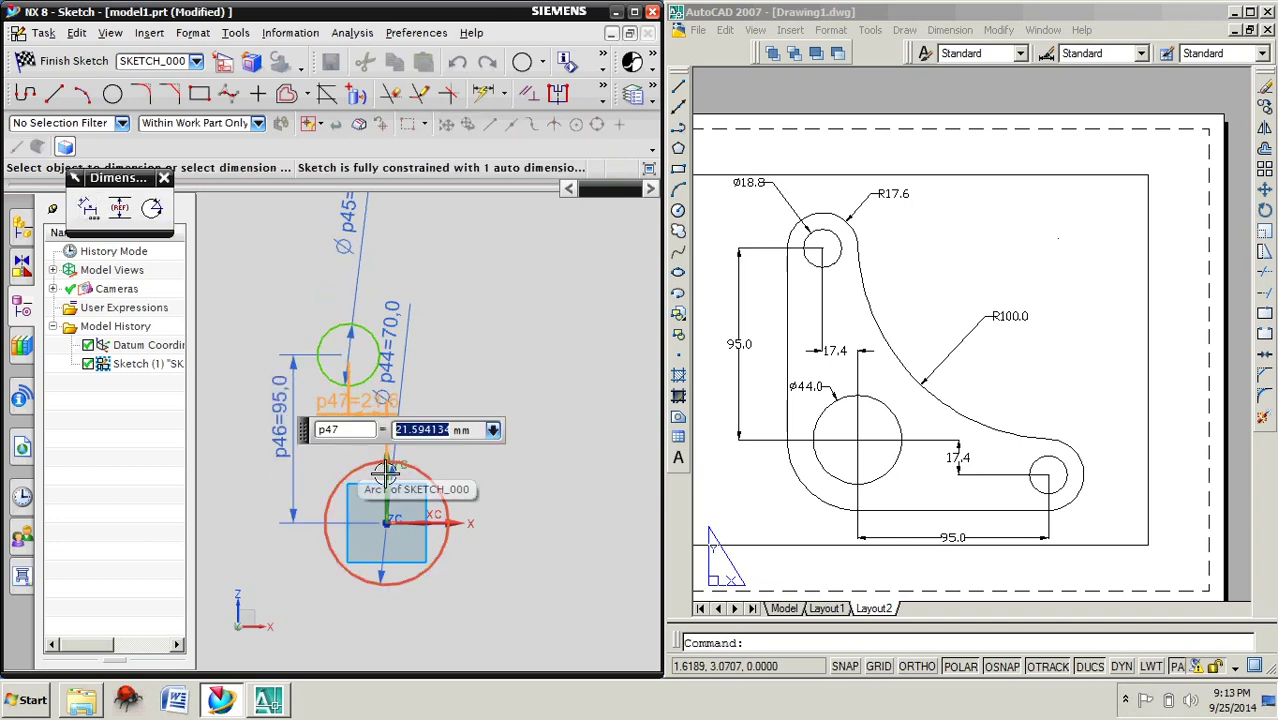
{"action": "type", "text": "17.4"}
{"action": "key", "text": "Return"}
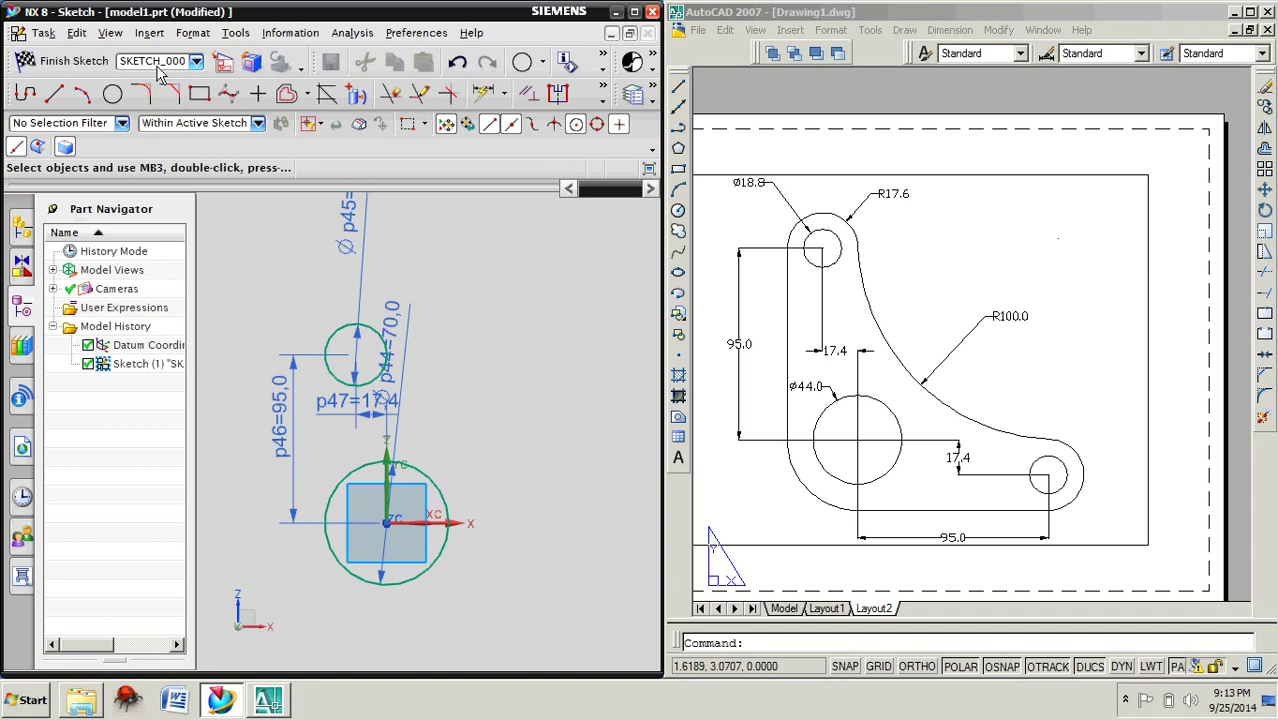
- Draw a third circle at the lower right of the sketch
{"action": "left_click", "coordinate": [113, 94]}
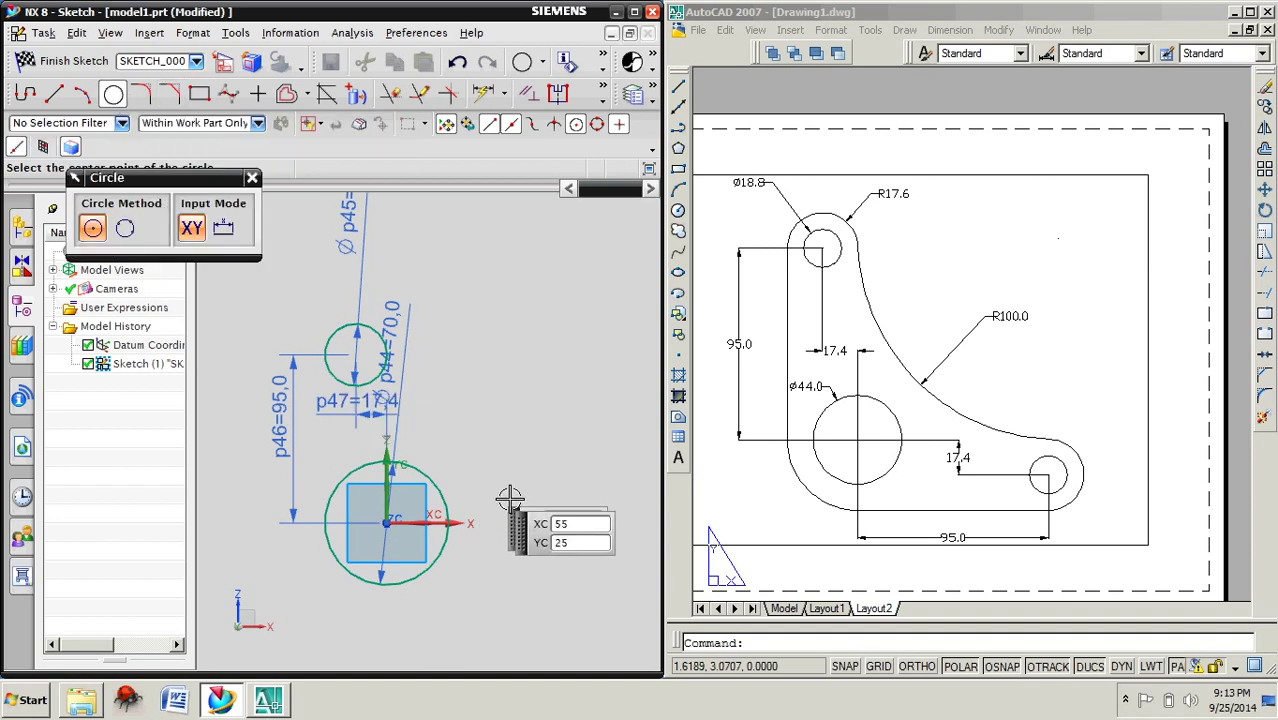
{"action": "left_click", "coordinate": [620, 562]}
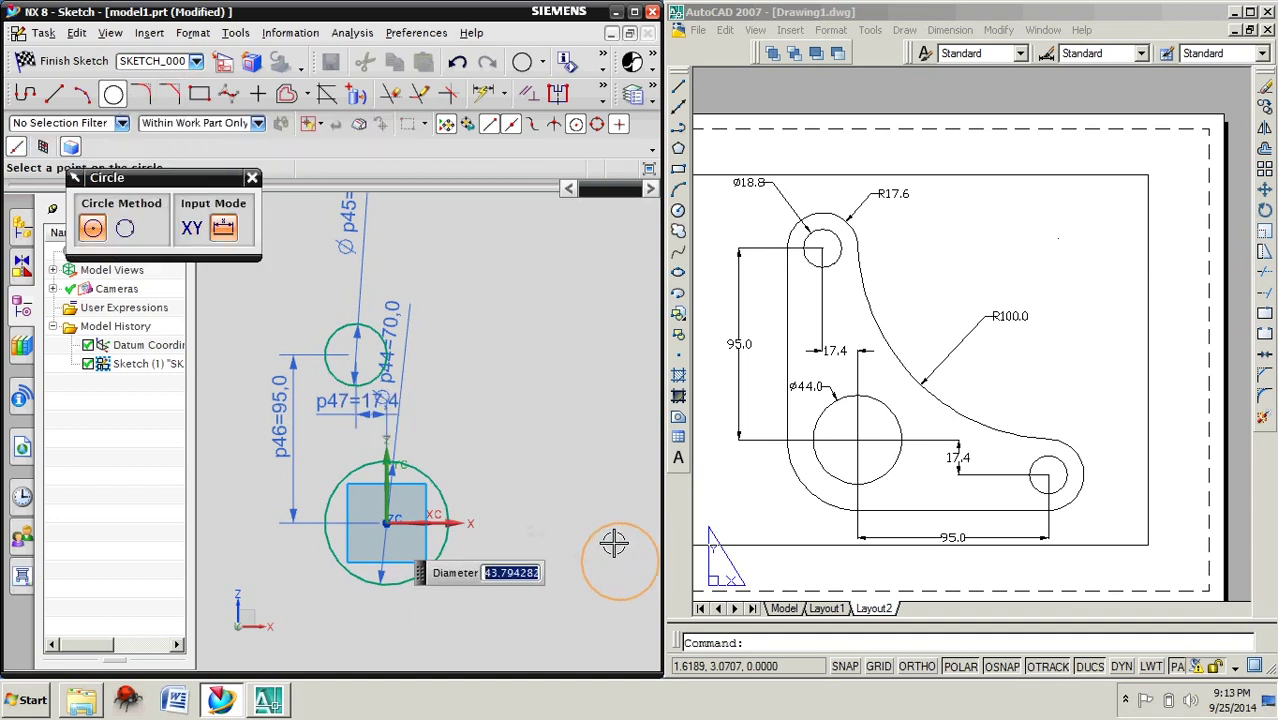
{"action": "left_click", "coordinate": [592, 586]}
{"action": "key", "text": "Escape"}
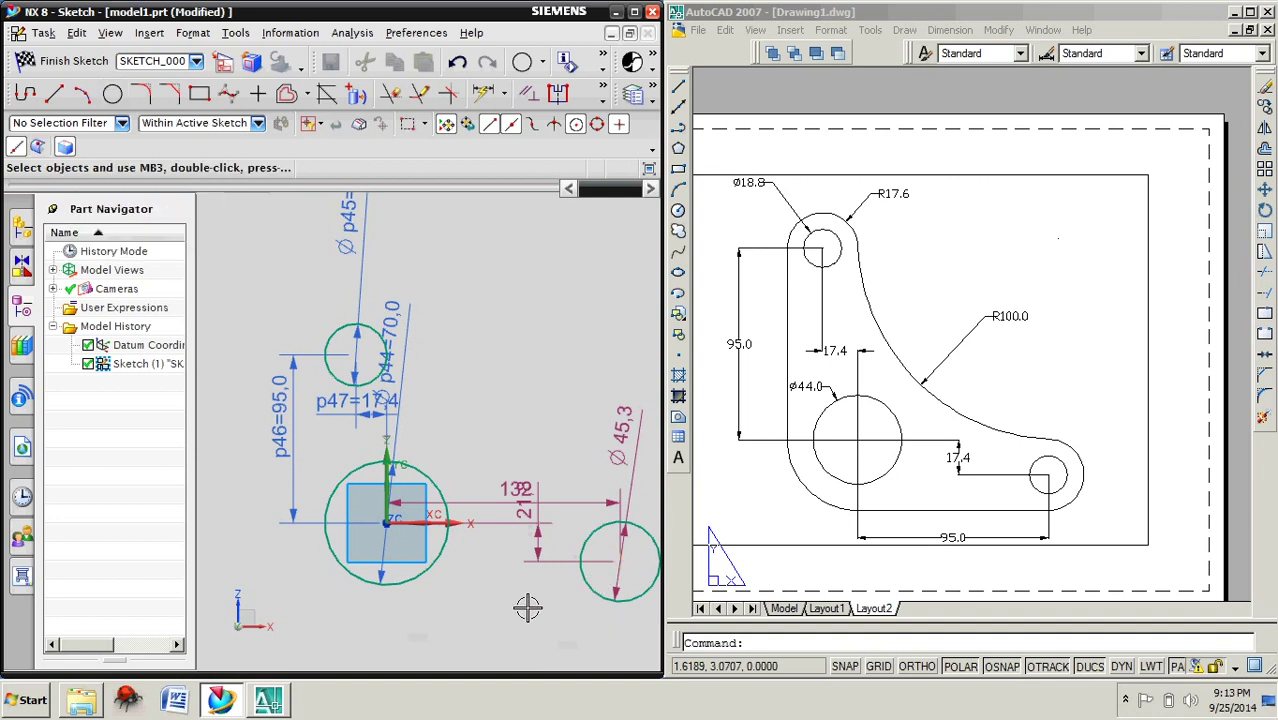
- Dimension the new circle as Ø35.2, 95 across and 17.4 below the large circle's centre
{"action": "double_click", "coordinate": [650, 450]}
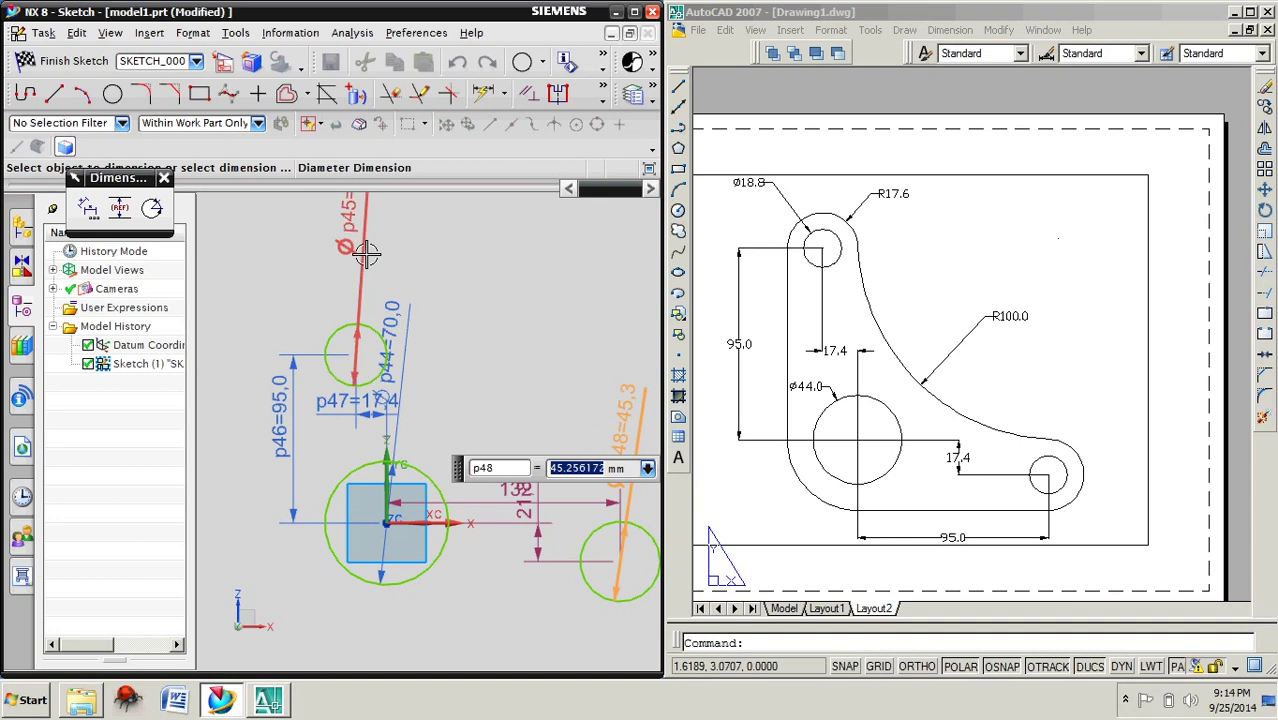
{"action": "type", "text": "1"}
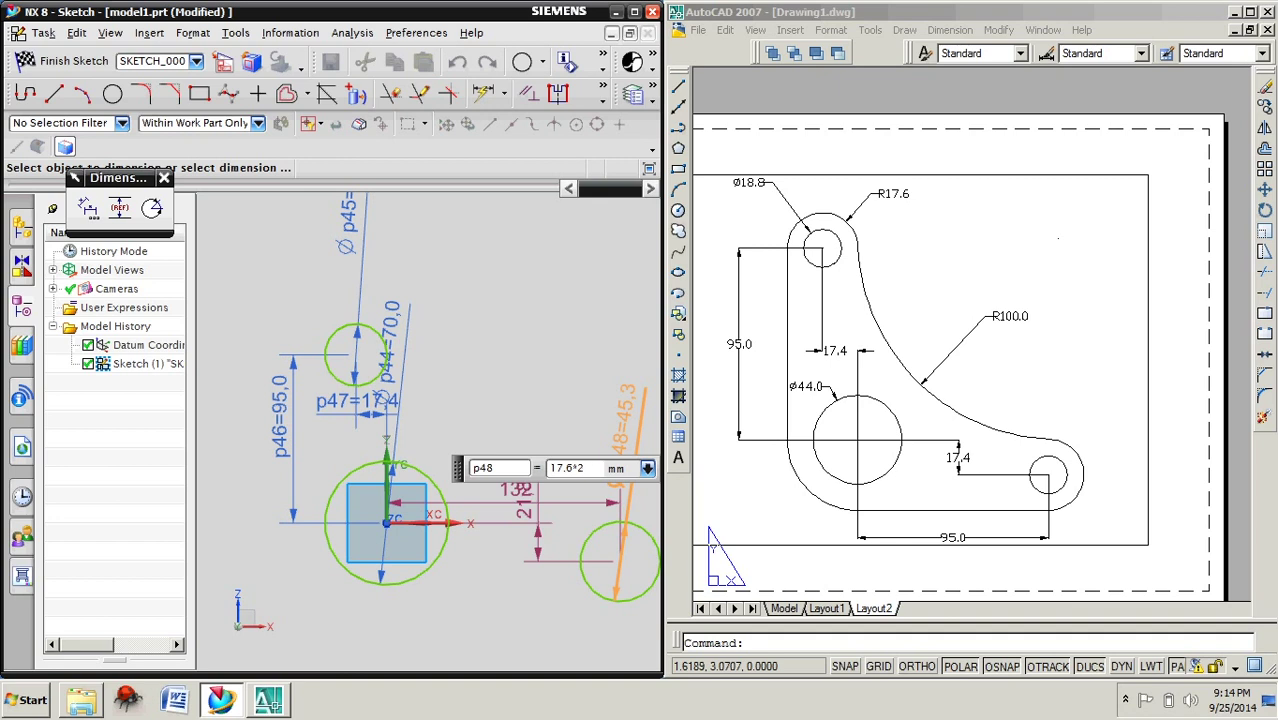
{"action": "double_click", "coordinate": [558, 523]}
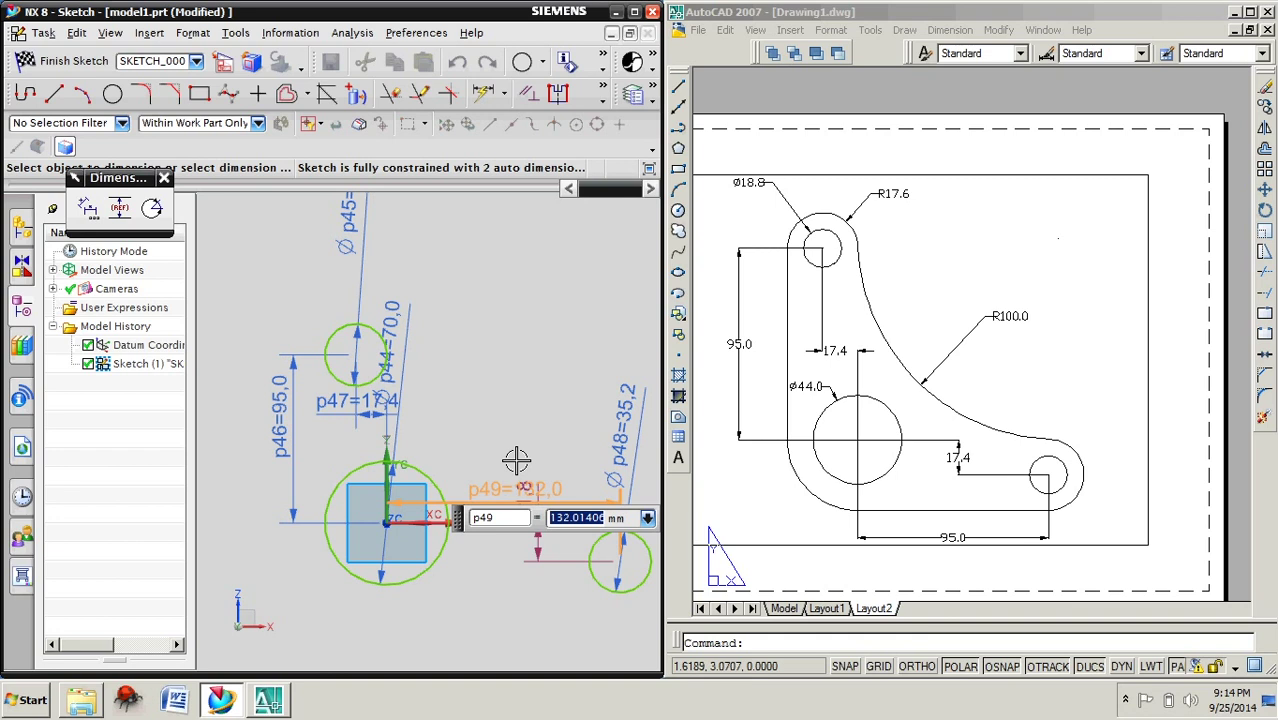
{"action": "type", "text": "95"}
{"action": "key", "text": "Return"}
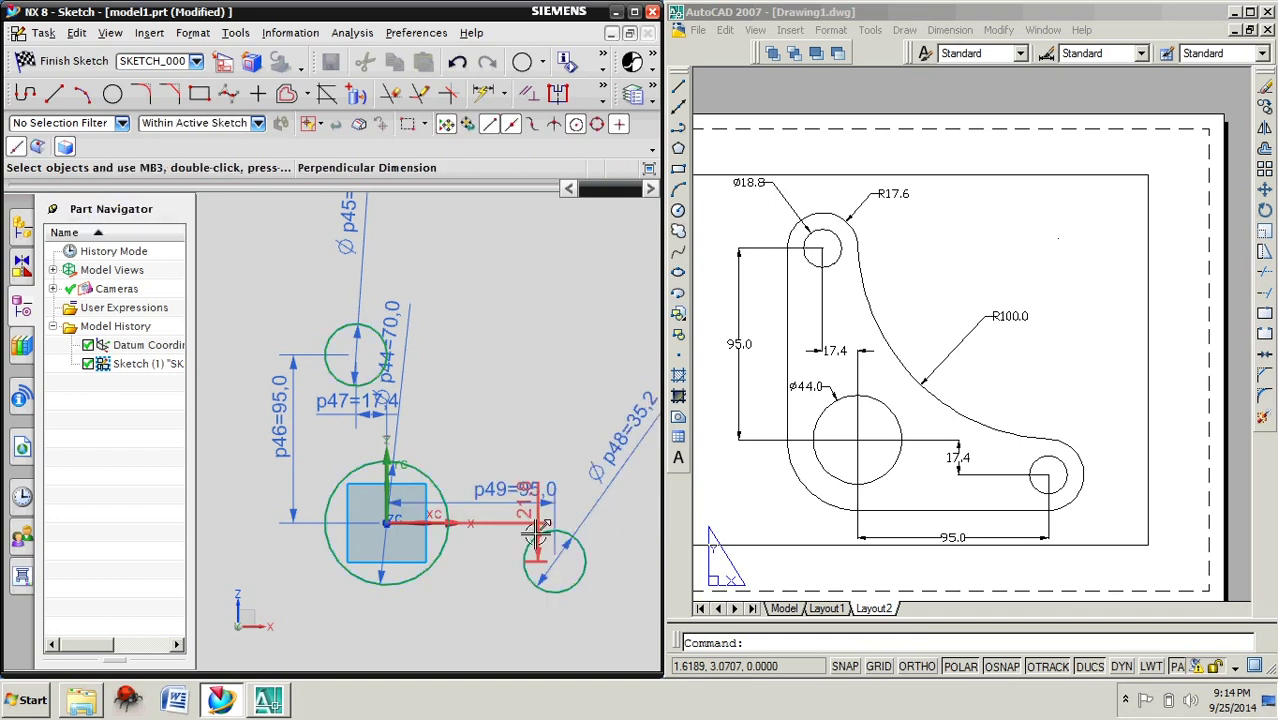
{"action": "double_click", "coordinate": [537, 530]}
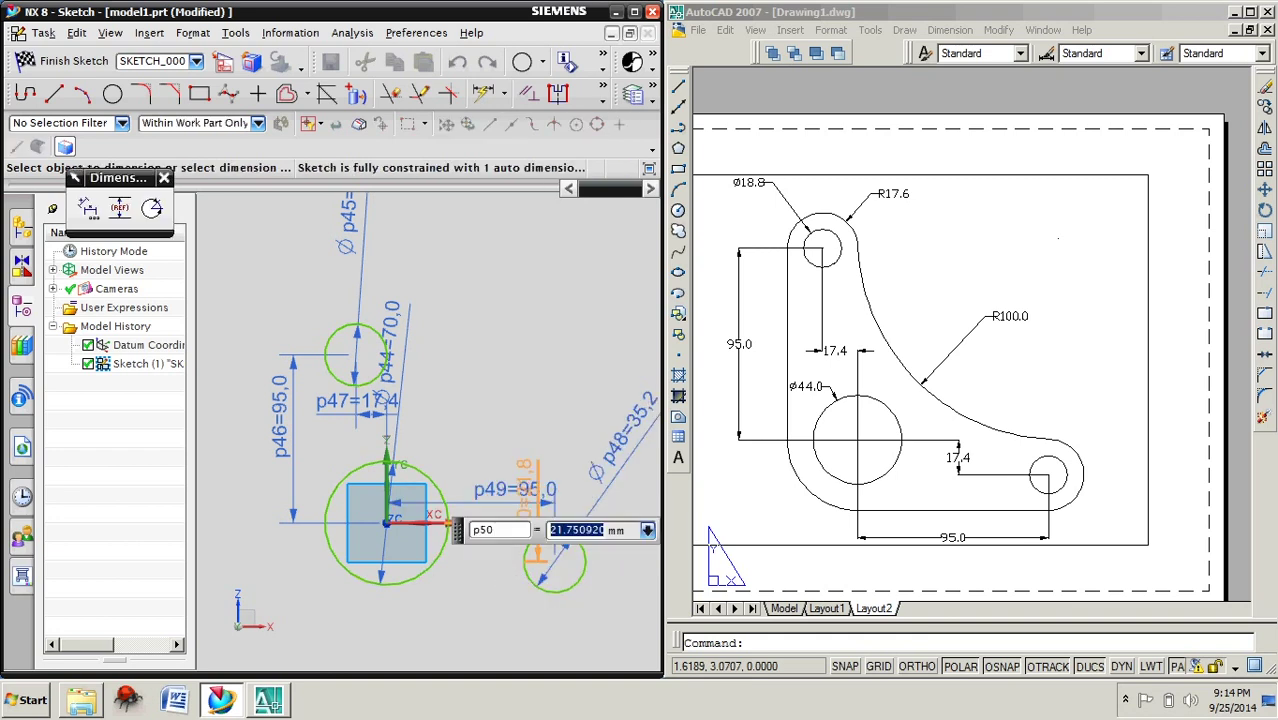
{"action": "type", "text": "17"}
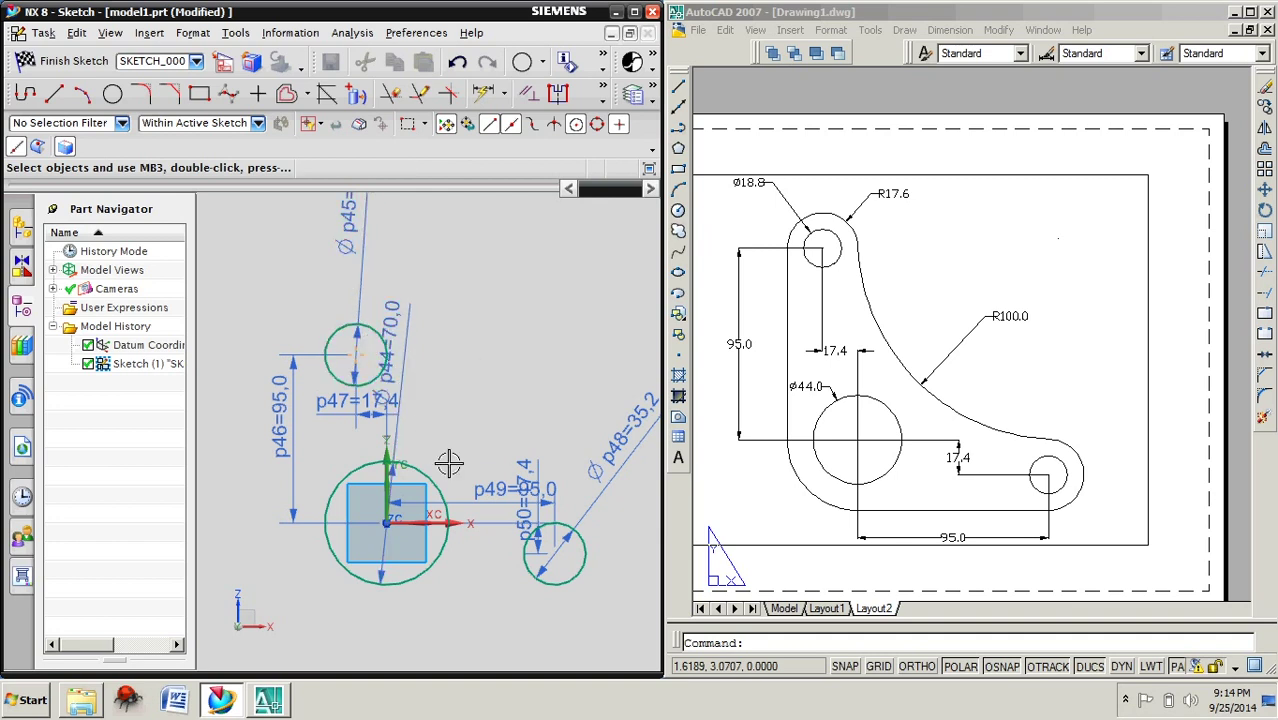
{"action": "middle_click_drag", "start_coordinate": [443, 458], "coordinate": [390, 408], "text": "shift"}
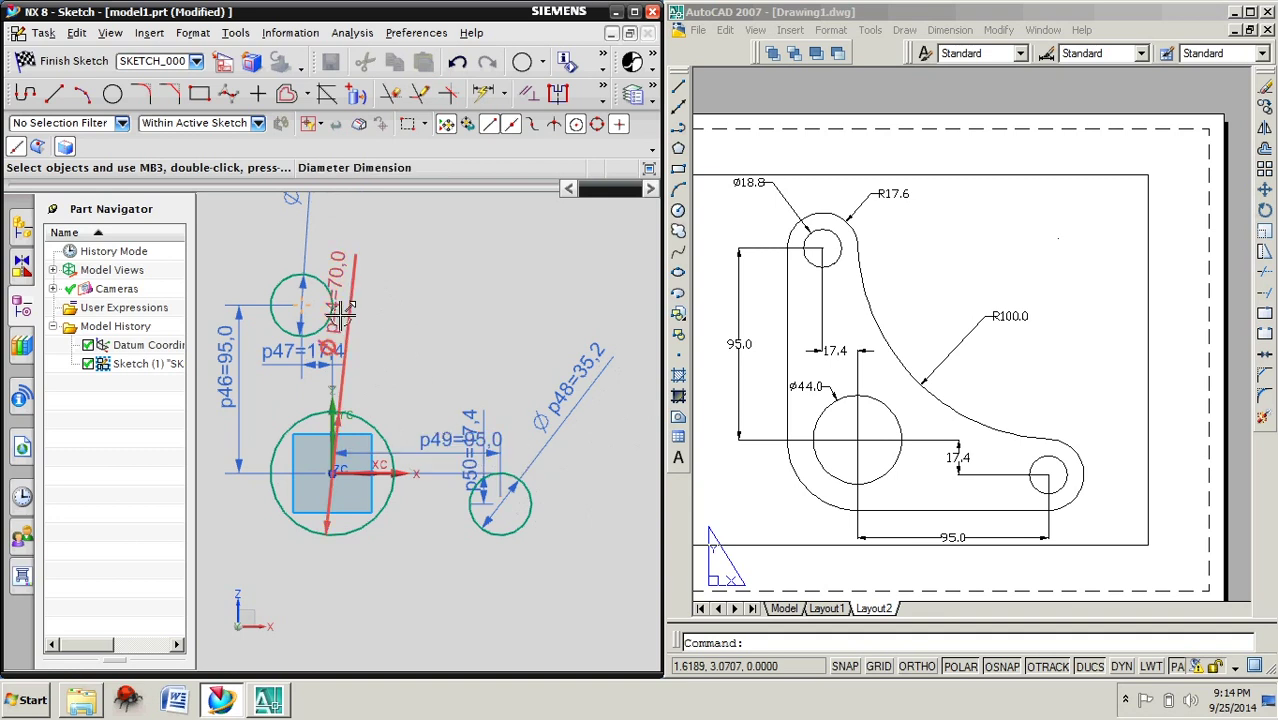
- Draw a bottom line from the large circle to the right circle, and a left vertical line to the upper circle
{"action": "left_click", "coordinate": [55, 94]}
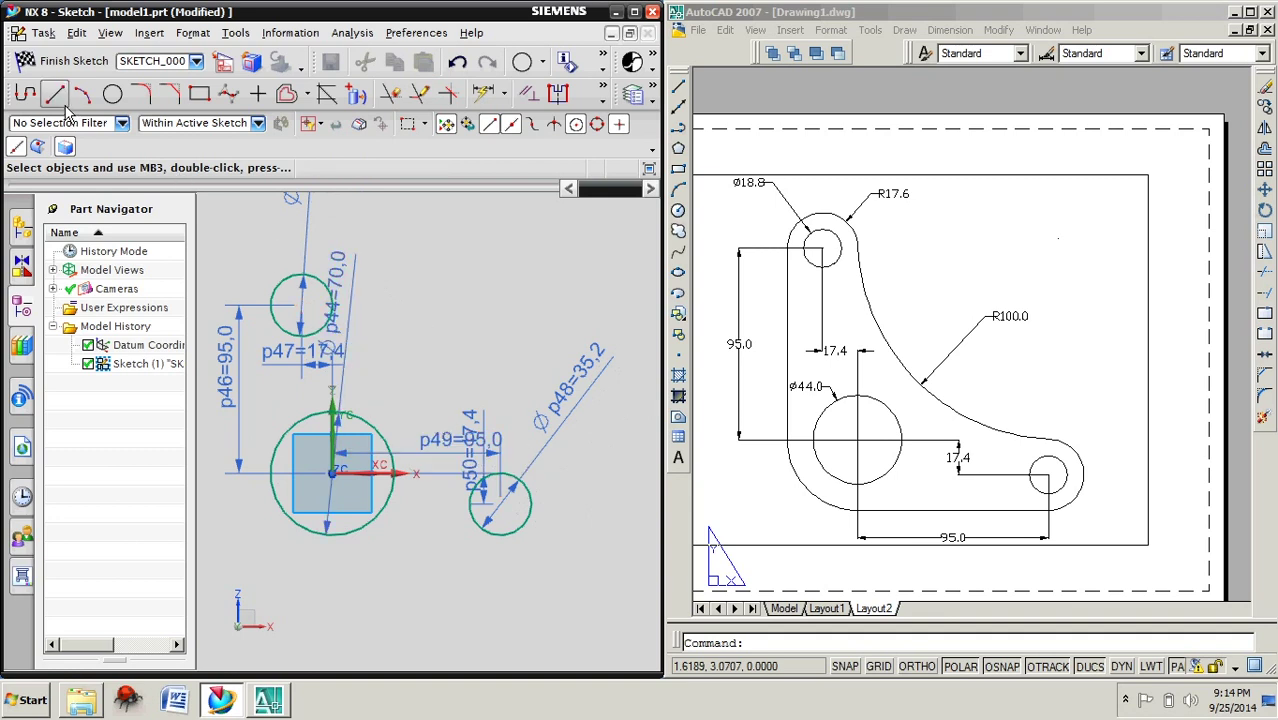
{"action": "left_click", "coordinate": [326, 536]}
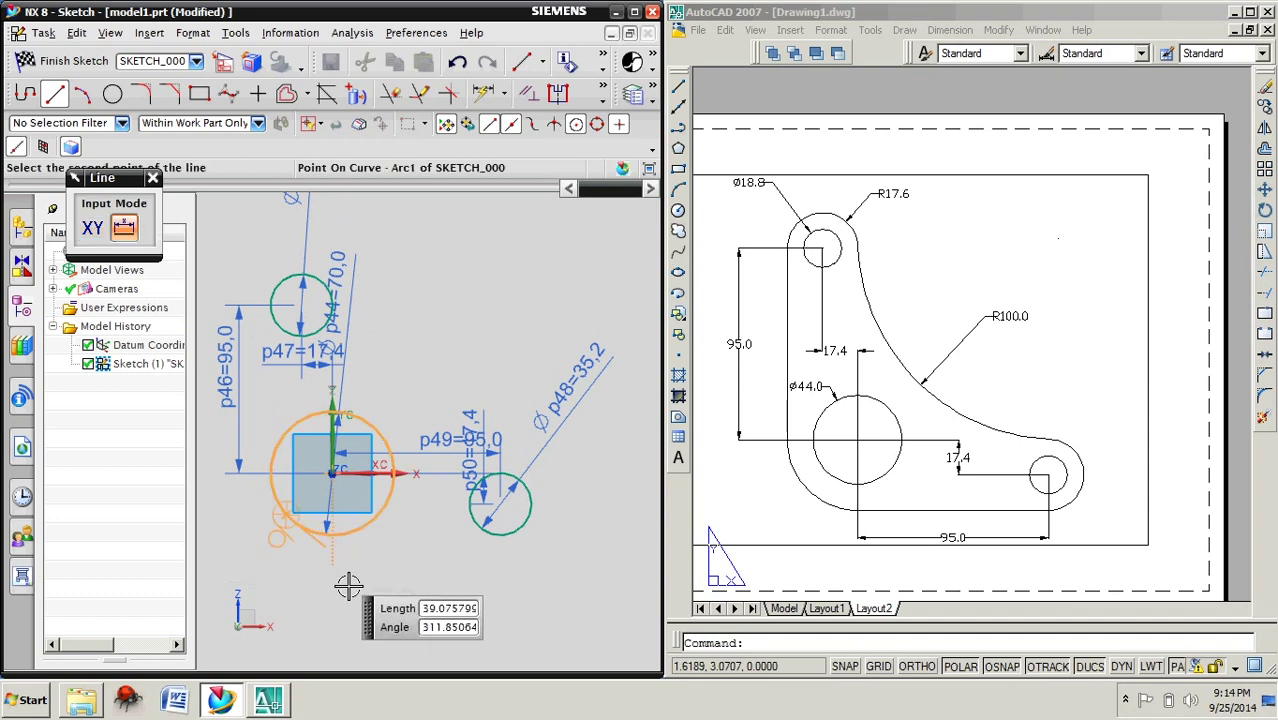
{"action": "left_click", "coordinate": [502, 536]}
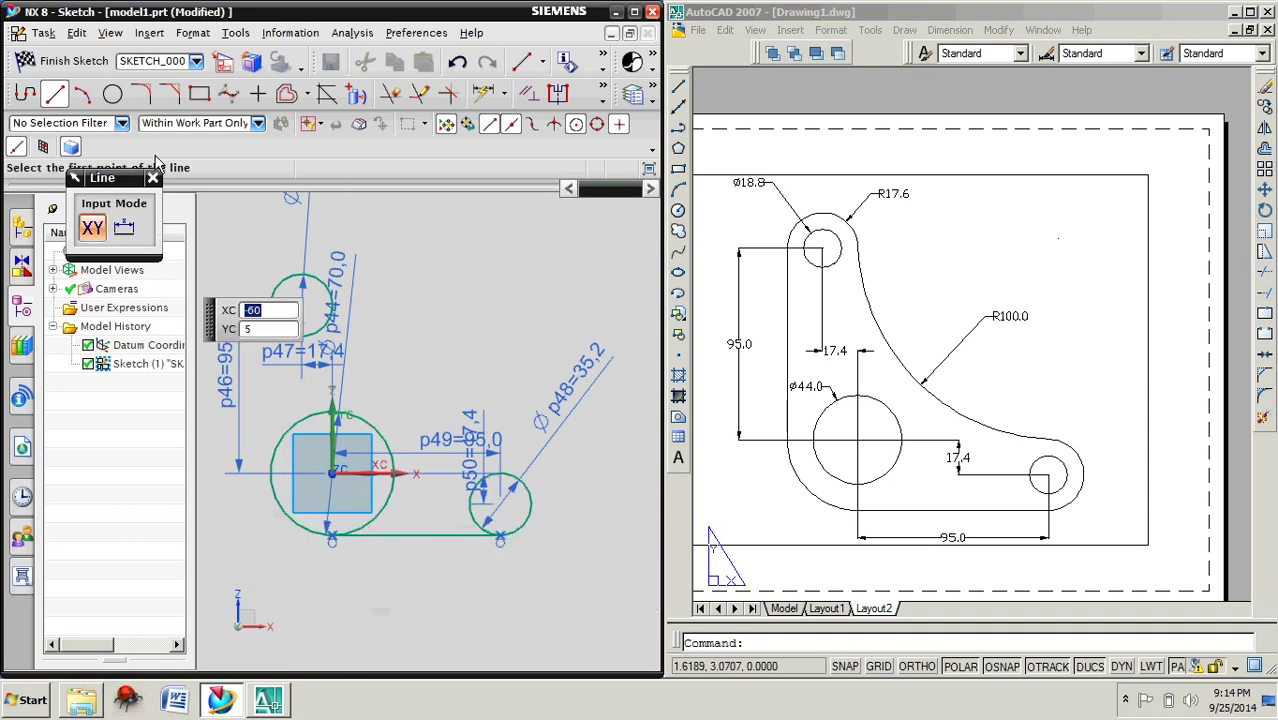
{"action": "left_click", "coordinate": [62, 100]}
{"action": "left_click", "coordinate": [54, 93]}
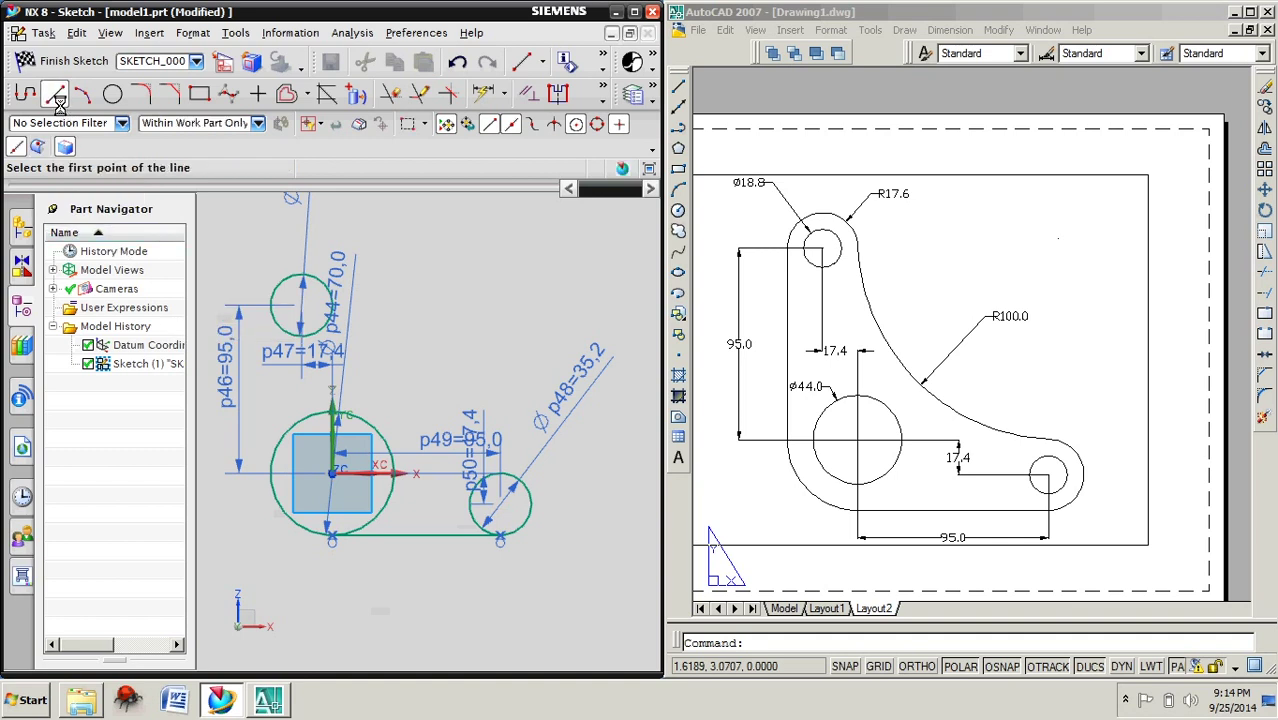
{"action": "left_click", "coordinate": [281, 315]}
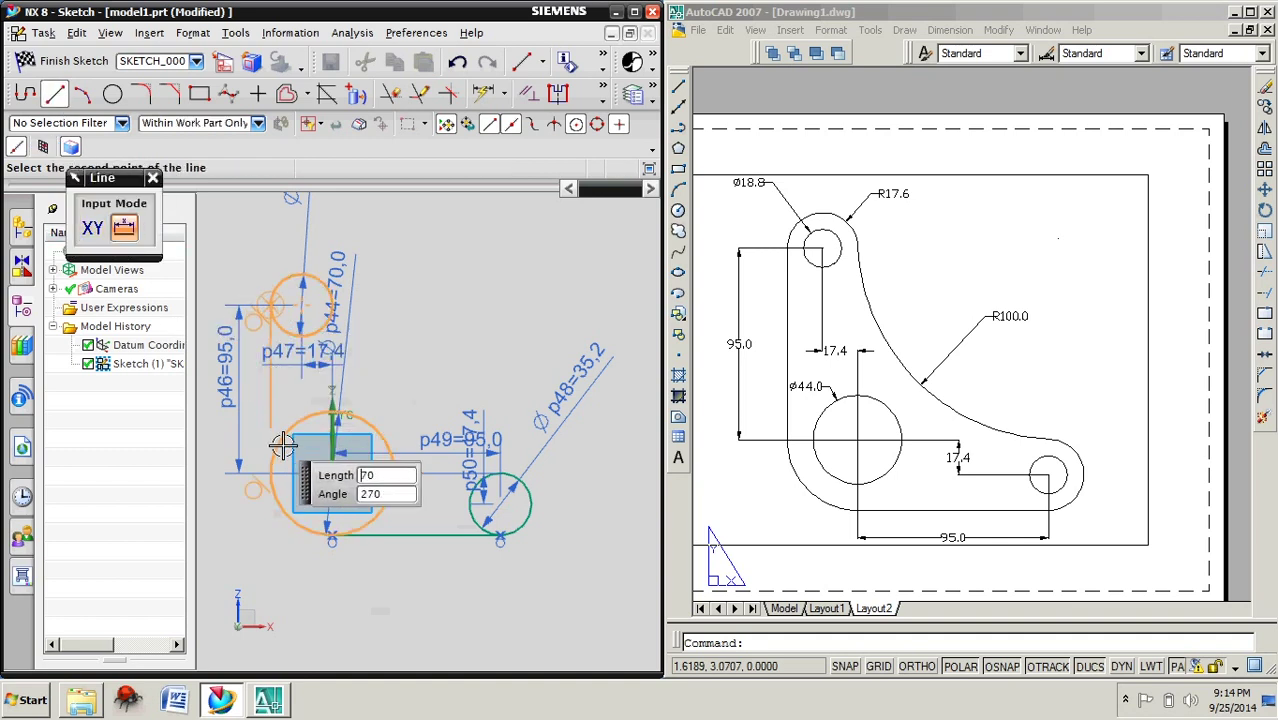
{"action": "left_click", "coordinate": [284, 494]}
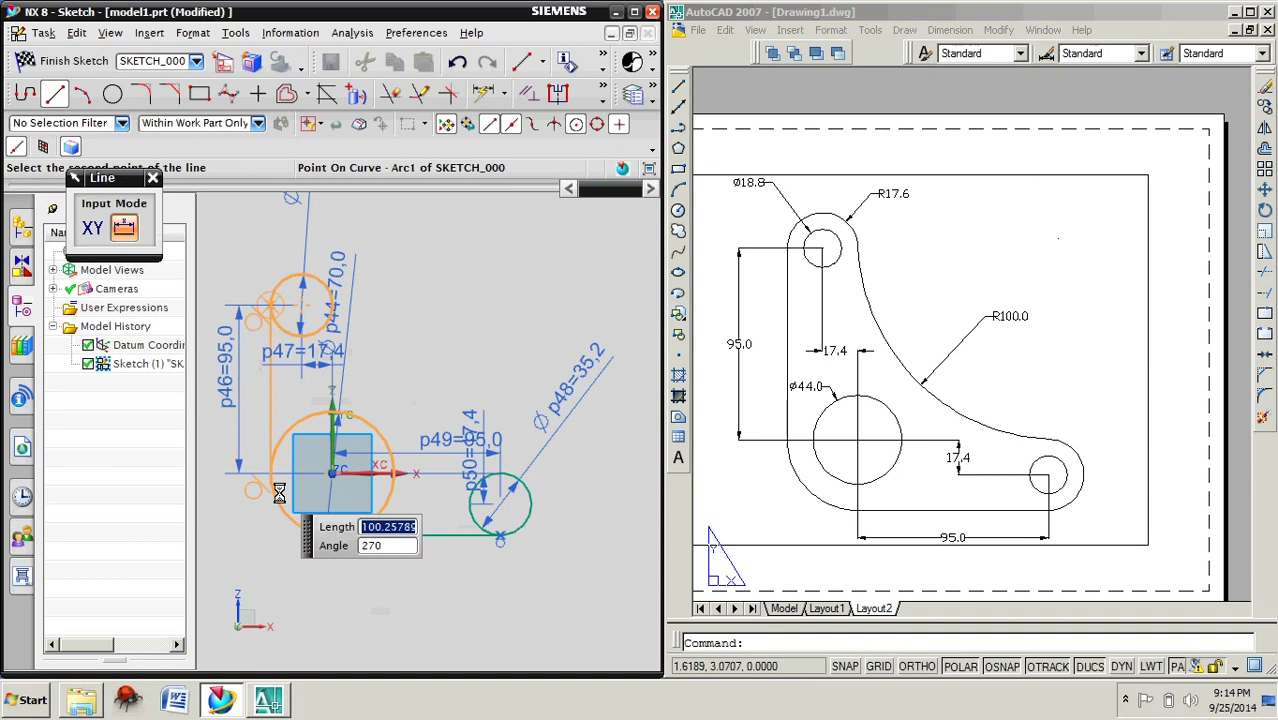
{"action": "key", "text": "Escape"}
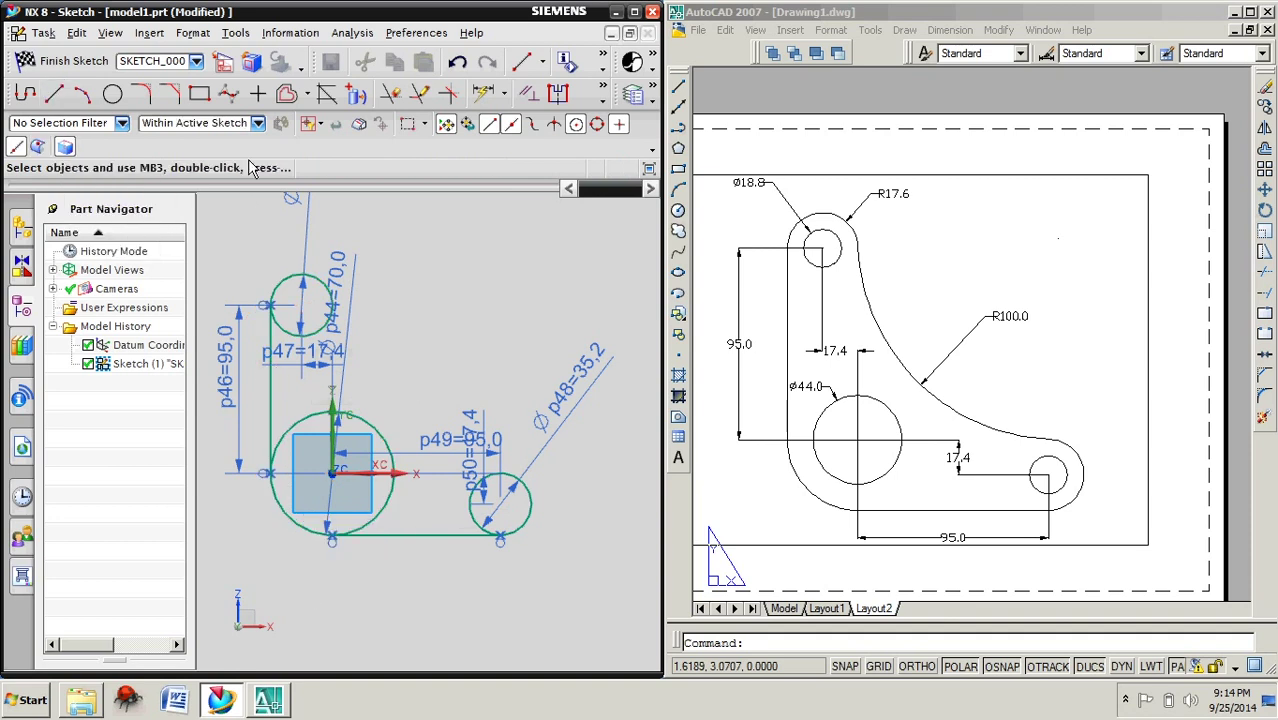
{"action": "left_click", "coordinate": [112, 93]}
- Sketch a large circle, about Ø89.6, centred up and right of the upper small circle
{"action": "left_click", "coordinate": [503, 270]}
{"action": "left_click", "coordinate": [473, 348]}
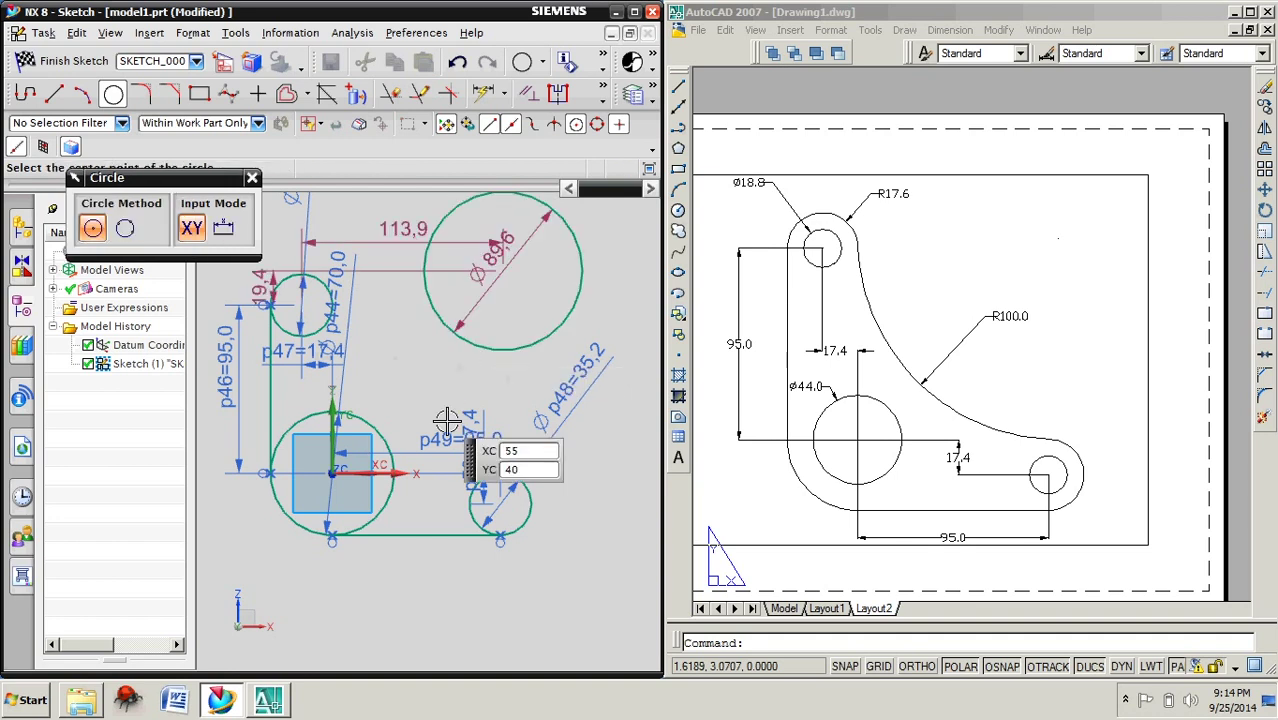
{"action": "key", "text": "Escape"}
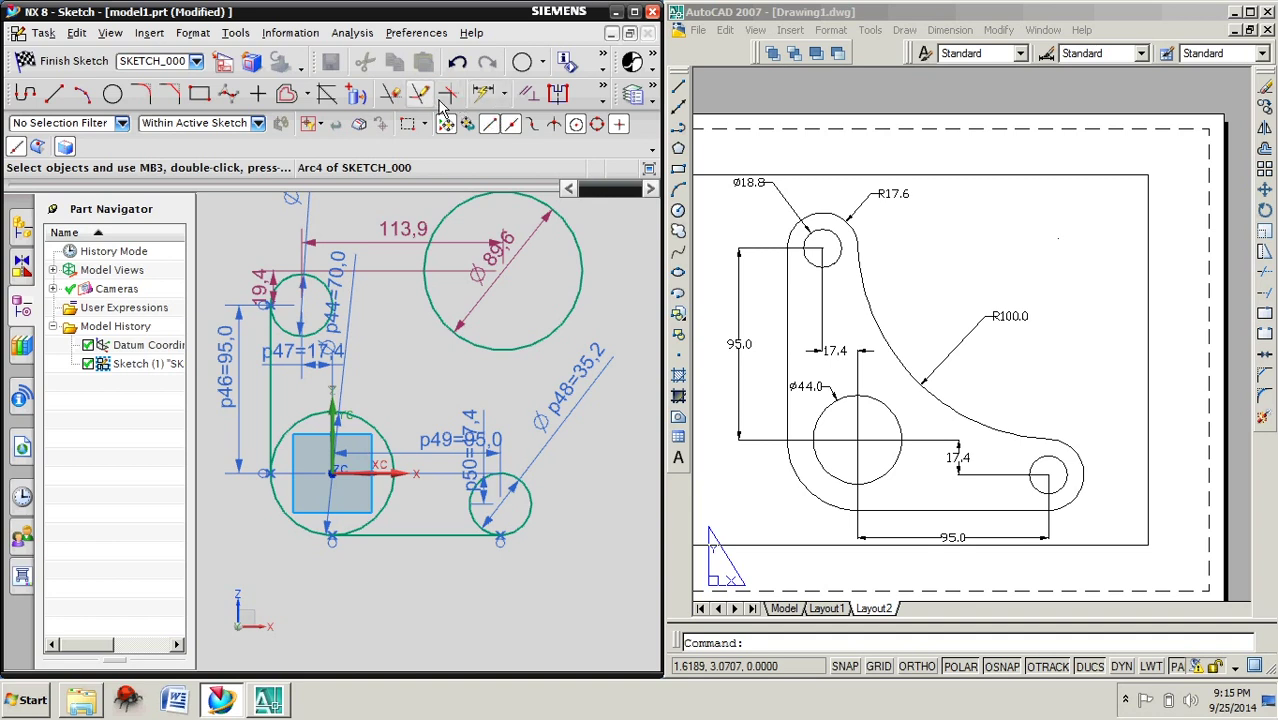
- Make the large upper-right circle tangent to the upper circle and the right circle
{"action": "left_click", "coordinate": [529, 93]}
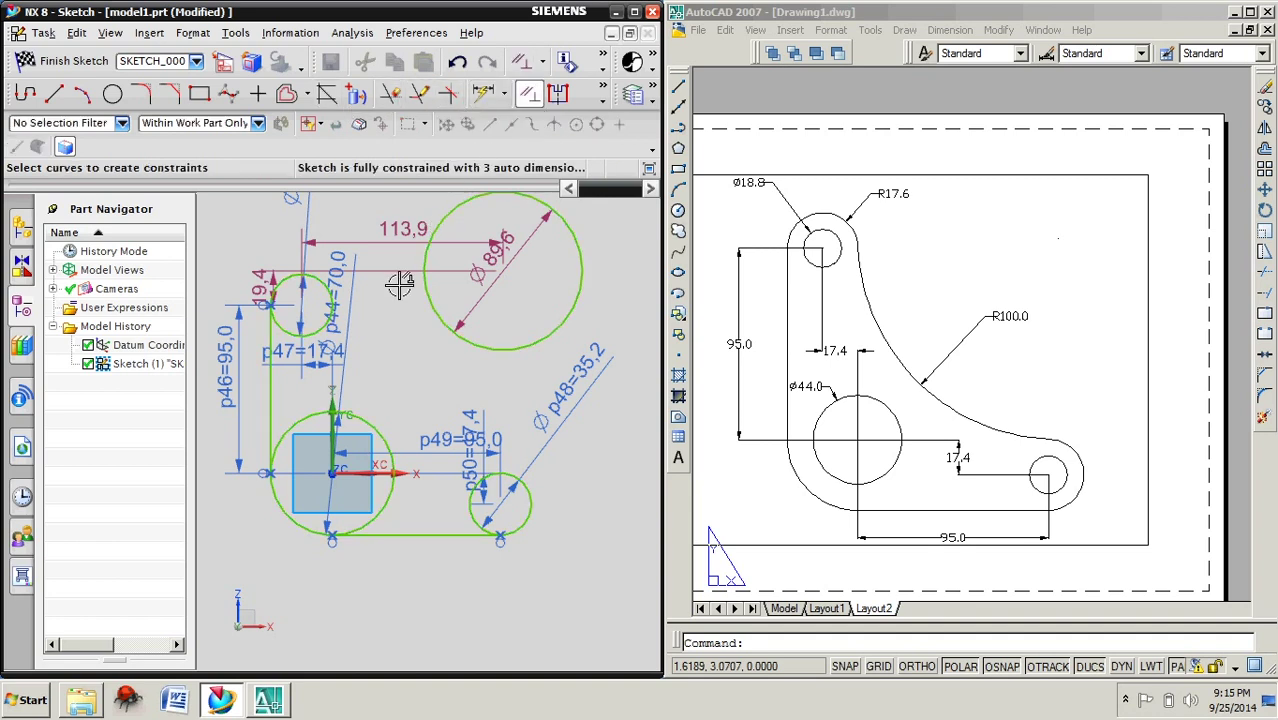
{"action": "left_click", "coordinate": [447, 327]}
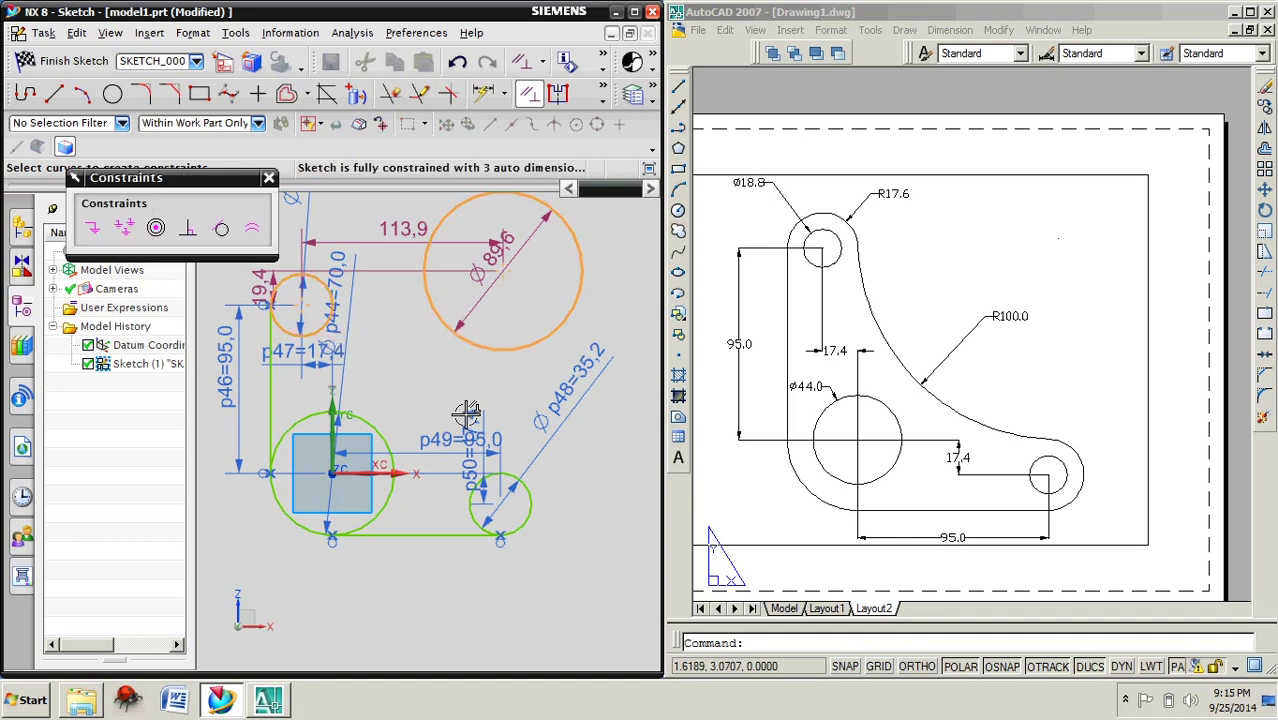
{"action": "left_click", "coordinate": [231, 247]}
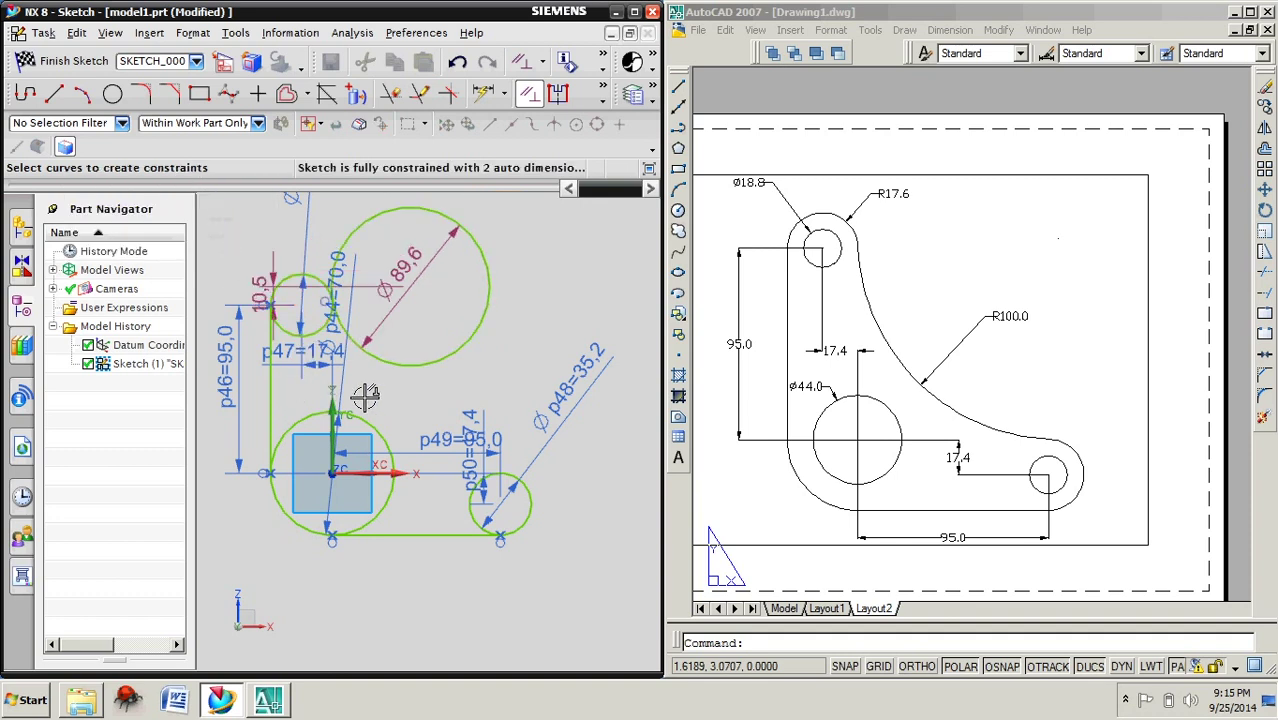
{"action": "left_click", "coordinate": [434, 387]}
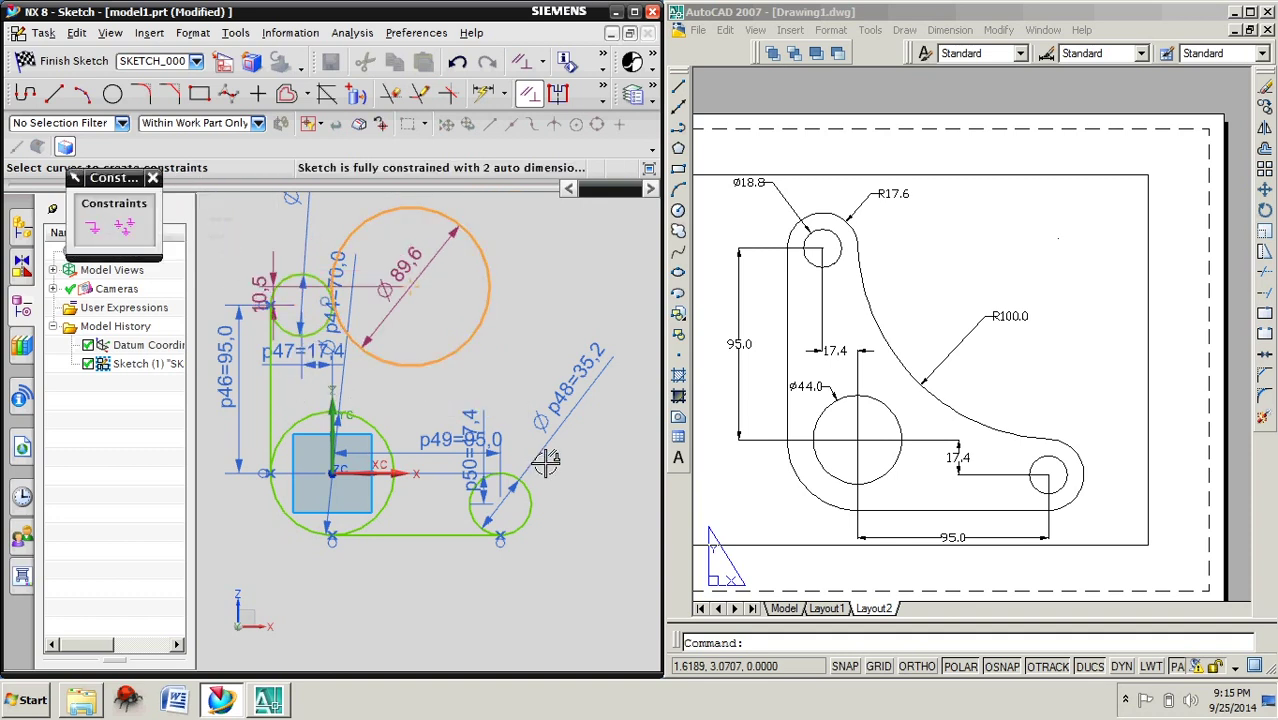
{"action": "left_click", "coordinate": [525, 515]}
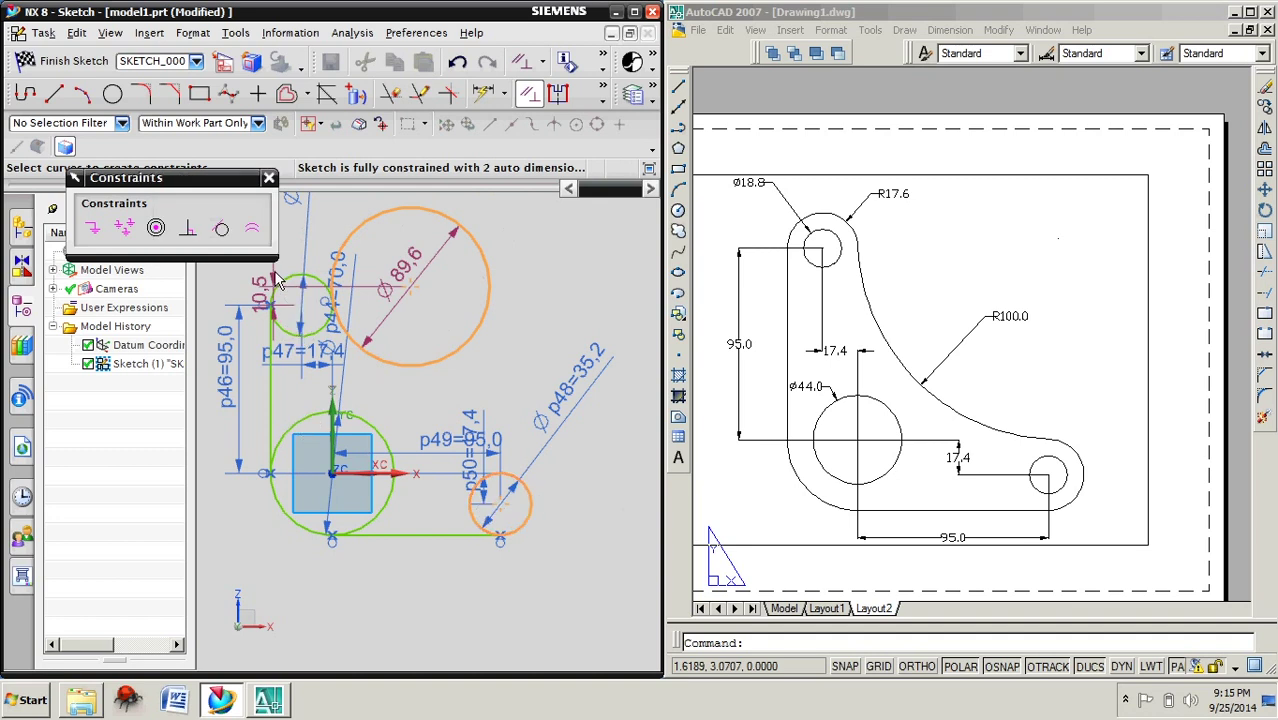
{"action": "left_click", "coordinate": [221, 228]}
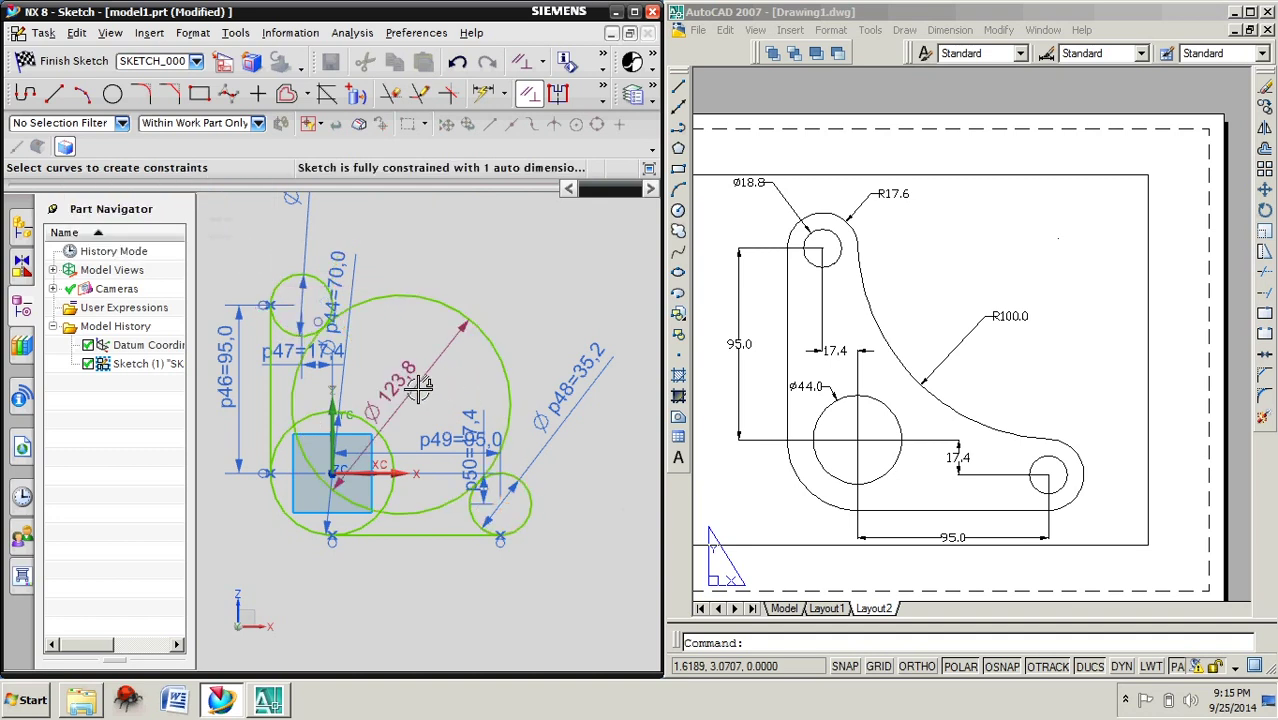
{"action": "key", "text": "Escape"}
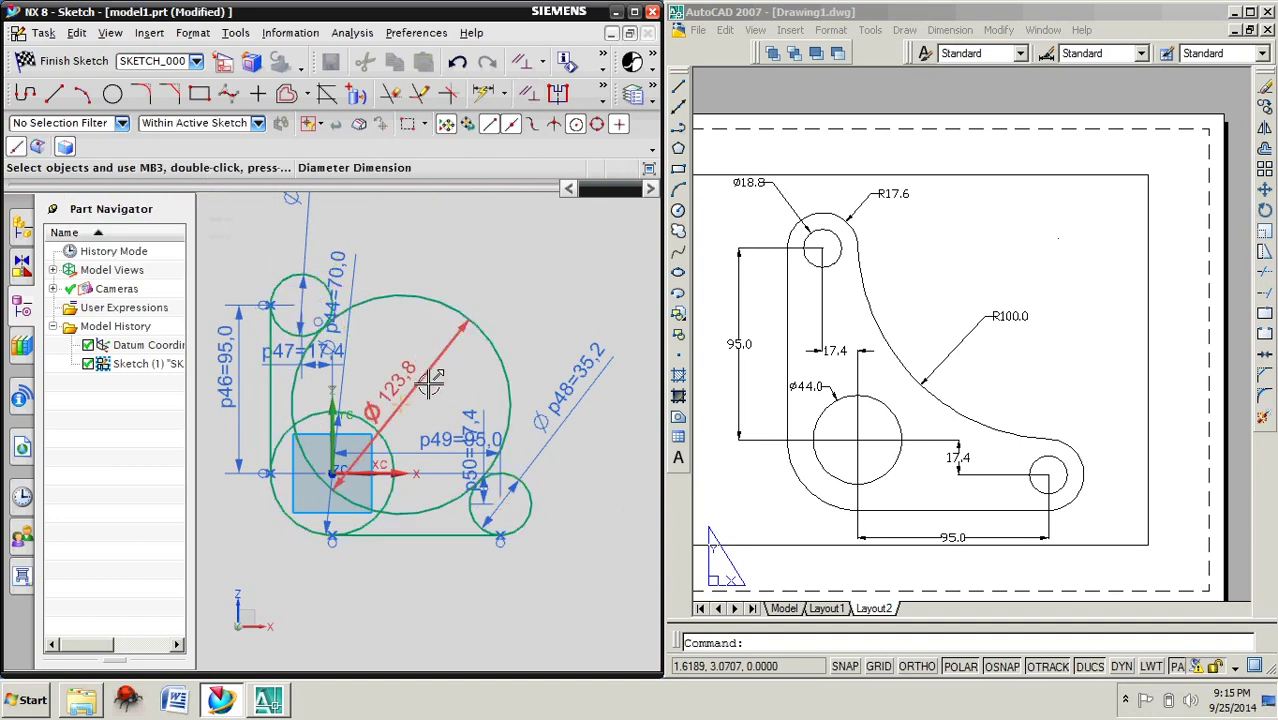
- Set the large circle's diameter to 200, redoing the edit on the correct dimension
{"action": "double_click", "coordinate": [430, 383]}
{"action": "type", "text": "200"}
{"action": "key", "text": "Return"}
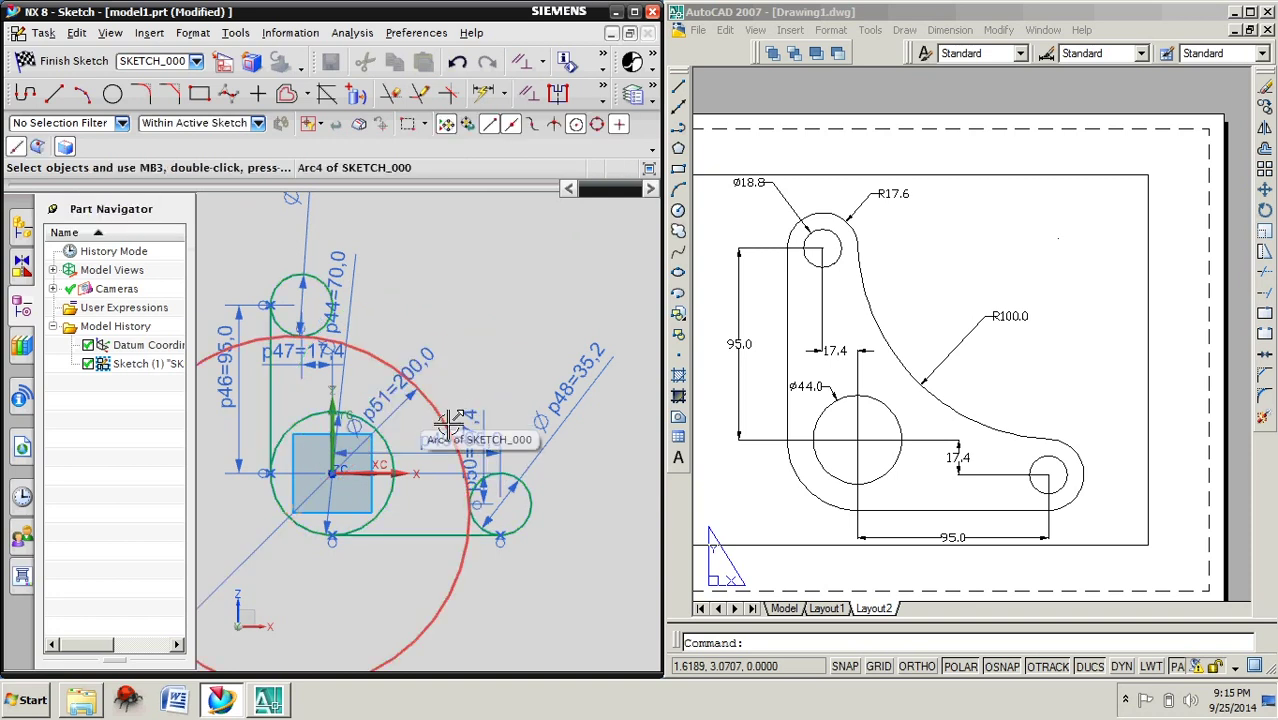
{"action": "key", "text": "ctrl+z"}
{"action": "key", "text": "ctrl+z"}
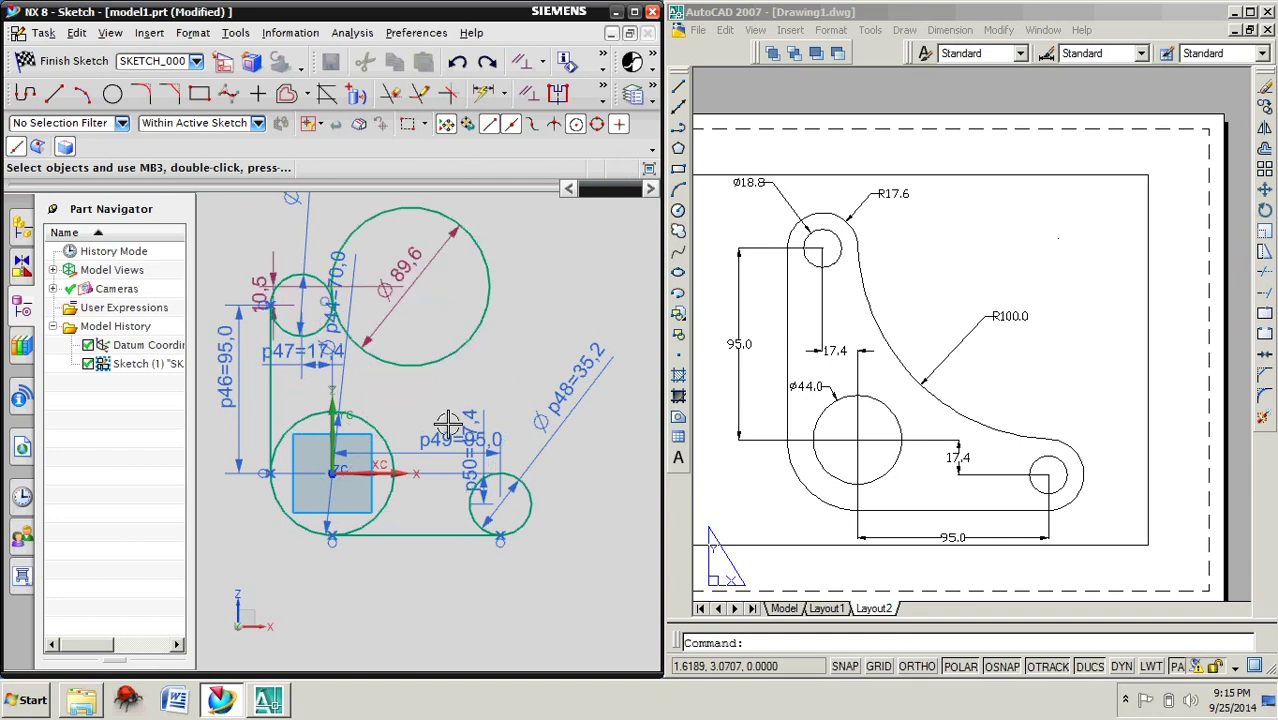
{"action": "double_click", "coordinate": [418, 280]}
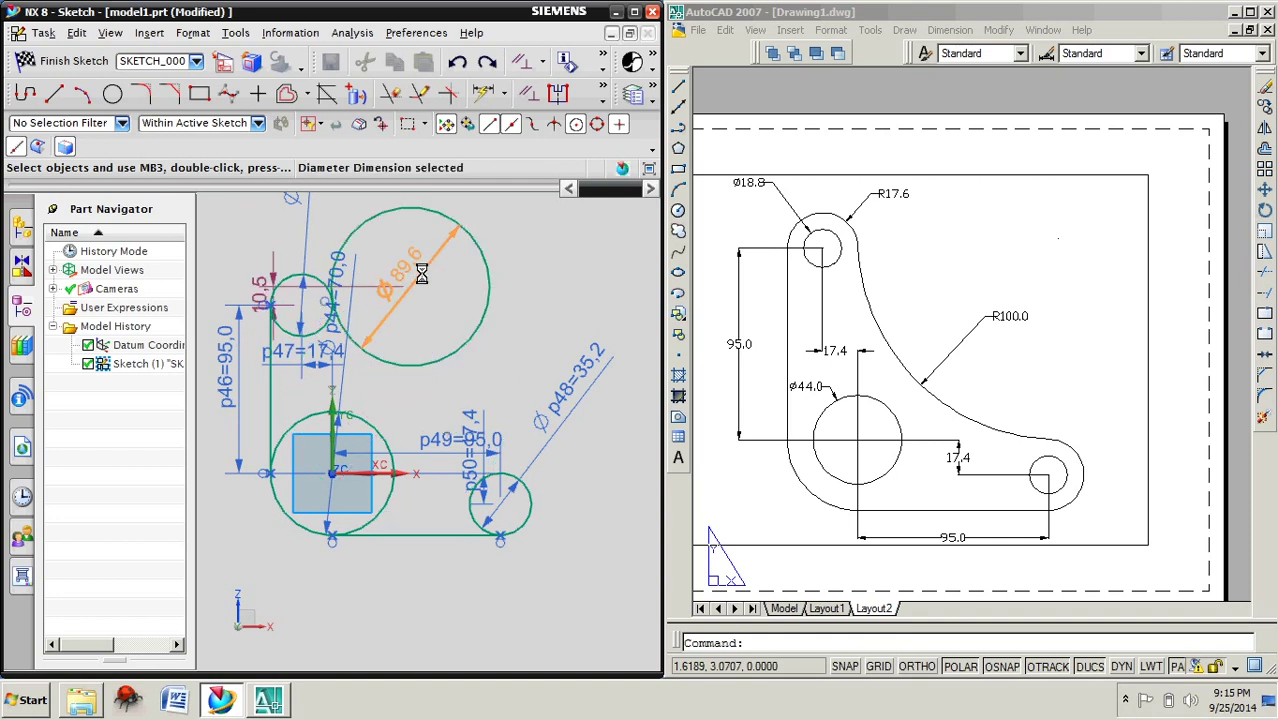
{"action": "type", "text": "200"}
{"action": "key", "text": "Return"}
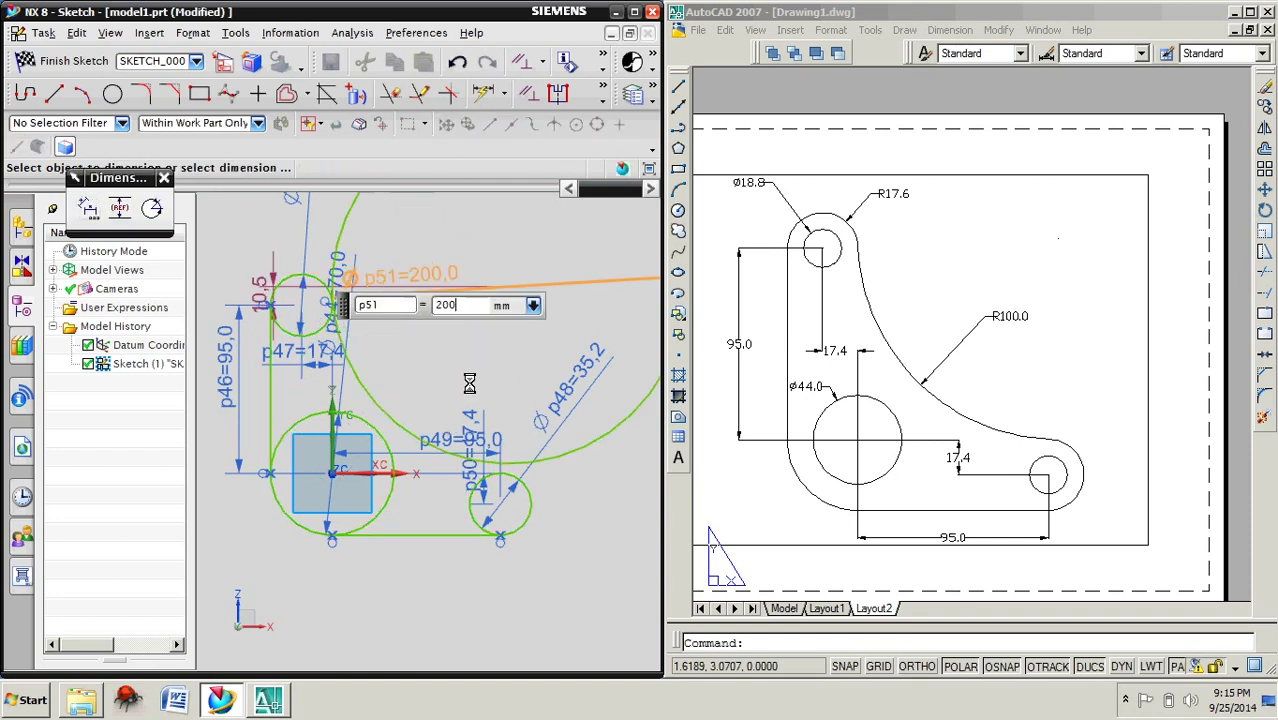
- Constrain the large arc tangent to the small lower circle
{"action": "left_click", "coordinate": [529, 93]}
{"action": "left_click", "coordinate": [500, 460]}
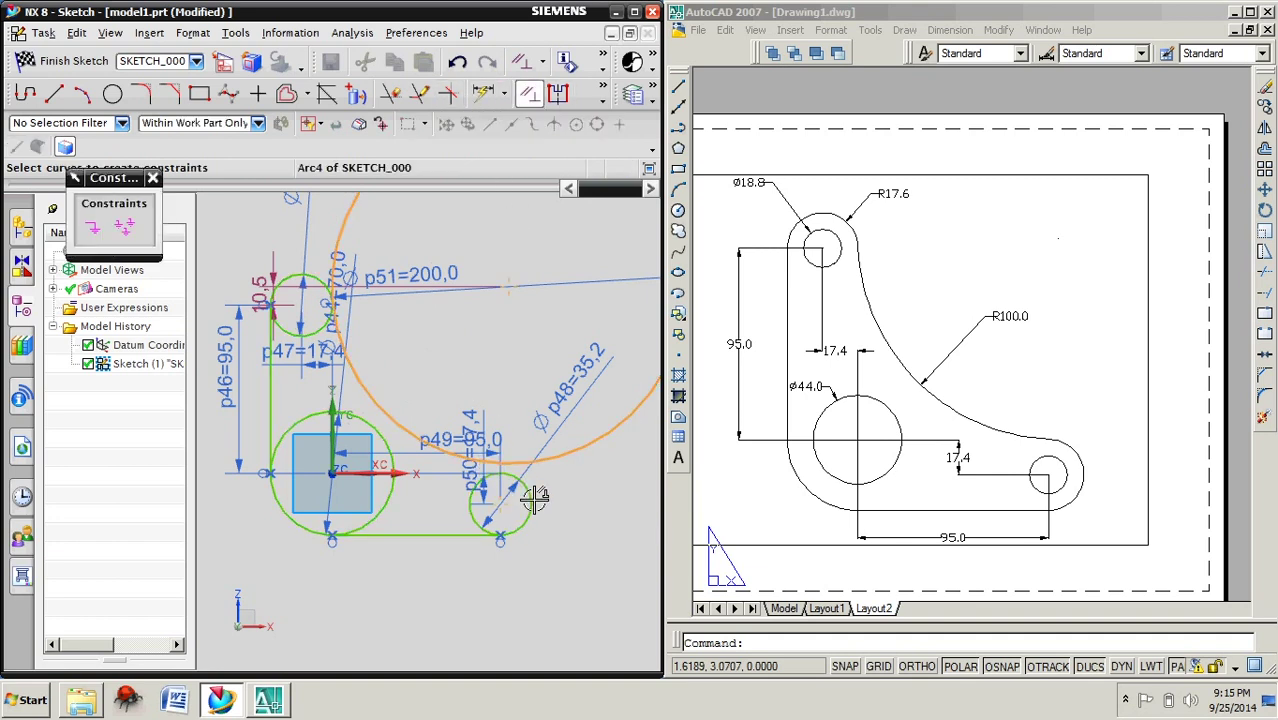
{"action": "left_click", "coordinate": [472, 510]}
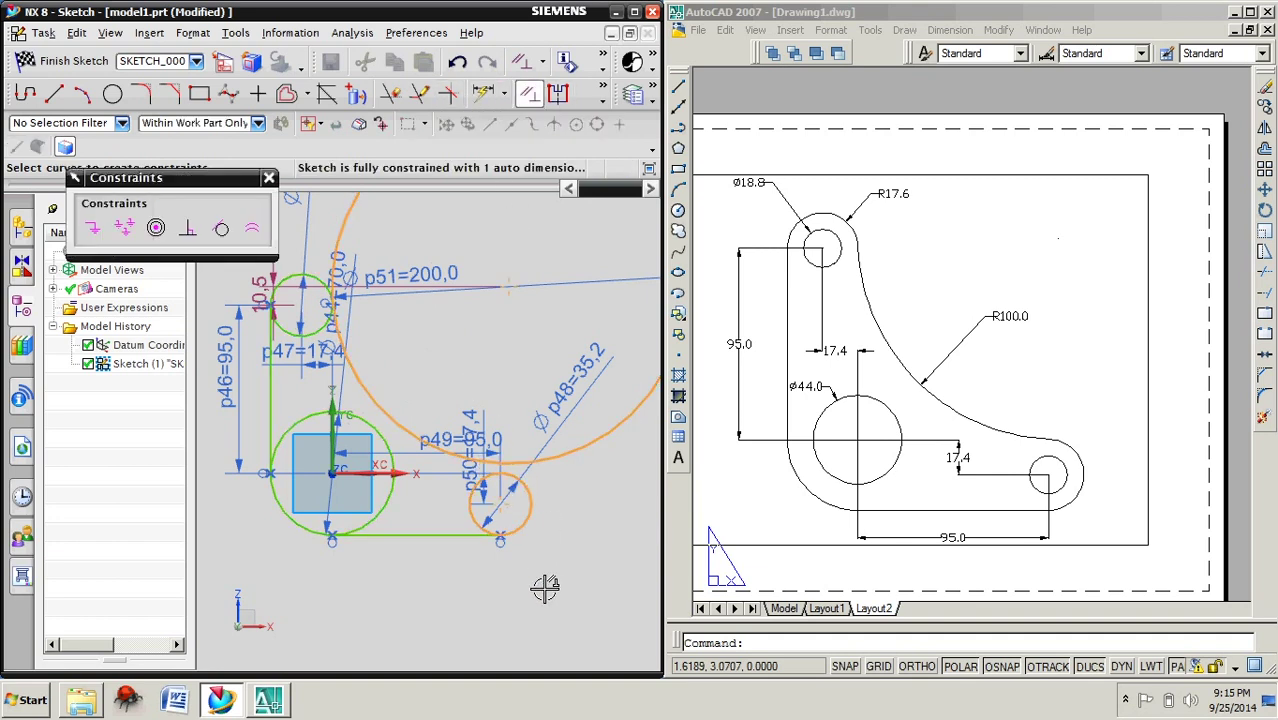
{"action": "left_click", "coordinate": [221, 228]}
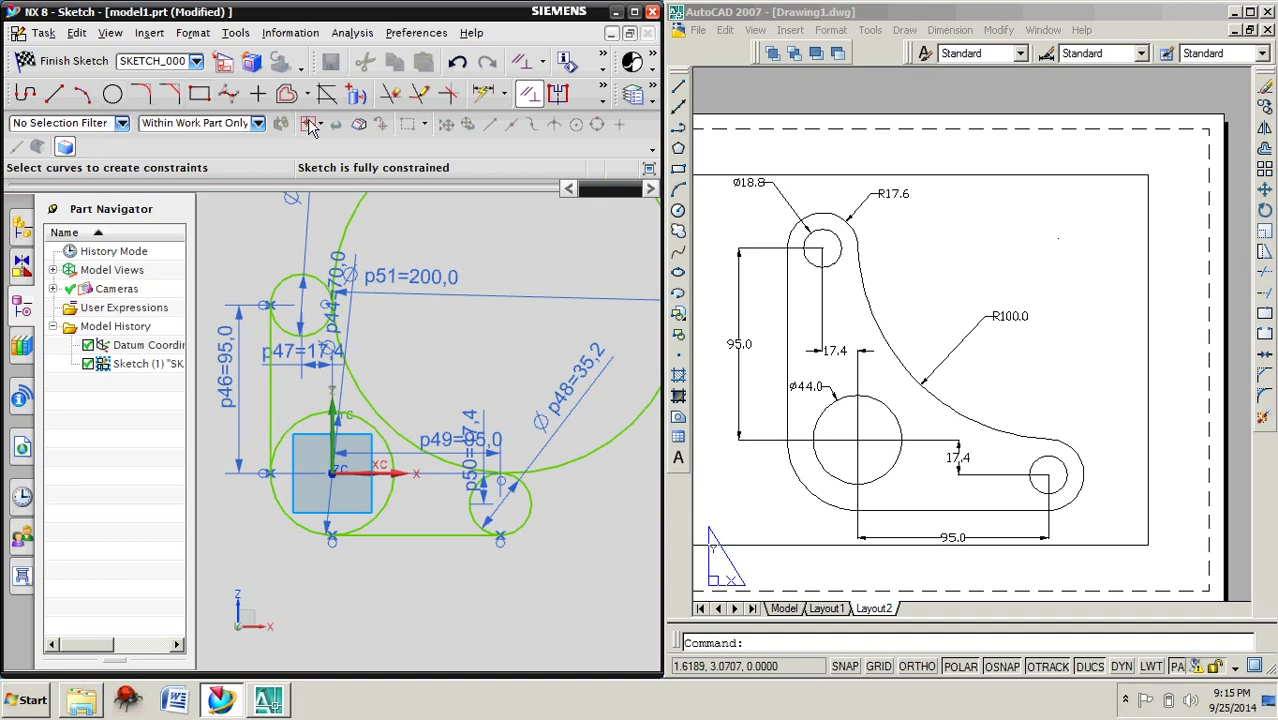
- Quick Trim the inner portions of the lower-left and small circles, leaving one closed outline
{"action": "left_click", "coordinate": [395, 95]}
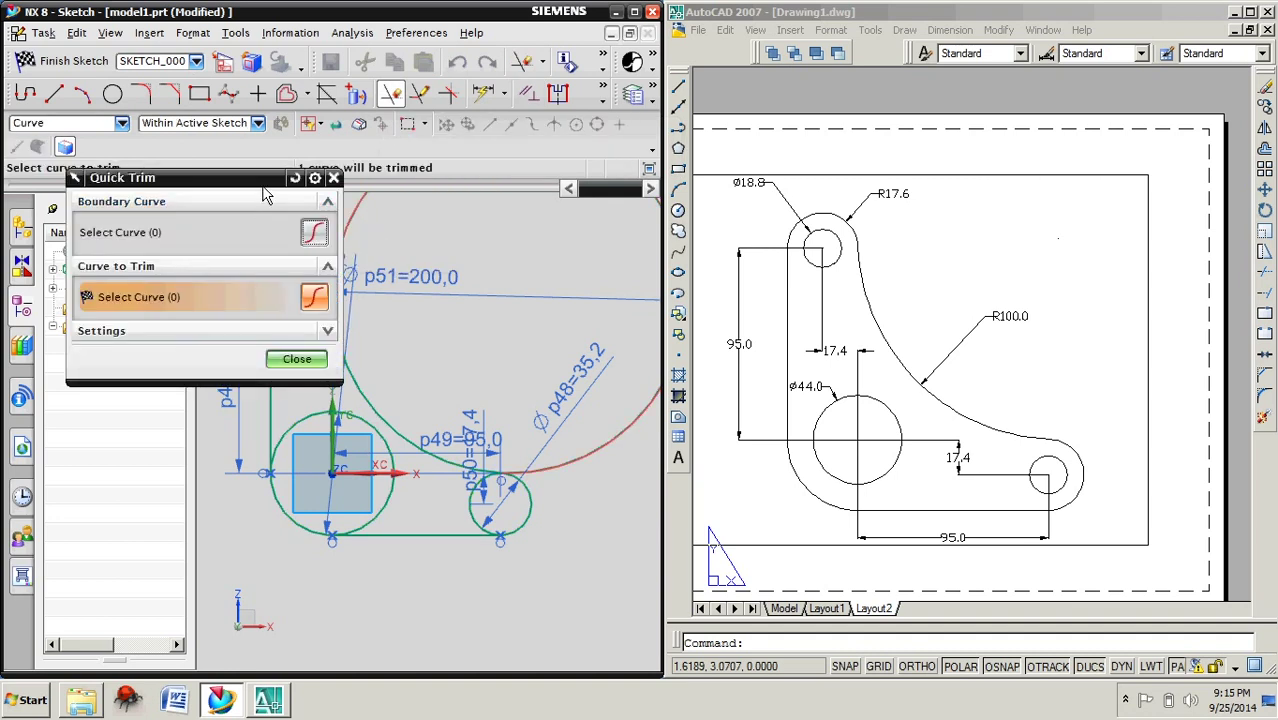
{"action": "left_click_drag", "start_coordinate": [232, 189], "coordinate": [136, 259]}
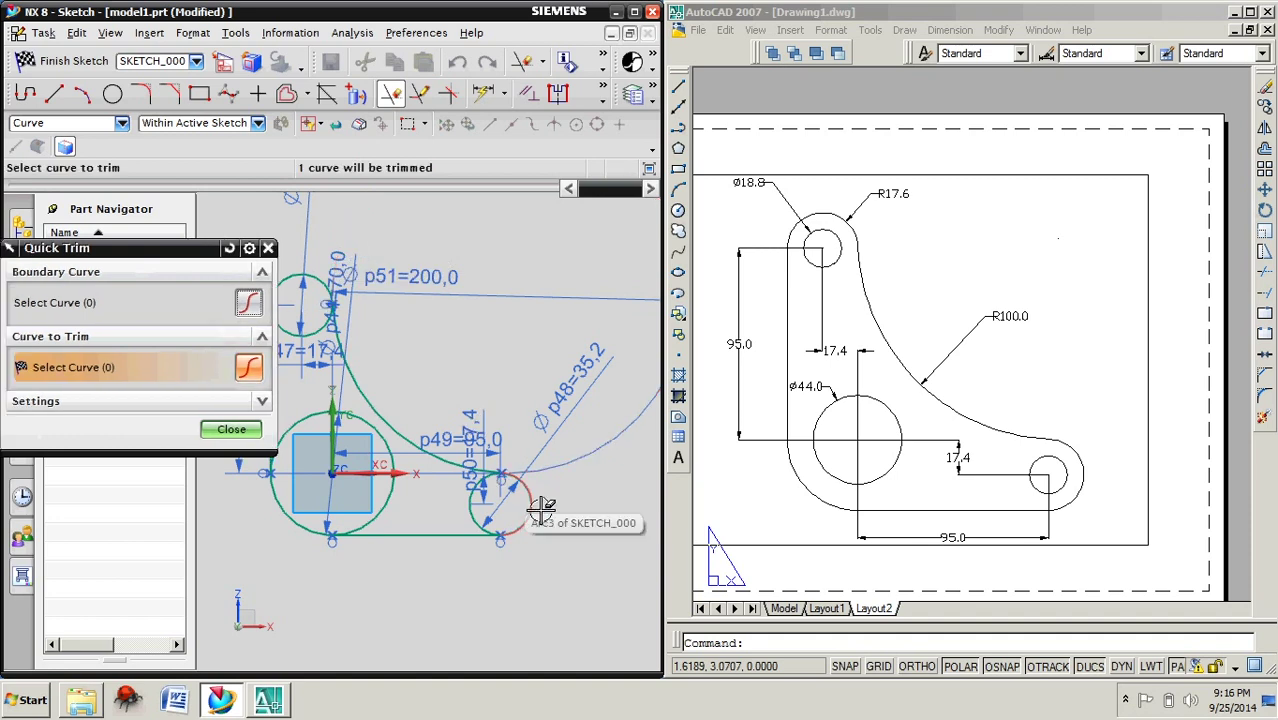
{"action": "left_click", "coordinate": [398, 503]}
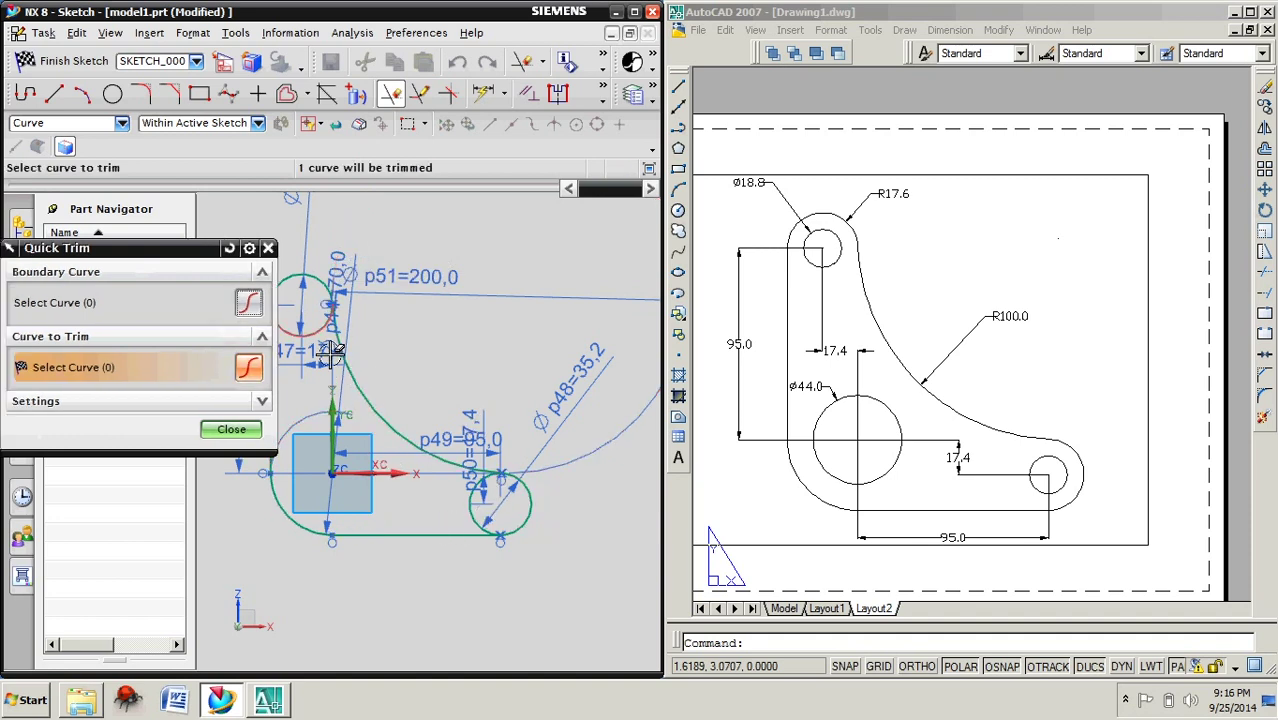
{"action": "left_click", "coordinate": [479, 531]}
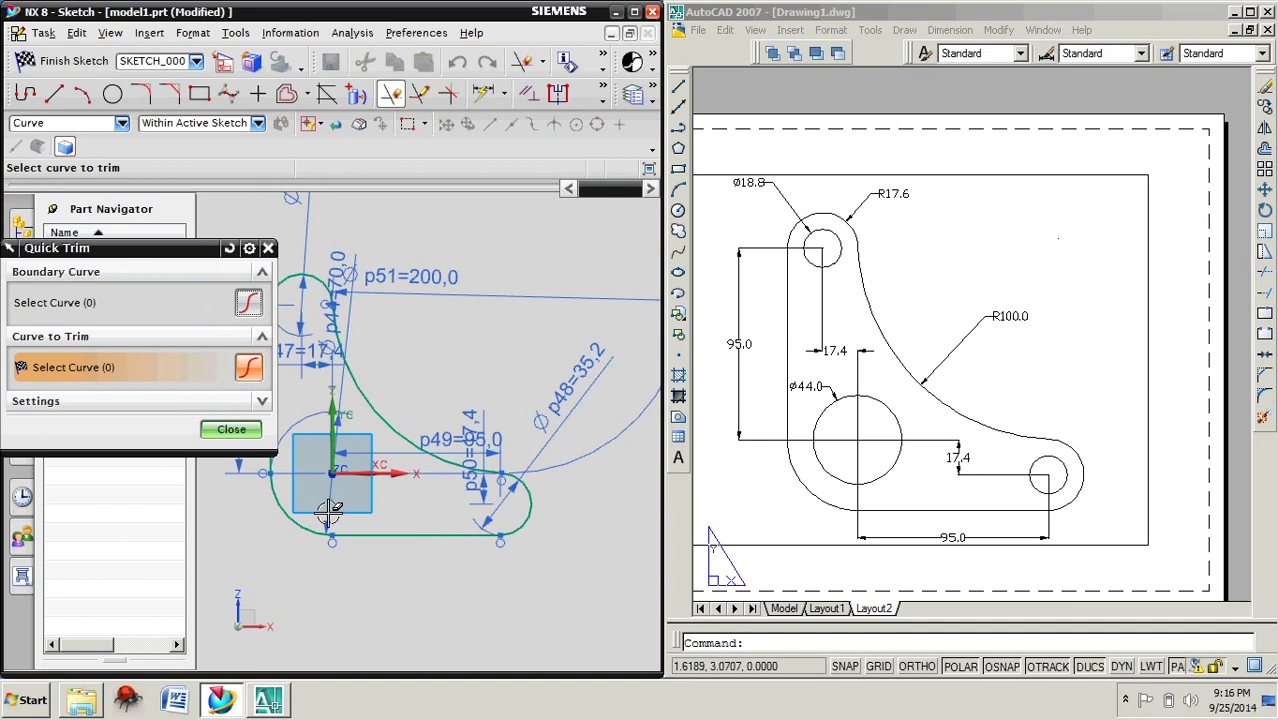
{"action": "left_click", "coordinate": [231, 429]}
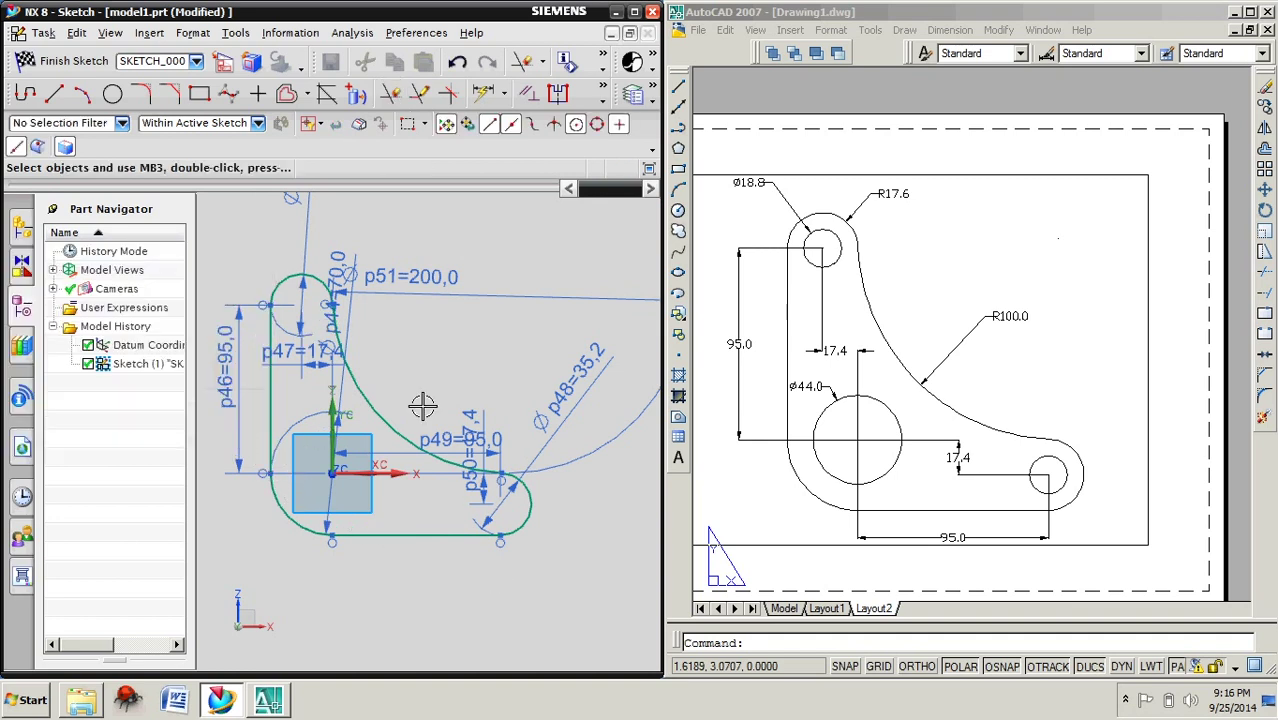
- Add 18.8 mm hole circles at the top and lower-right arc centres
{"action": "left_click", "coordinate": [112, 93]}
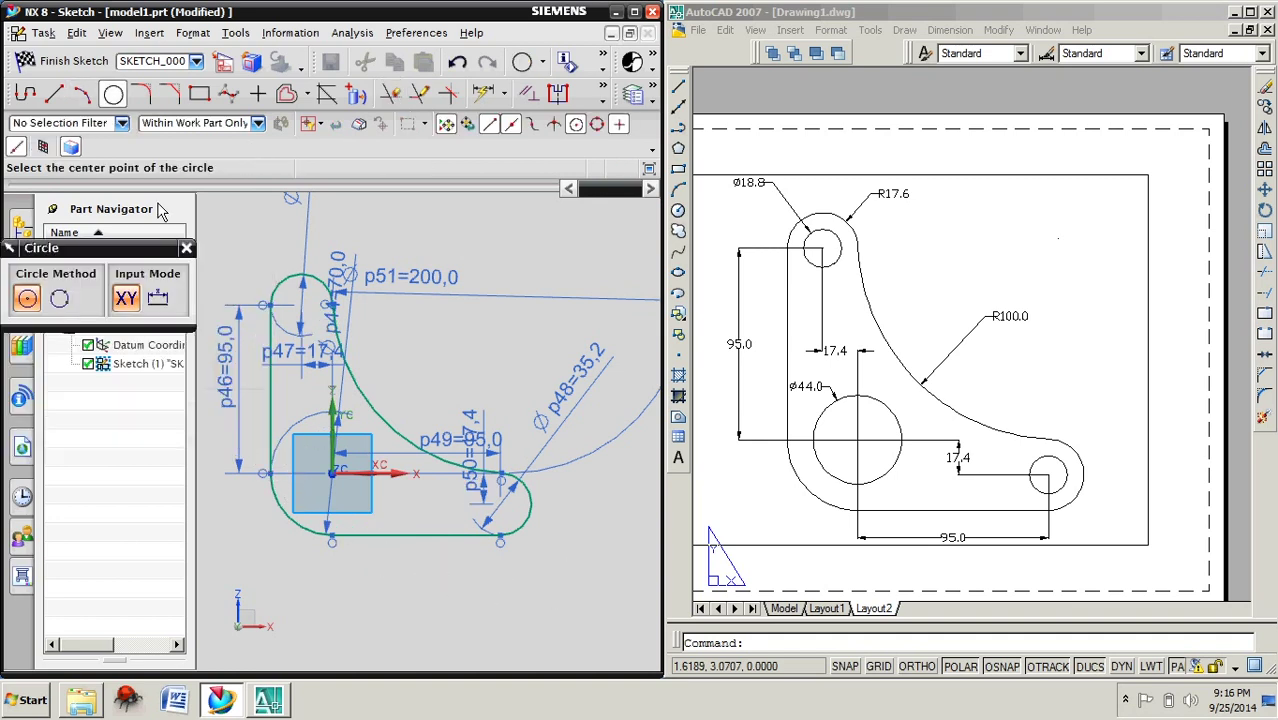
{"action": "left_click", "coordinate": [316, 318]}
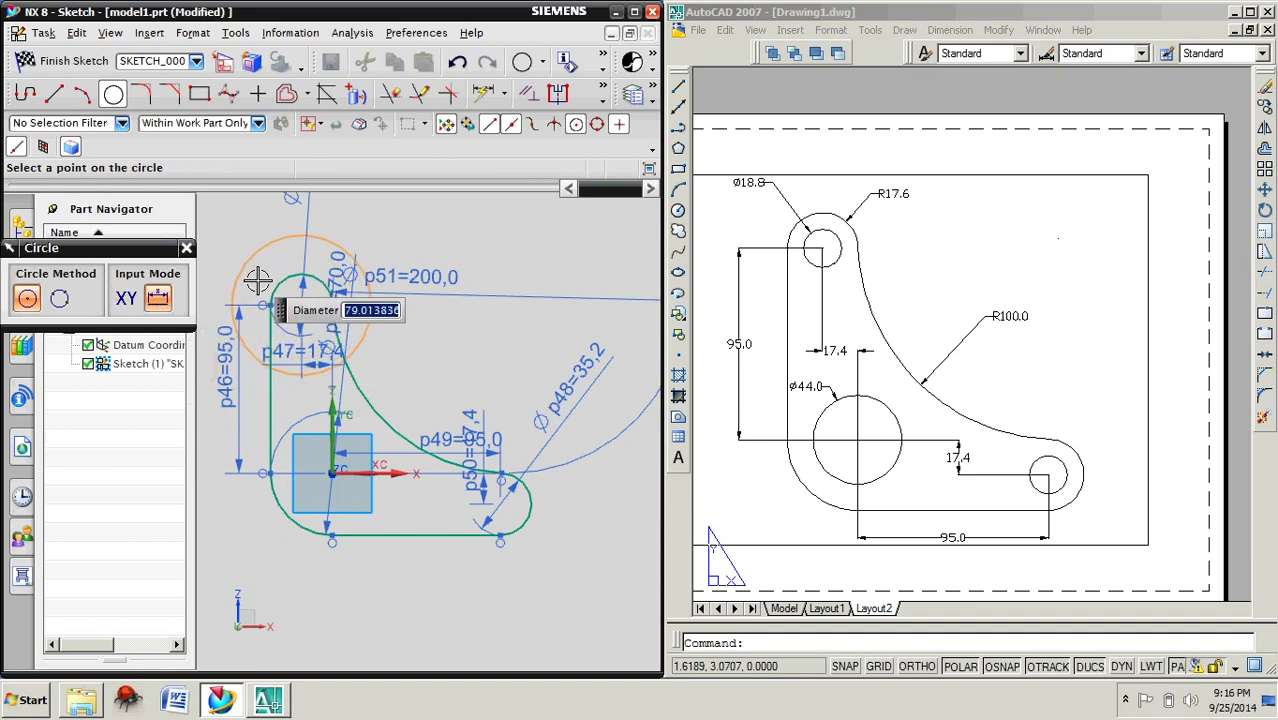
{"action": "type", "text": "18.8"}
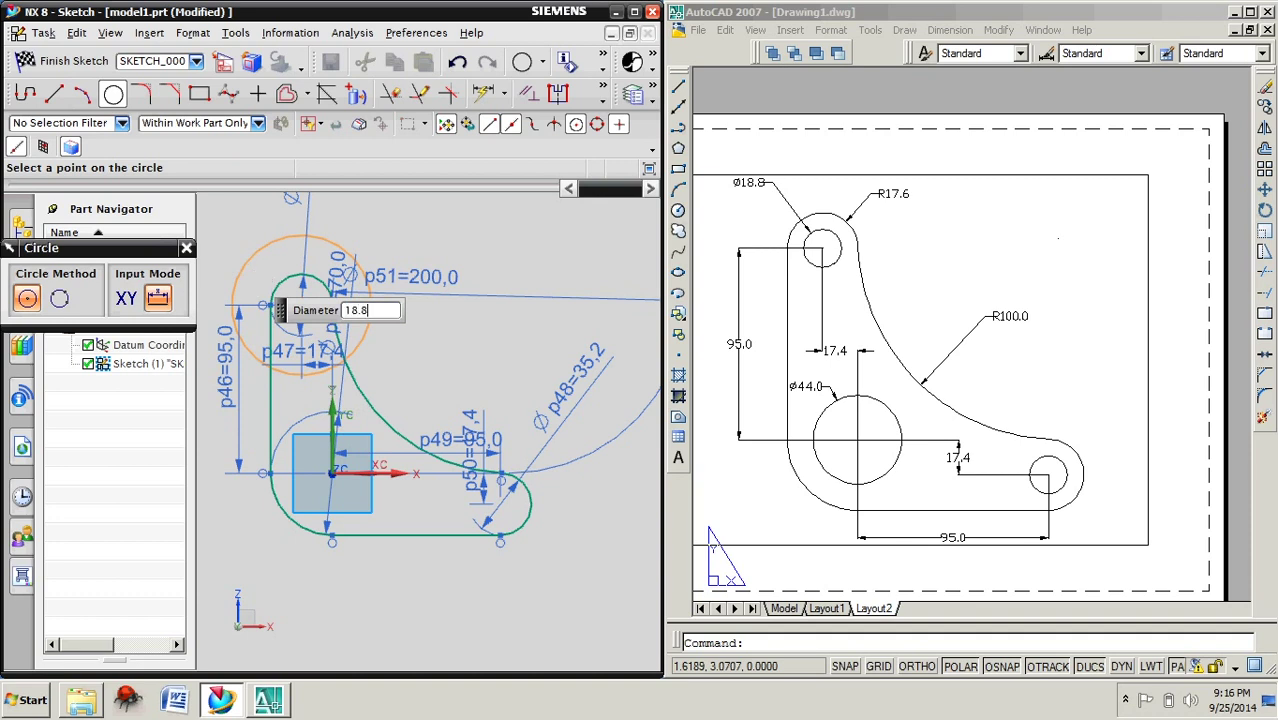
{"action": "key", "text": "Return"}
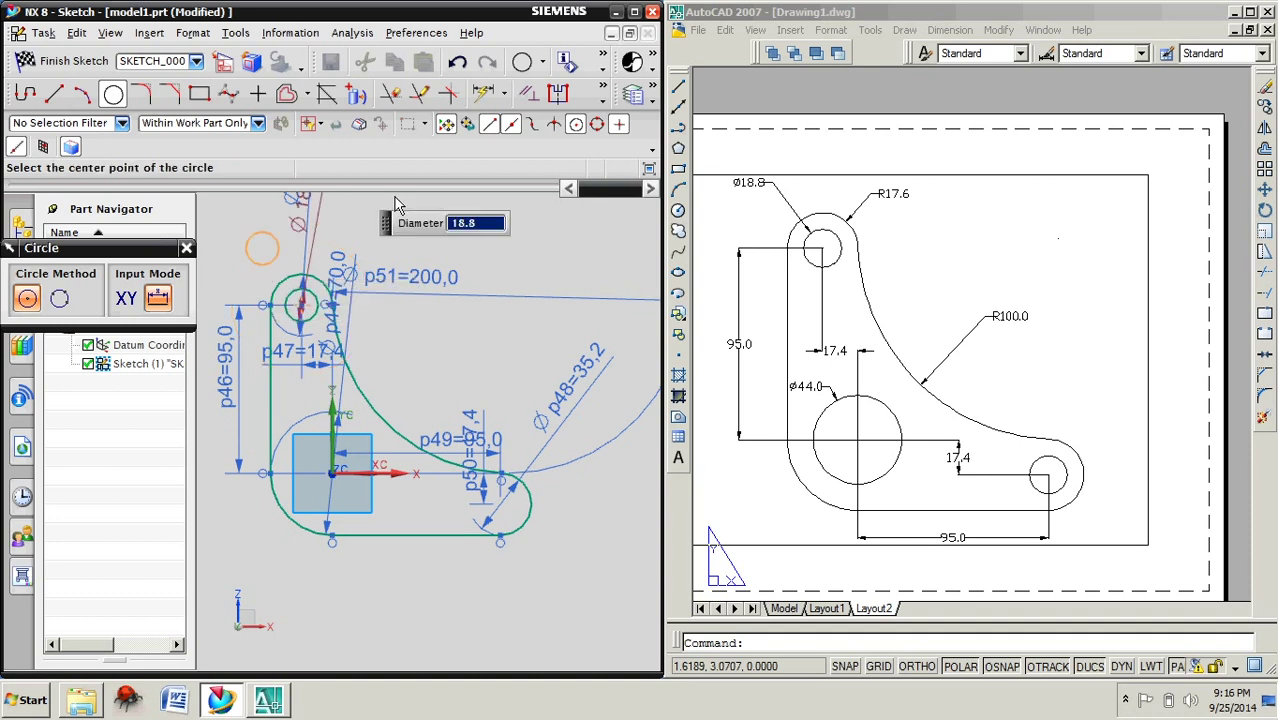
{"action": "left_click", "coordinate": [113, 96]}
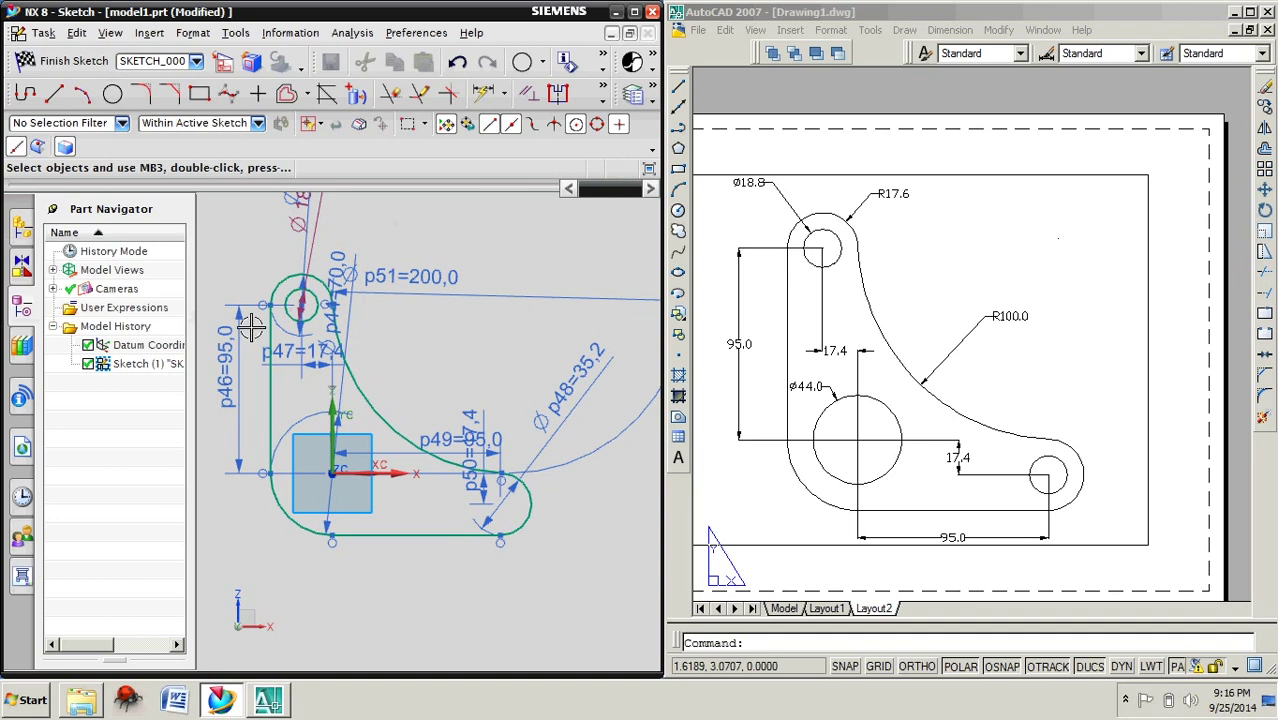
{"action": "left_click", "coordinate": [113, 96]}
{"action": "left_click", "coordinate": [512, 510]}
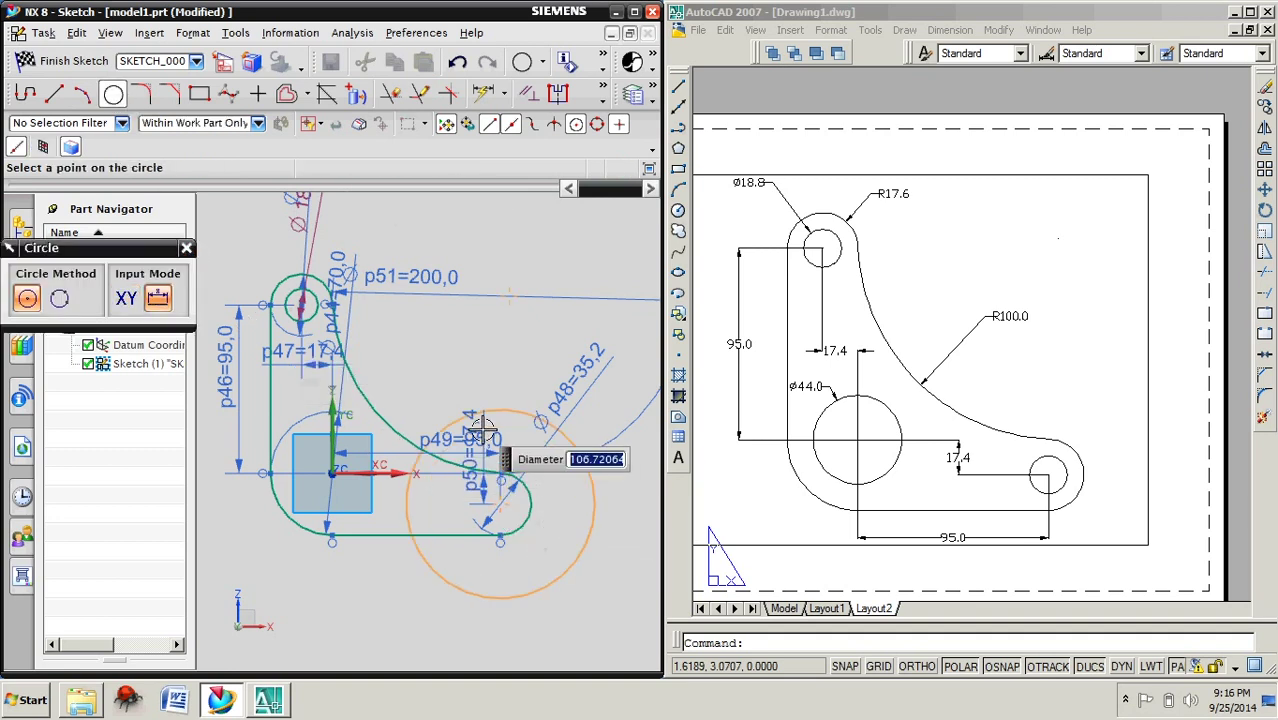
{"action": "type", "text": "18.8"}
{"action": "key", "text": "Return"}
{"action": "key", "text": "Escape"}
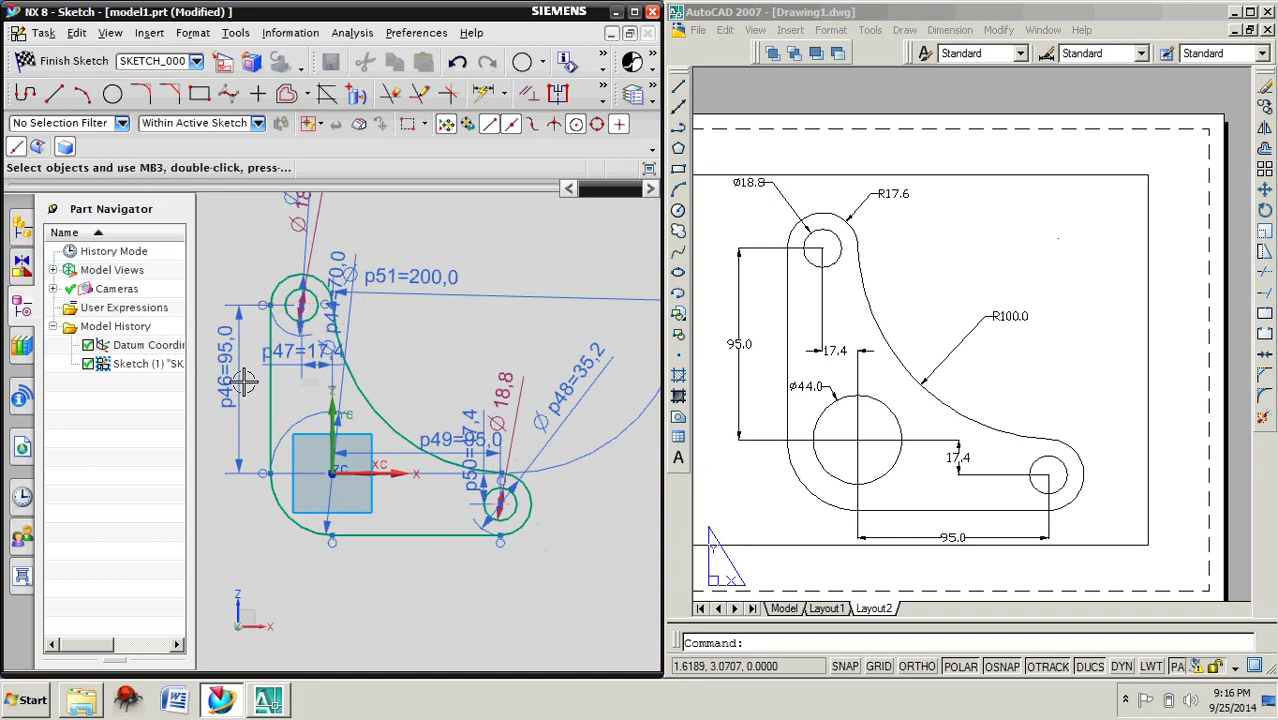
- Add a 44 mm hole circle at the lower-left arc centre
{"action": "left_click", "coordinate": [113, 93]}
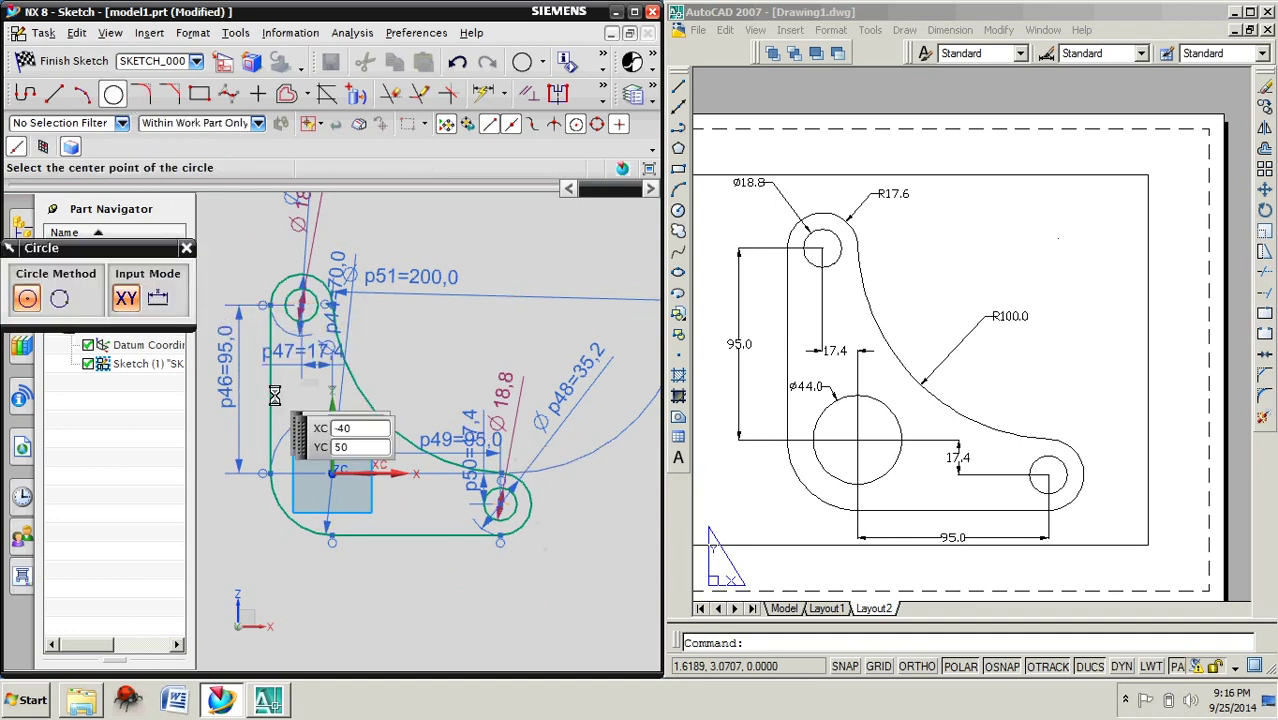
{"action": "left_click", "coordinate": [332, 472]}
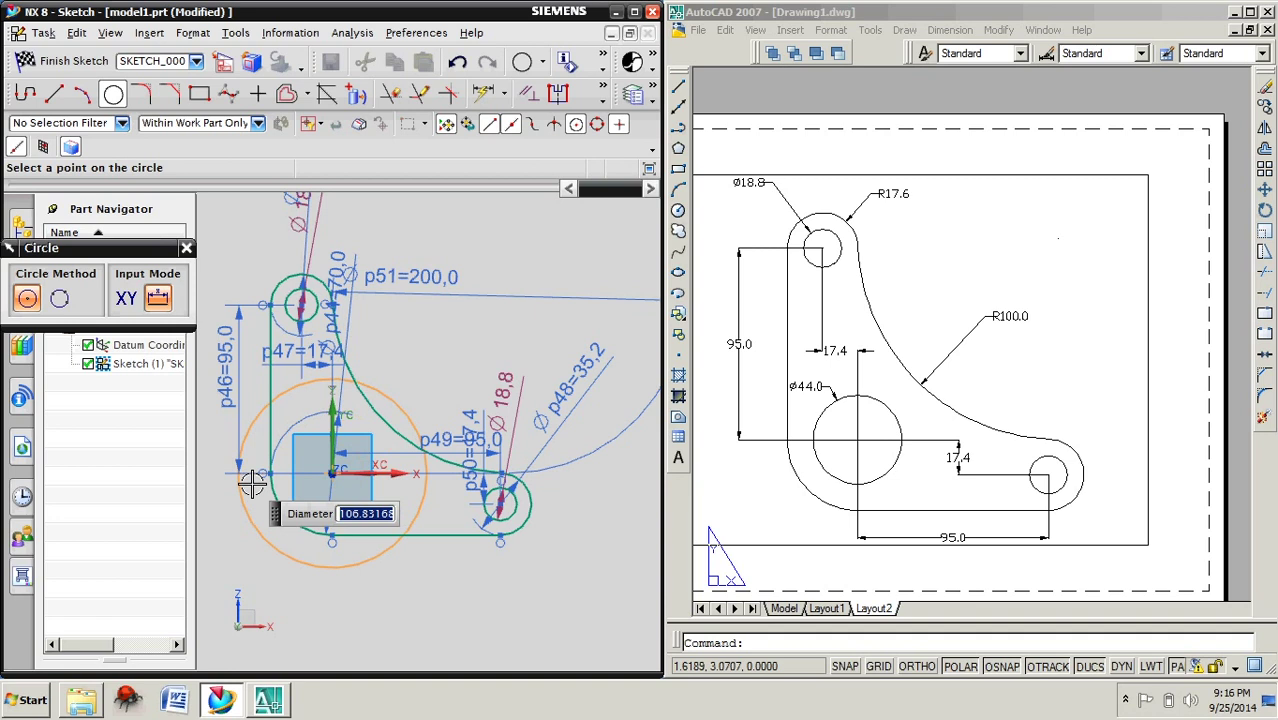
{"action": "type", "text": "44"}
{"action": "key", "text": "Return"}
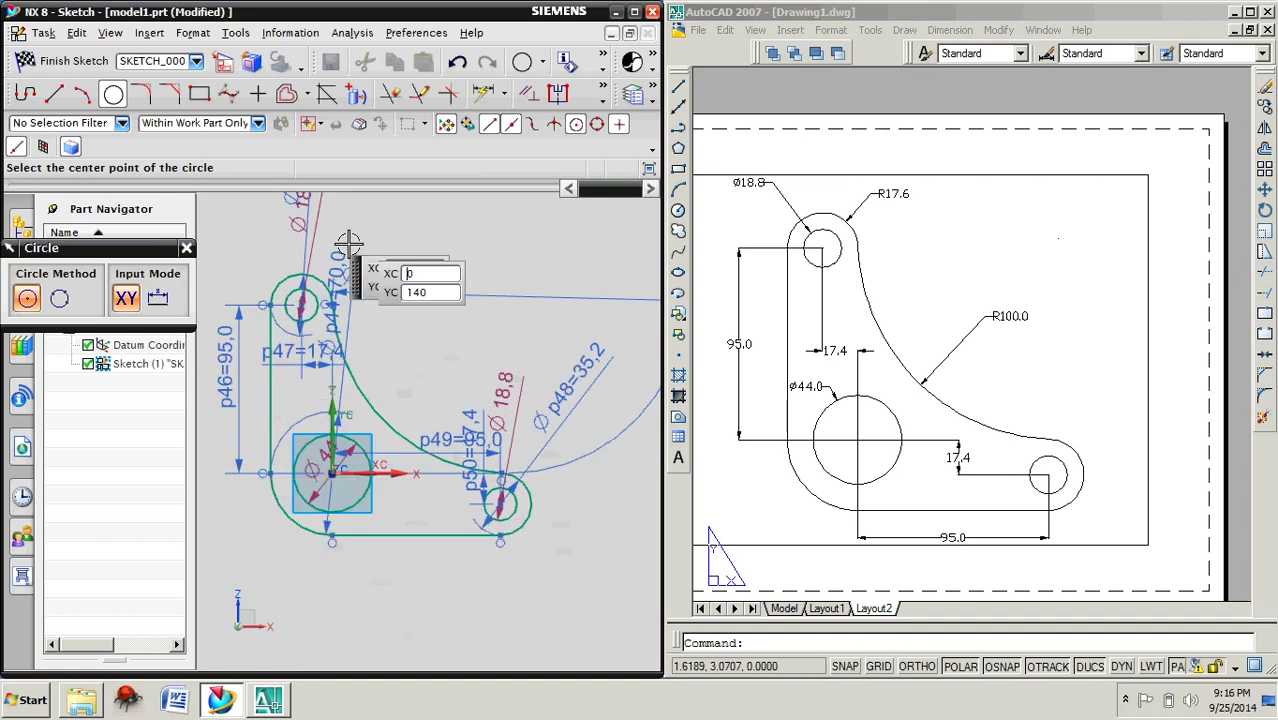
- Finish the sketch, extrude the outline into a solid from −20 to 10 mm, and select Extrude (1)
{"action": "left_click", "coordinate": [97, 78]}
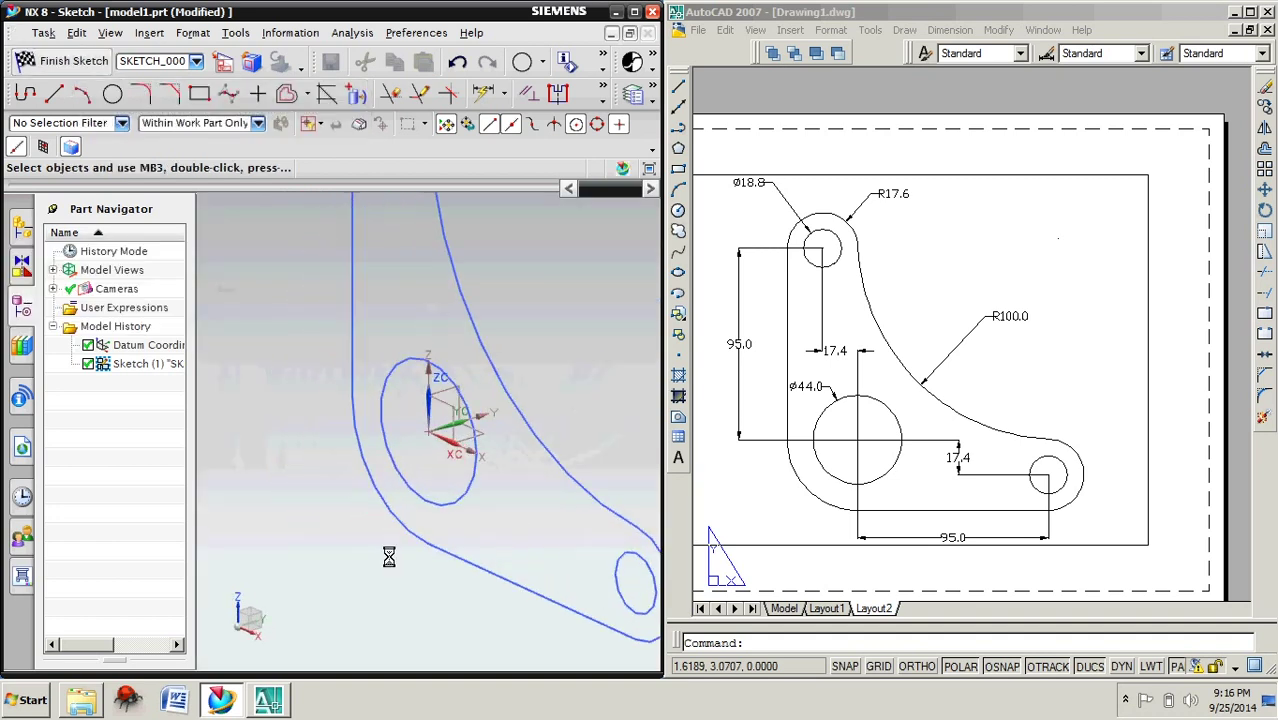
{"action": "key", "text": "x"}
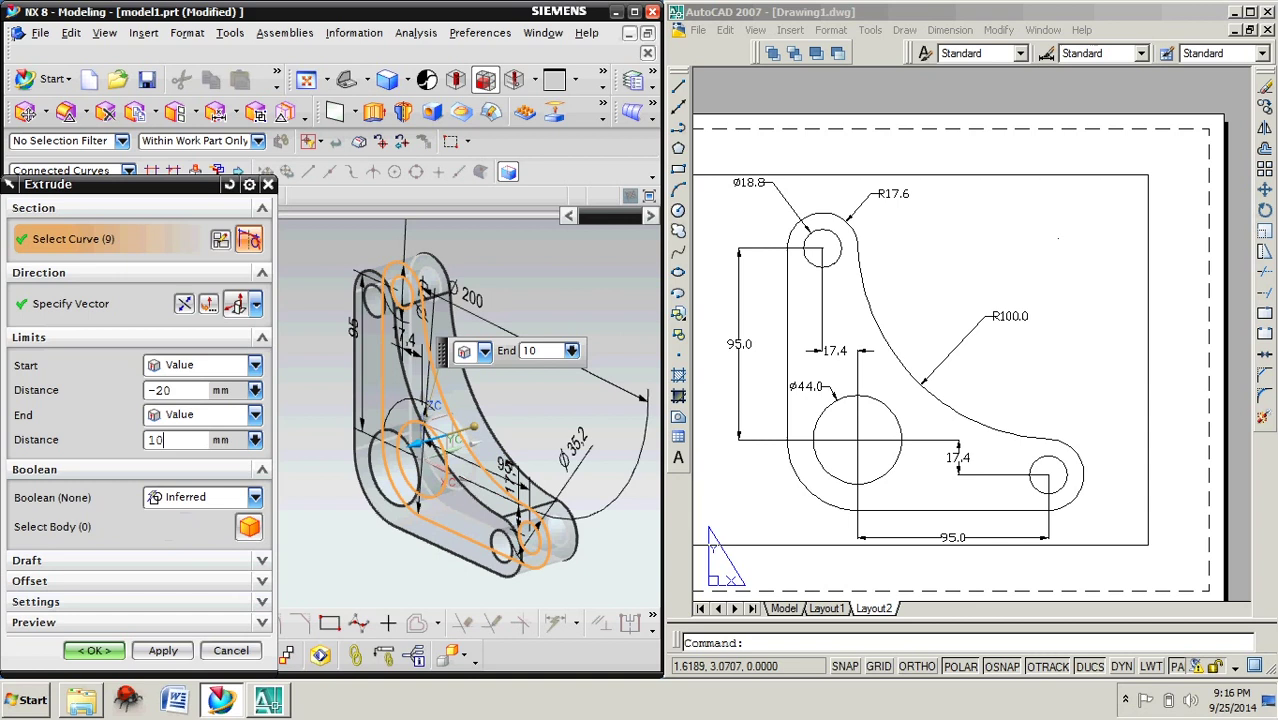
{"action": "left_click", "coordinate": [96, 651]}
{"action": "mouse_move", "coordinate": [375, 305]}
{"action": "middle_mouse_down"}
{"action": "mouse_move", "coordinate": [453, 388]}
{"action": "mouse_move", "coordinate": [373, 460]}
{"action": "middle_mouse_up"}
{"action": "left_click", "coordinate": [139, 388]}
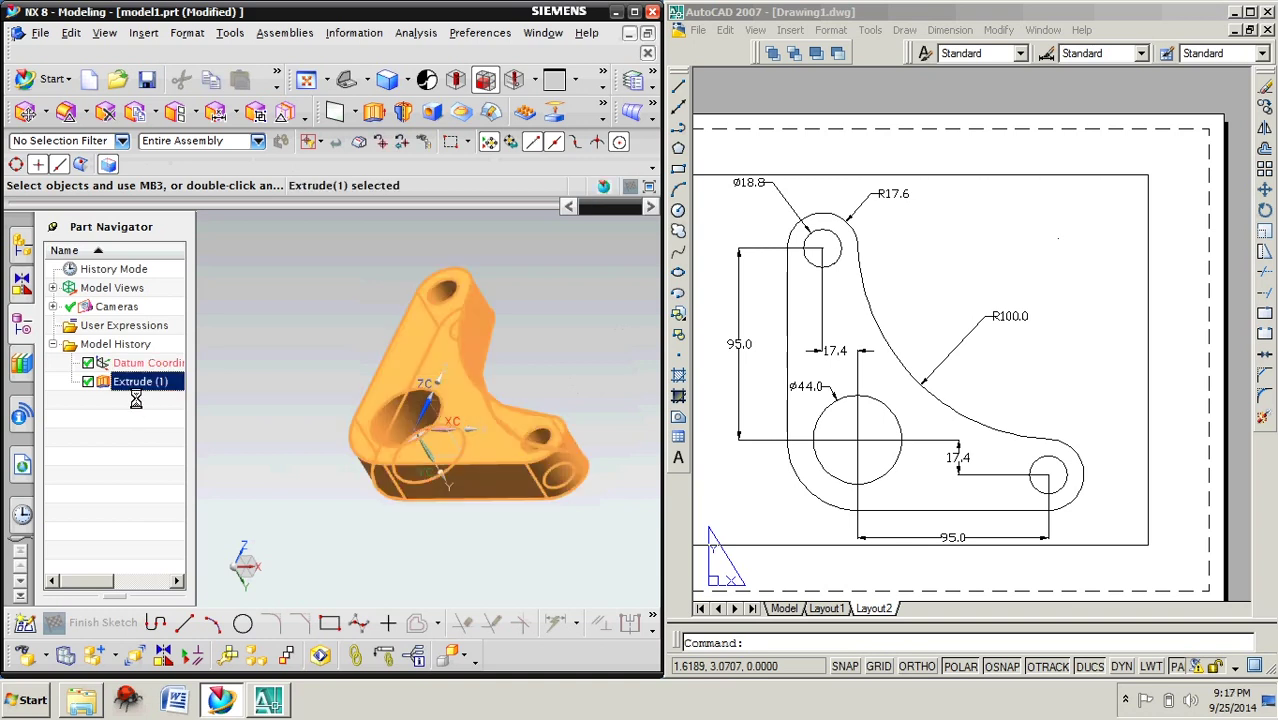
- Edit Extrude (1) so it runs from a start of 0 to an end of 10 mm
{"action": "right_click", "coordinate": [136, 393]}
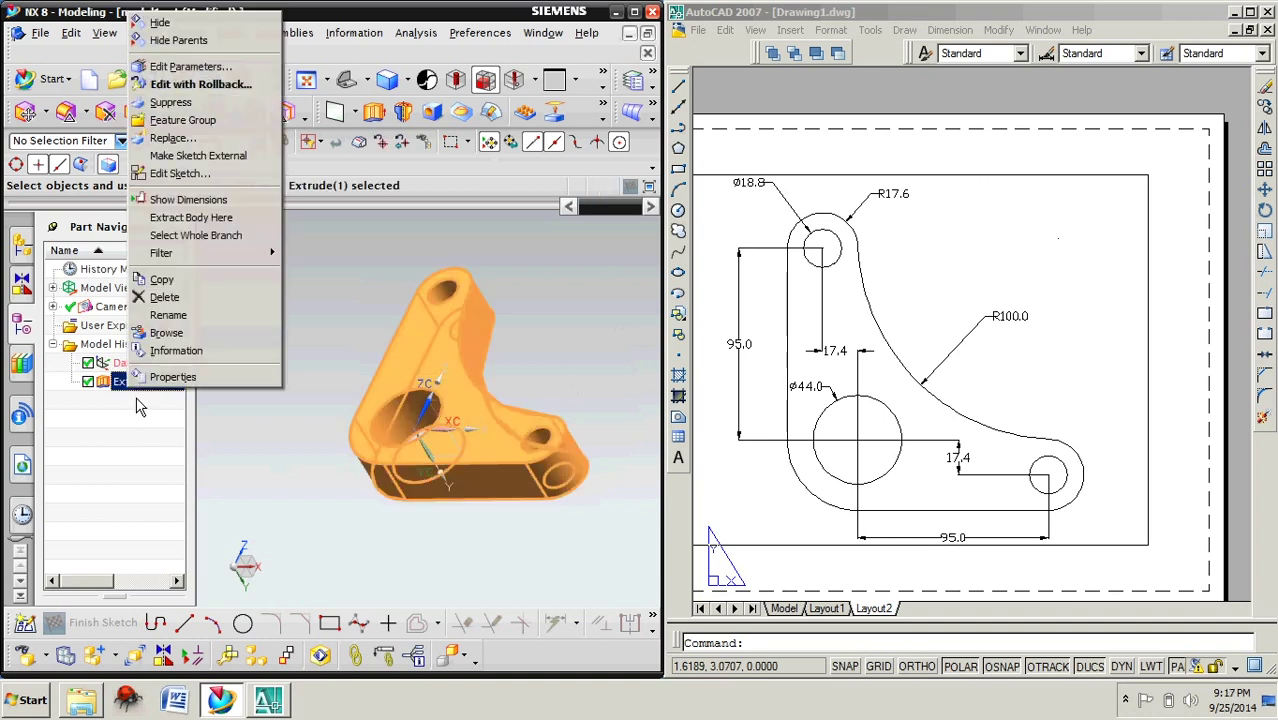
{"action": "left_click", "coordinate": [208, 86]}
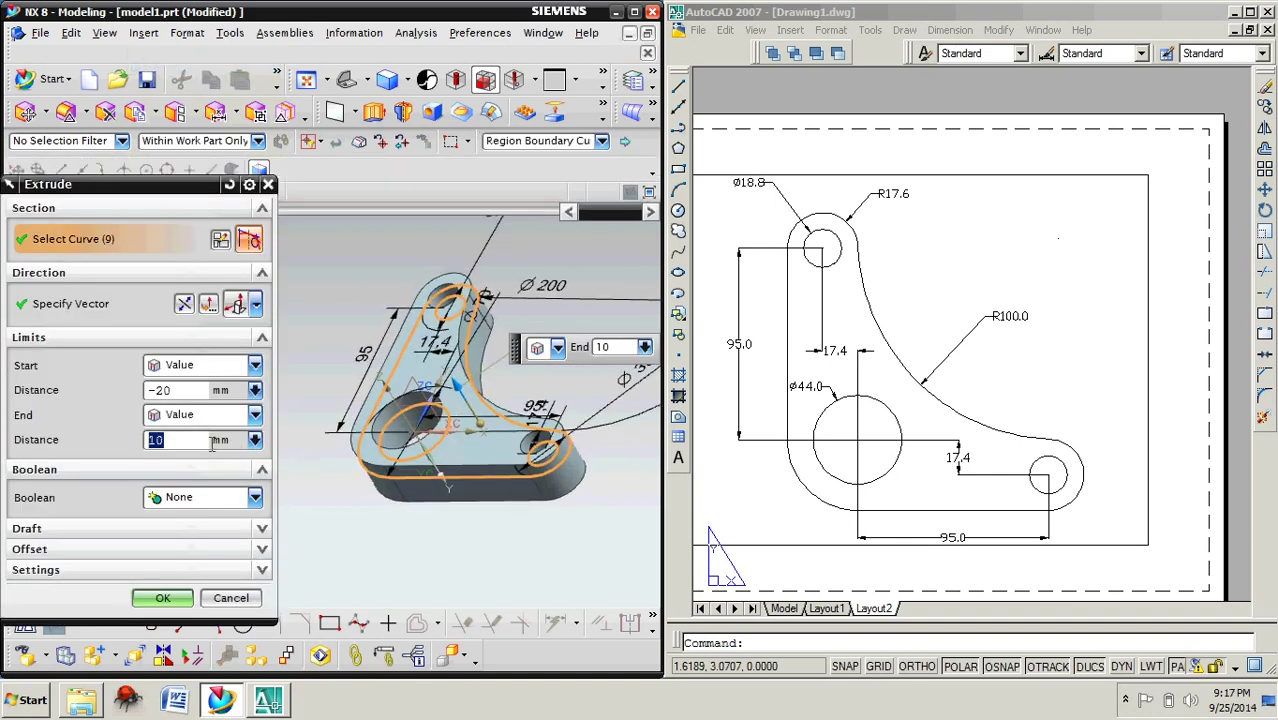
{"action": "left_click", "coordinate": [189, 391]}
{"action": "type", "text": "0"}
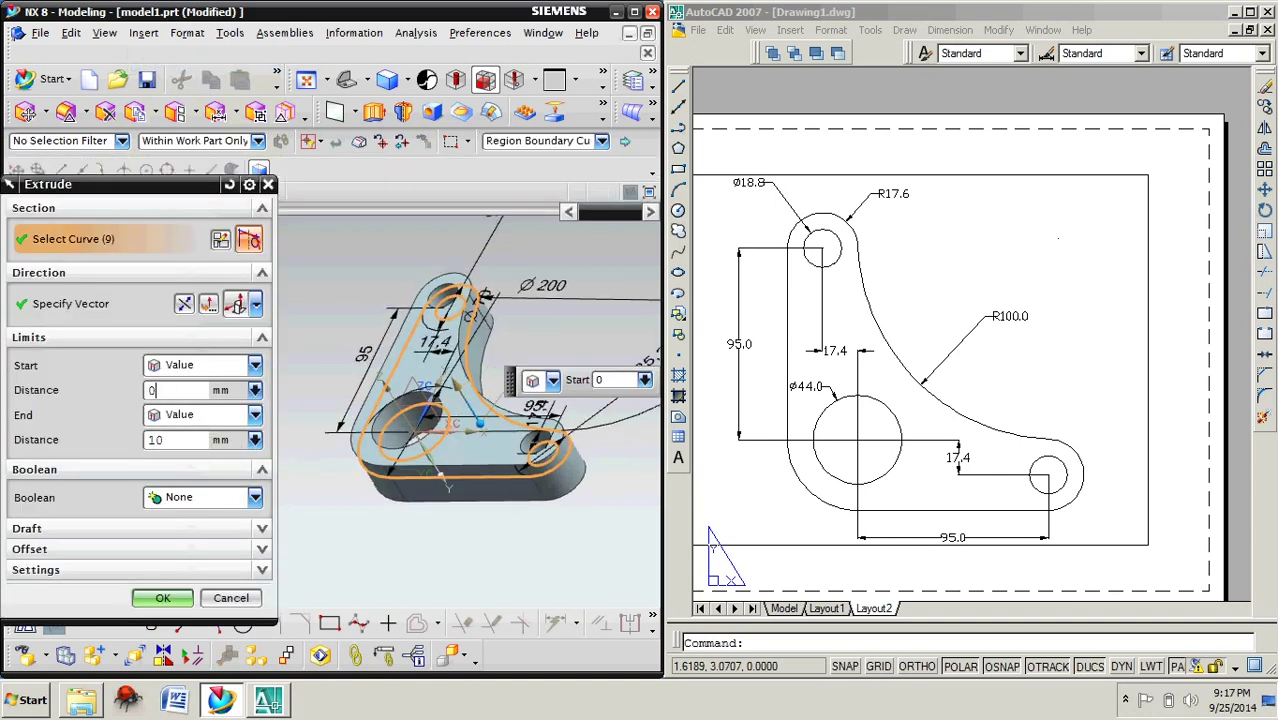
{"action": "key", "text": "Return"}
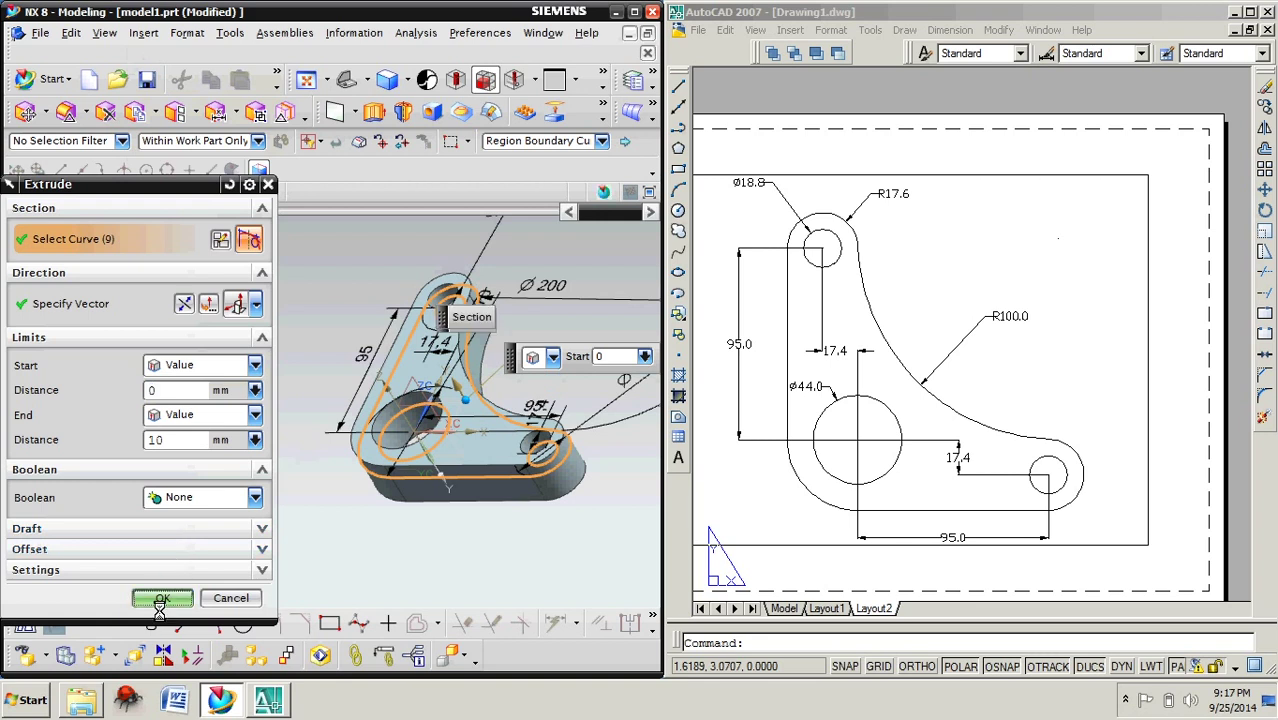
{"action": "left_click", "coordinate": [162, 597]}
{"action": "mouse_move", "coordinate": [442, 560]}
{"action": "middle_mouse_down"}
{"action": "mouse_move", "coordinate": [485, 491]}
{"action": "mouse_move", "coordinate": [493, 531]}
{"action": "mouse_move", "coordinate": [427, 470]}
{"action": "mouse_move", "coordinate": [494, 521]}
{"action": "mouse_move", "coordinate": [522, 502]}
{"action": "mouse_move", "coordinate": [522, 531]}
{"action": "mouse_move", "coordinate": [491, 553]}
{"action": "mouse_move", "coordinate": [496, 508]}
{"action": "mouse_move", "coordinate": [479, 523]}
{"action": "mouse_move", "coordinate": [451, 480]}
{"action": "mouse_move", "coordinate": [455, 515]}
{"action": "middle_mouse_up"}
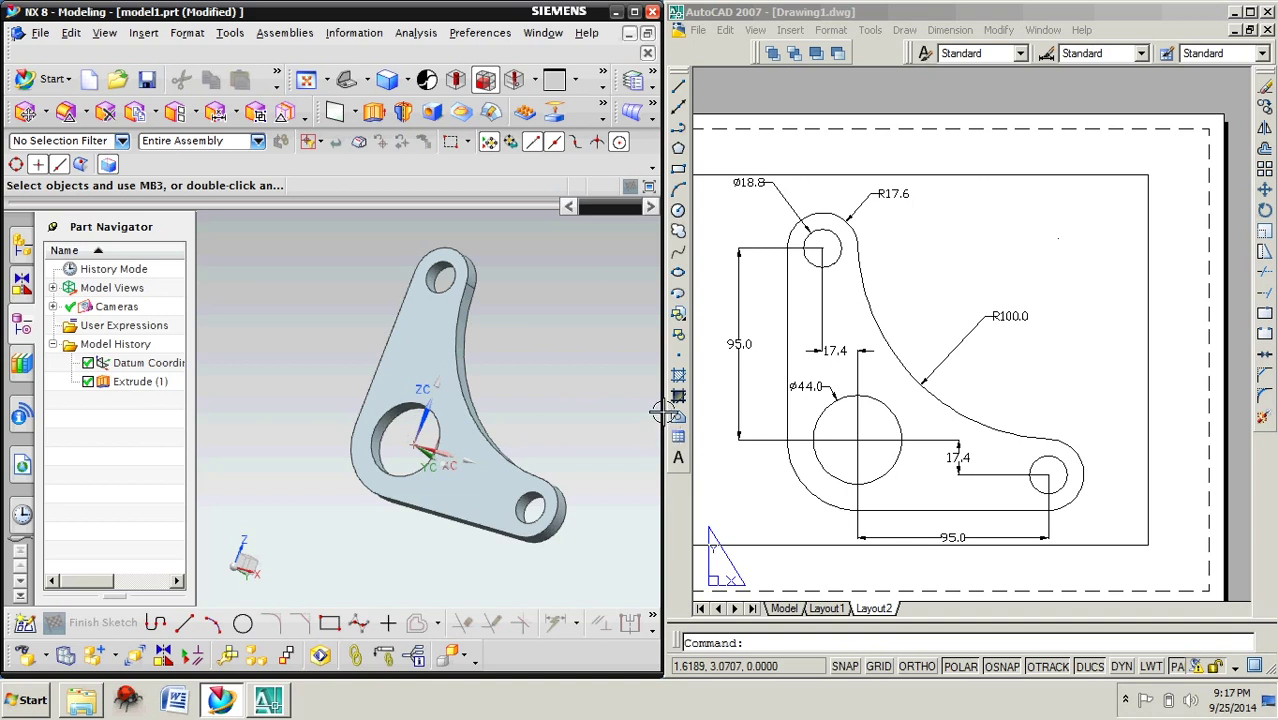
- Orbit the finished 10 mm link plate to inspect it, then open the File menu
{"action": "middle_click_drag", "start_coordinate": [542, 418], "coordinate": [537, 403]}
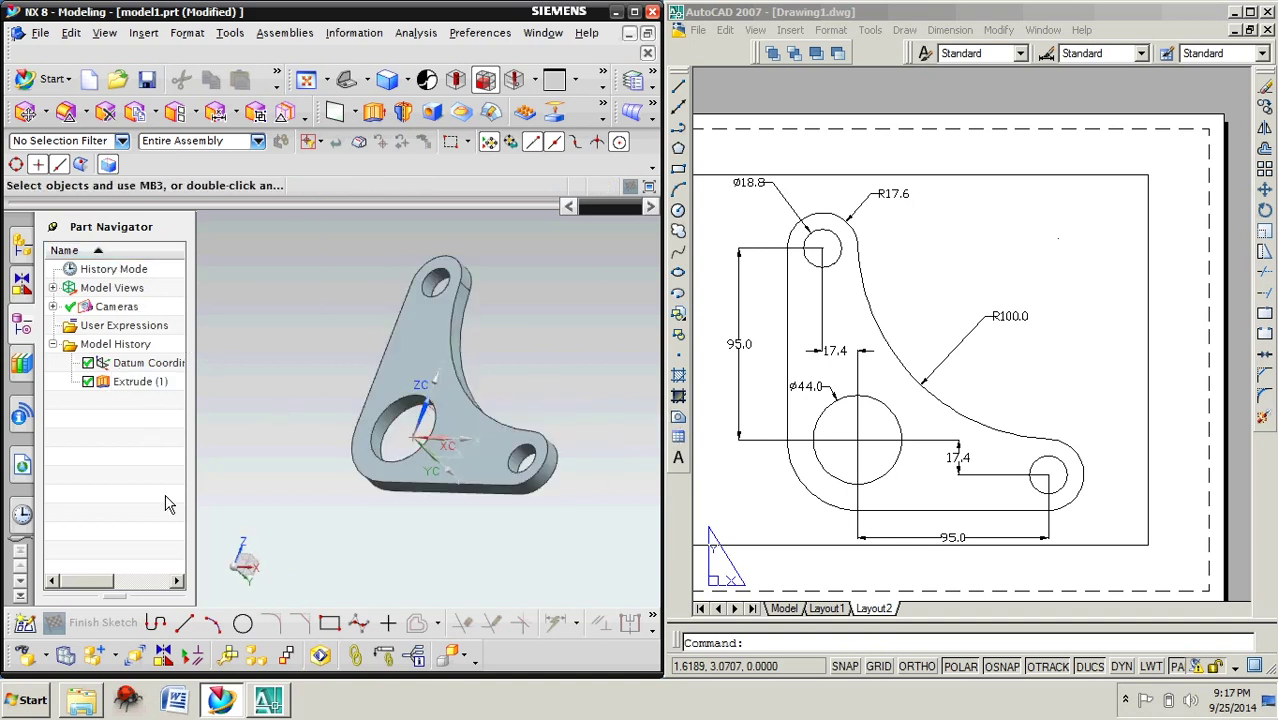
{"action": "middle_click_drag", "start_coordinate": [523, 532], "coordinate": [540, 518]}
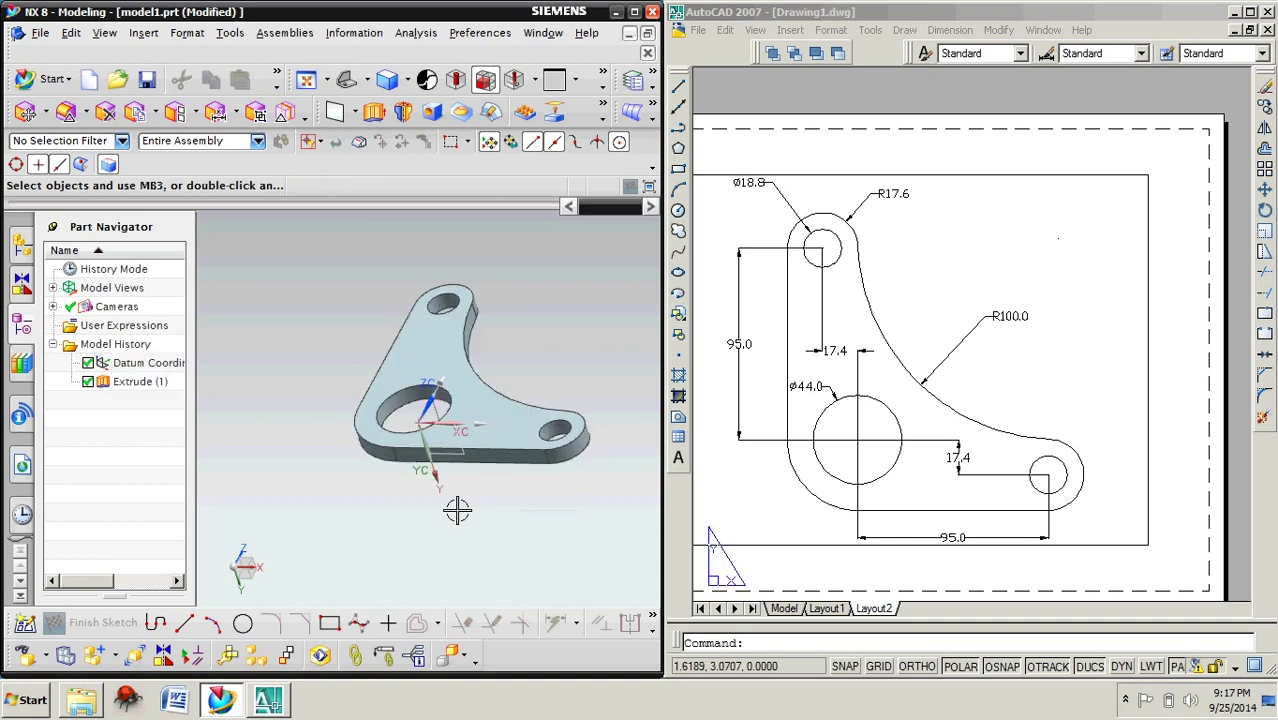
{"action": "left_click", "coordinate": [42, 34]}
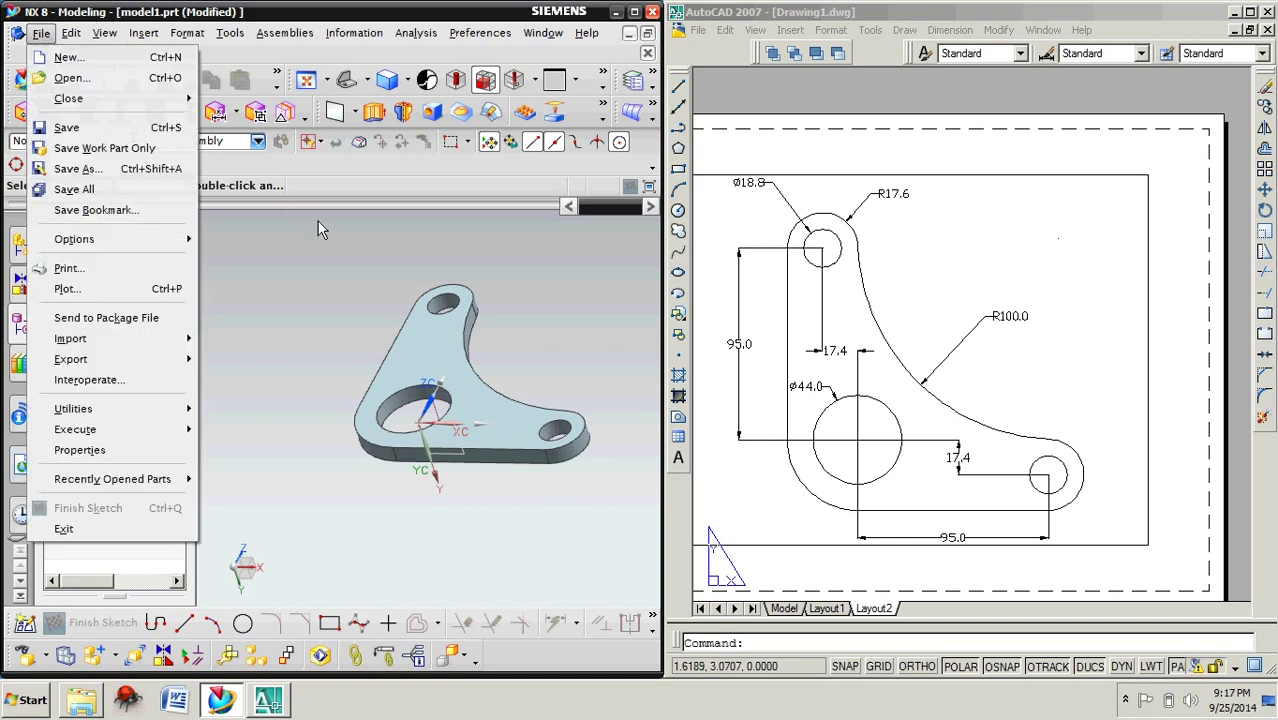